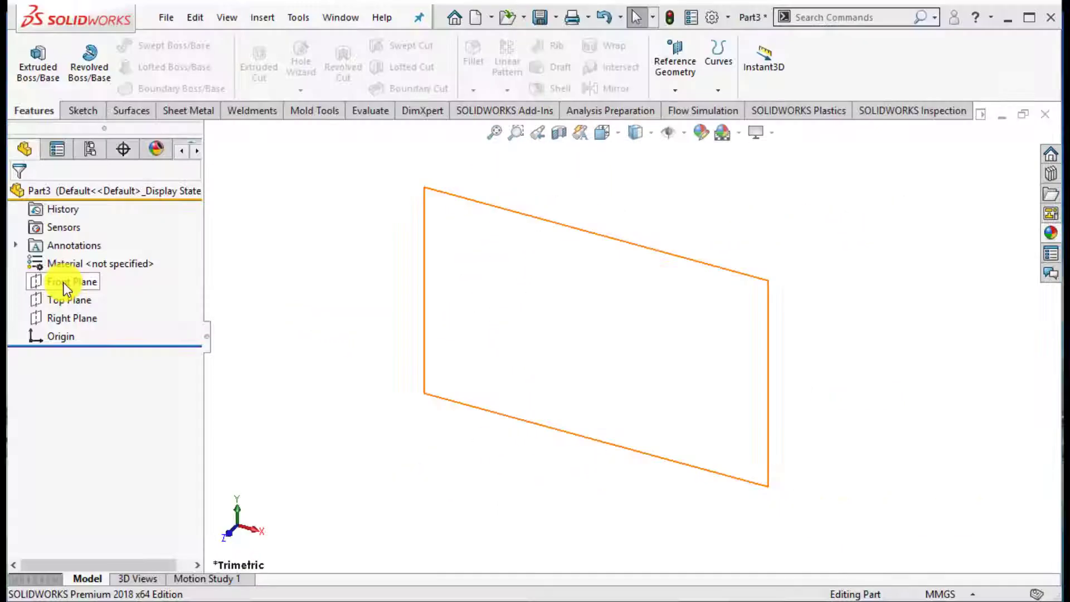
# Select the Front Plane in the new part Part3's FeatureManager tree
pyautogui.click(62, 282)
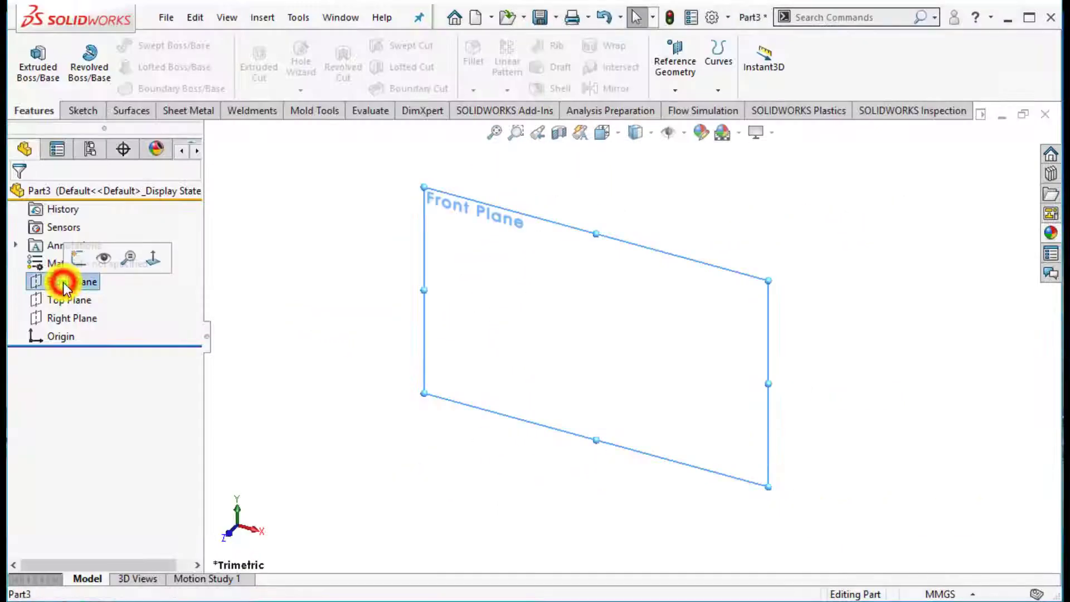
# Sketch on the Front Plane a stepped half-profile outline, starting with a midpoint base line on the origin
pyautogui.click(78, 258)
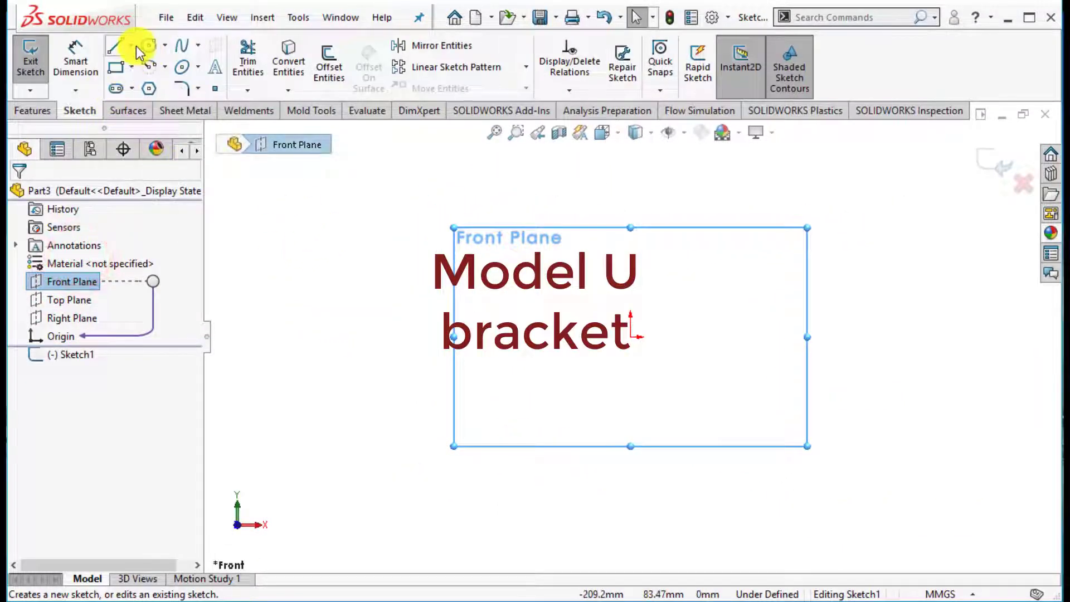
pyautogui.click(133, 46)
pyautogui.click(136, 106)
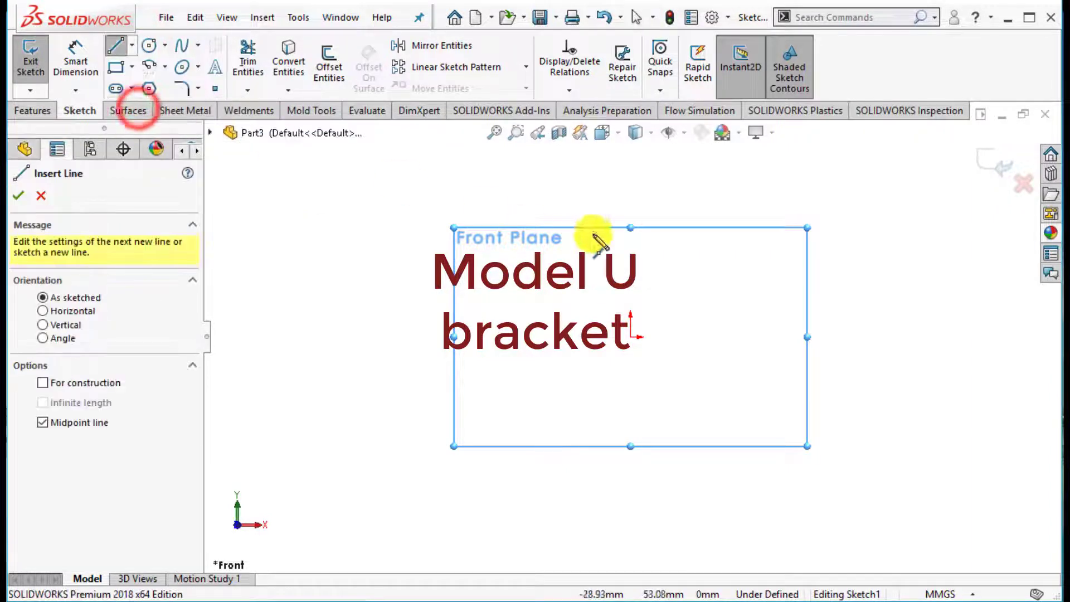
pyautogui.click(630, 337)
pyautogui.click(697, 336)
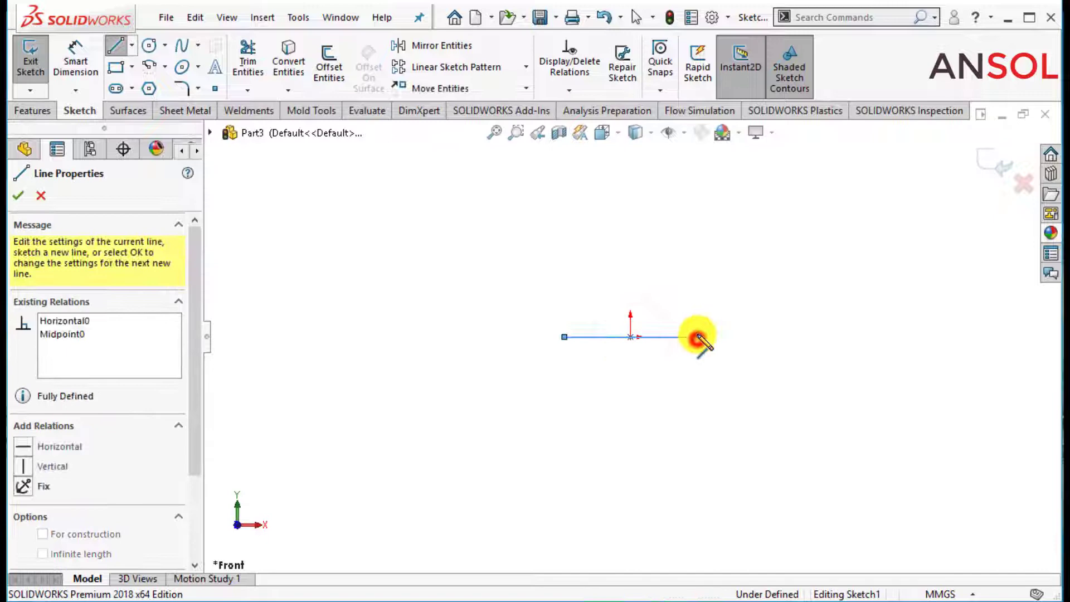
pyautogui.click(697, 297)
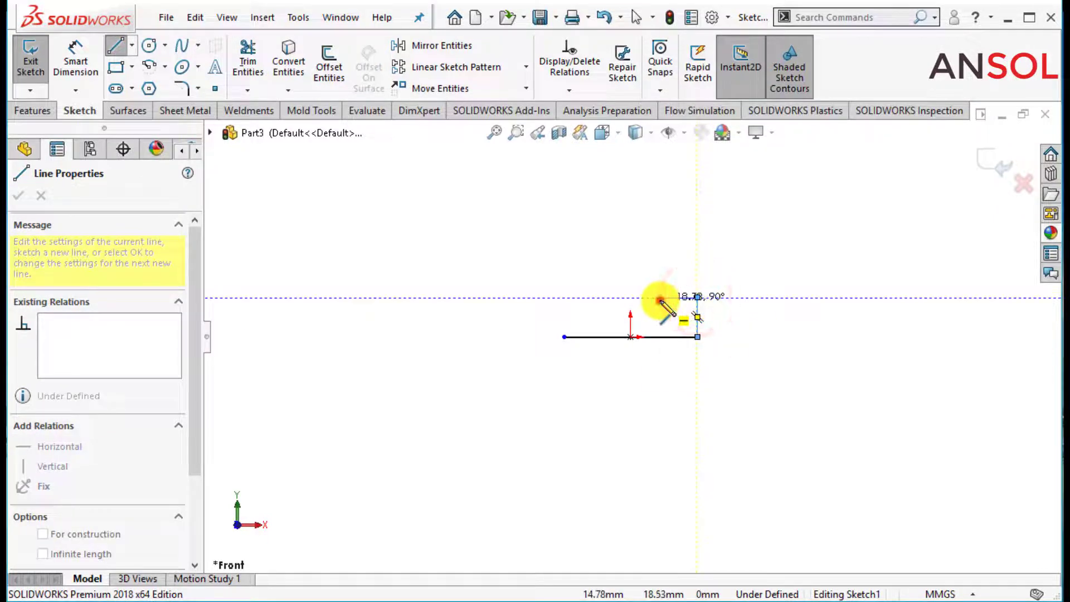
pyautogui.click(659, 297)
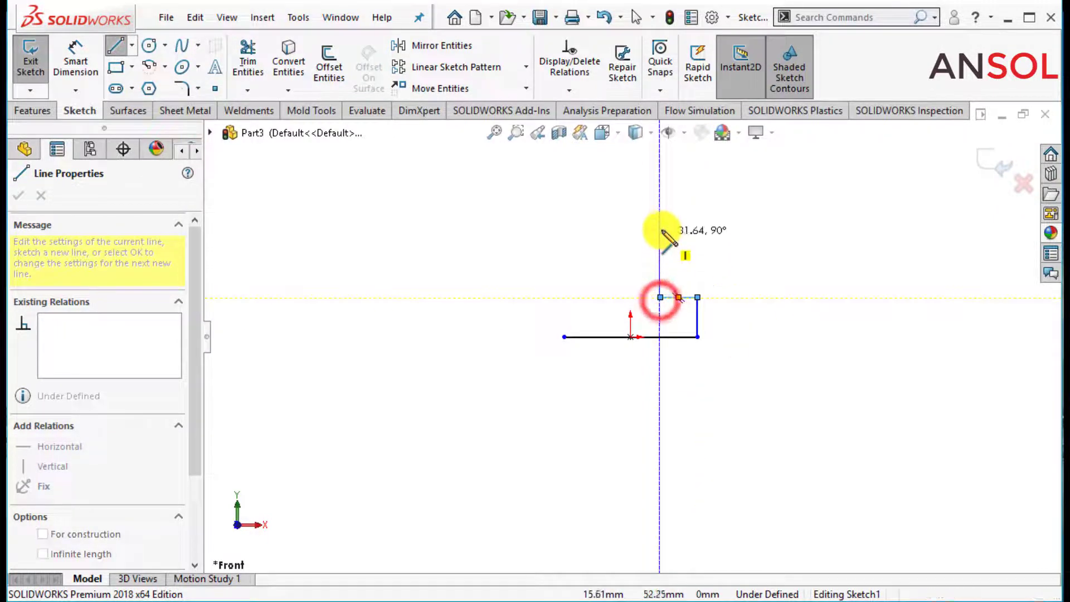
pyautogui.click(630, 223)
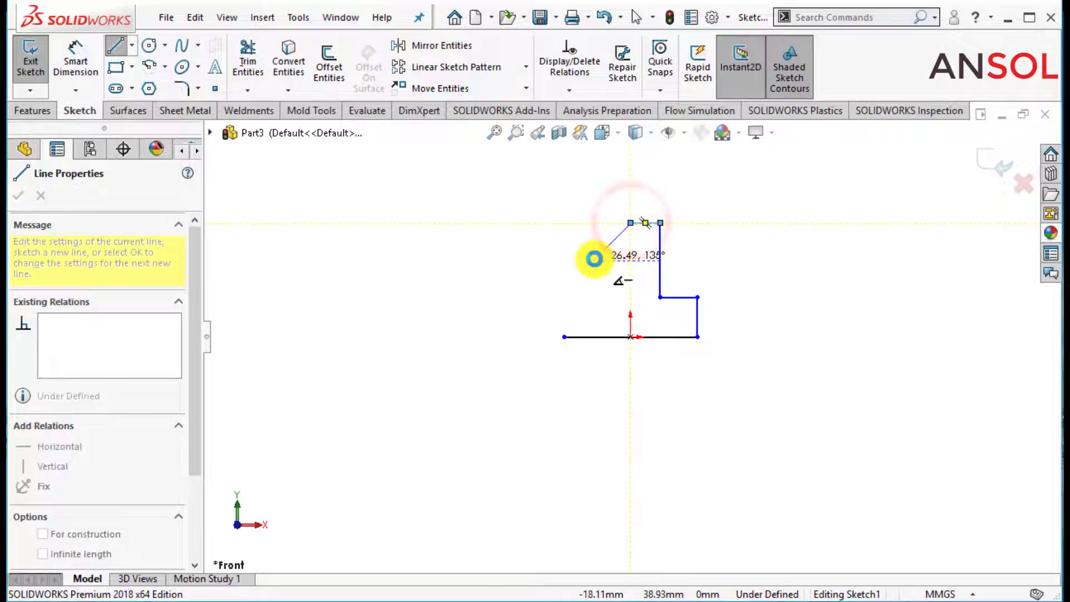
pyautogui.press('Escape')
# Add a vertical construction centerline from the origin up to the top edge
pyautogui.scroll(-1, 685, 228)
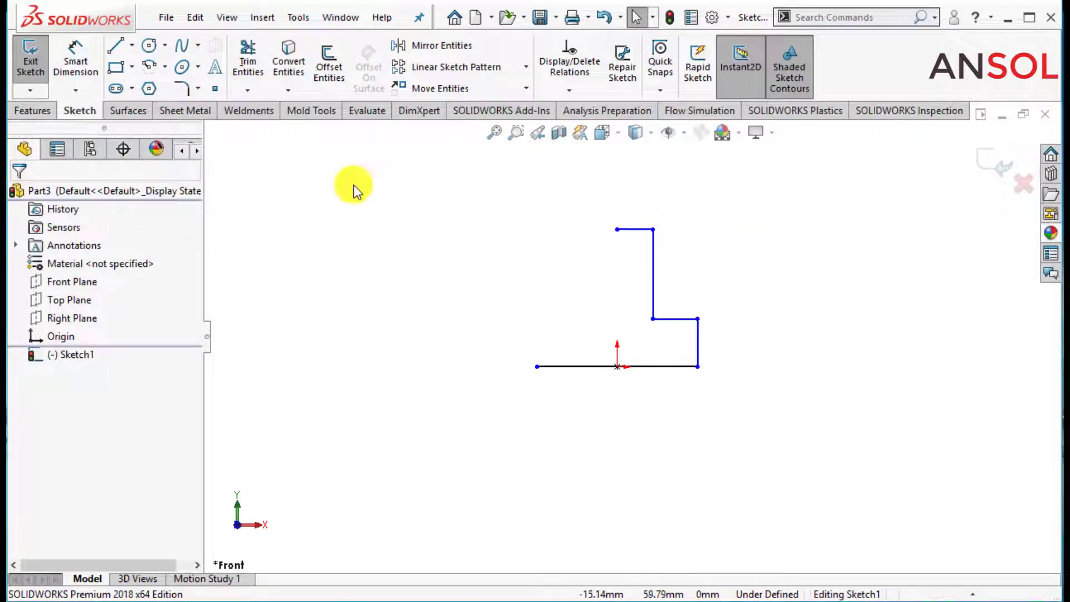
pyautogui.click(131, 46)
pyautogui.click(146, 84)
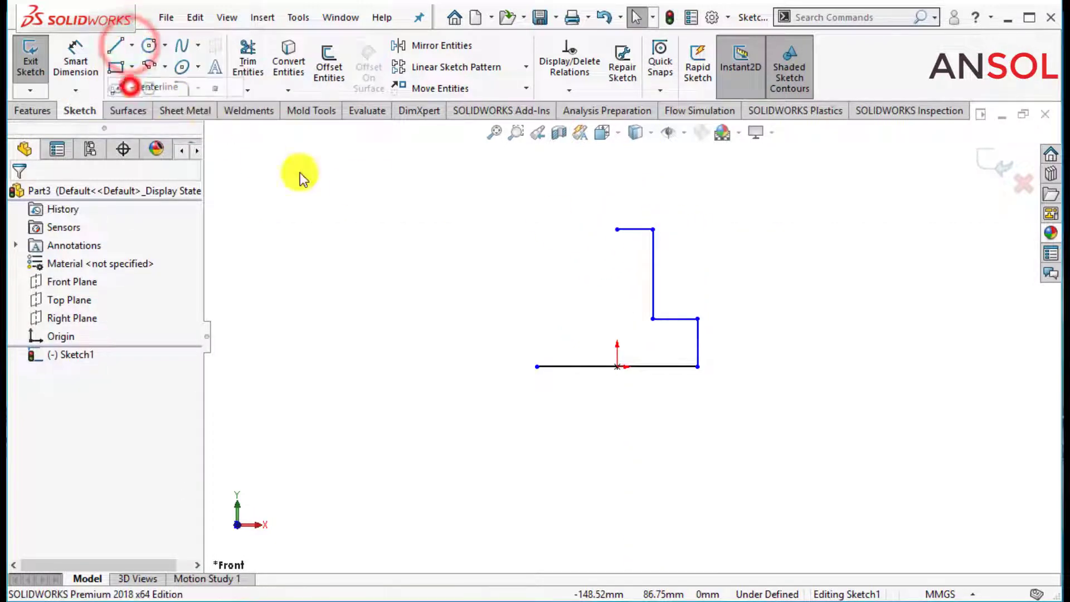
pyautogui.click(616, 366)
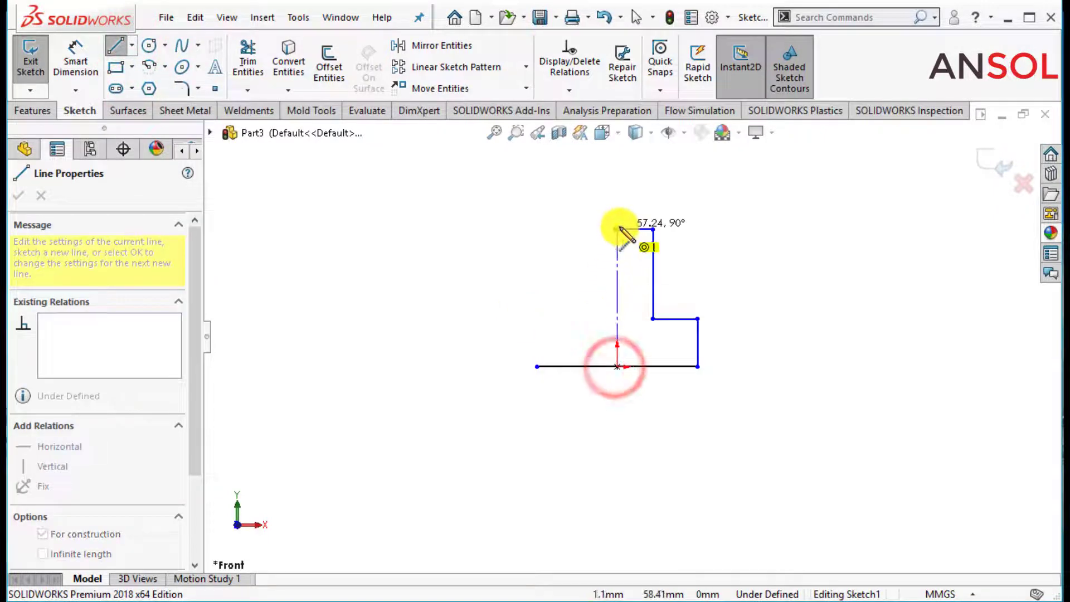
pyautogui.click(617, 229)
pyautogui.press('Escape')
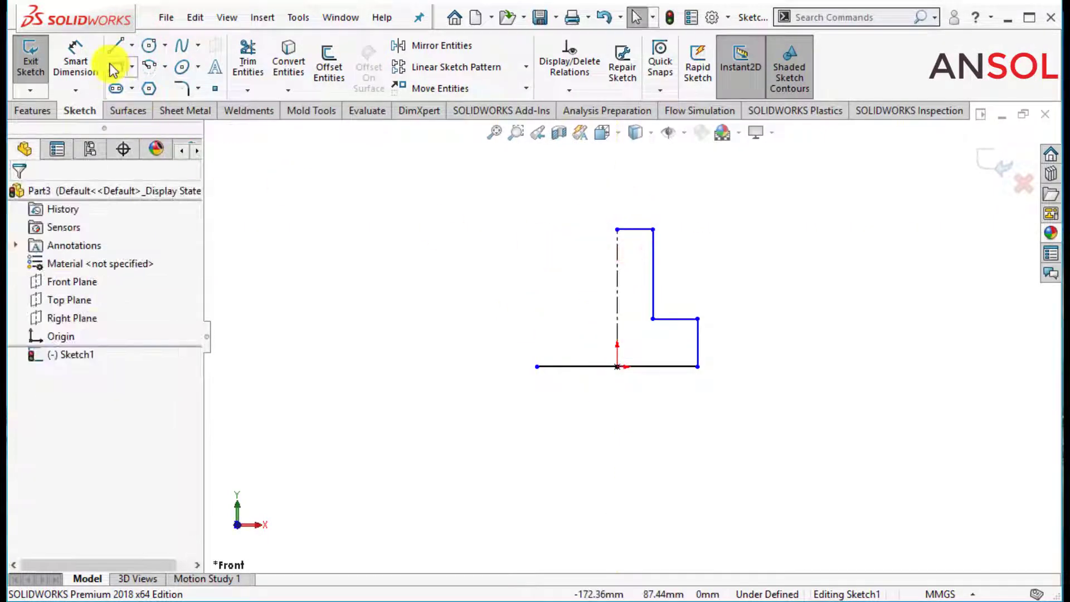
# Dimension the base line to 90 mm and the step height to 25 mm
pyautogui.click(75, 56)
pyautogui.click(583, 367)
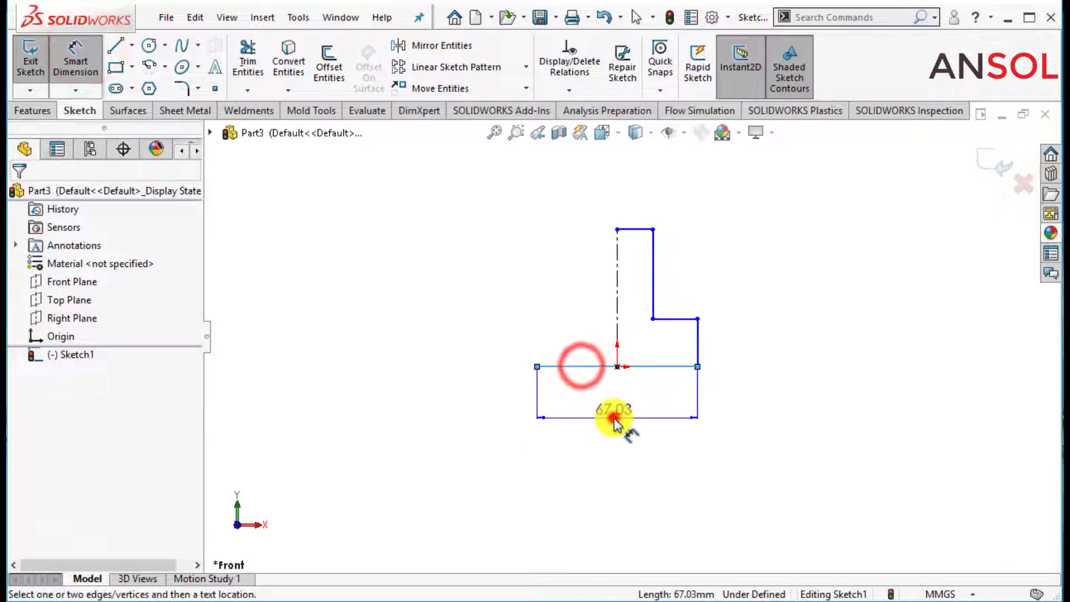
pyautogui.click(615, 415)
pyautogui.write('90')
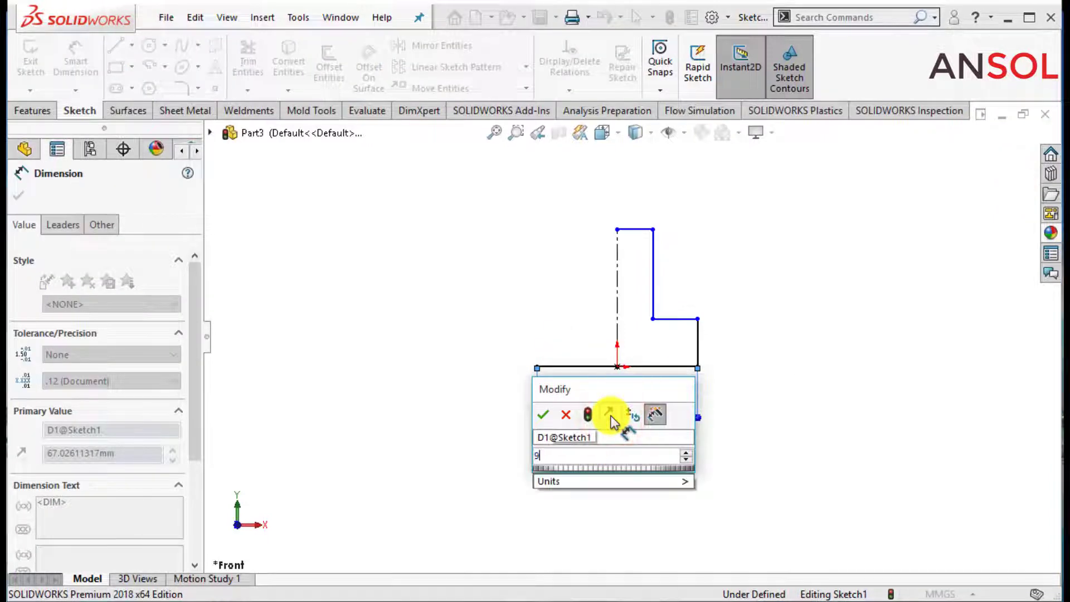
pyautogui.press('Return')
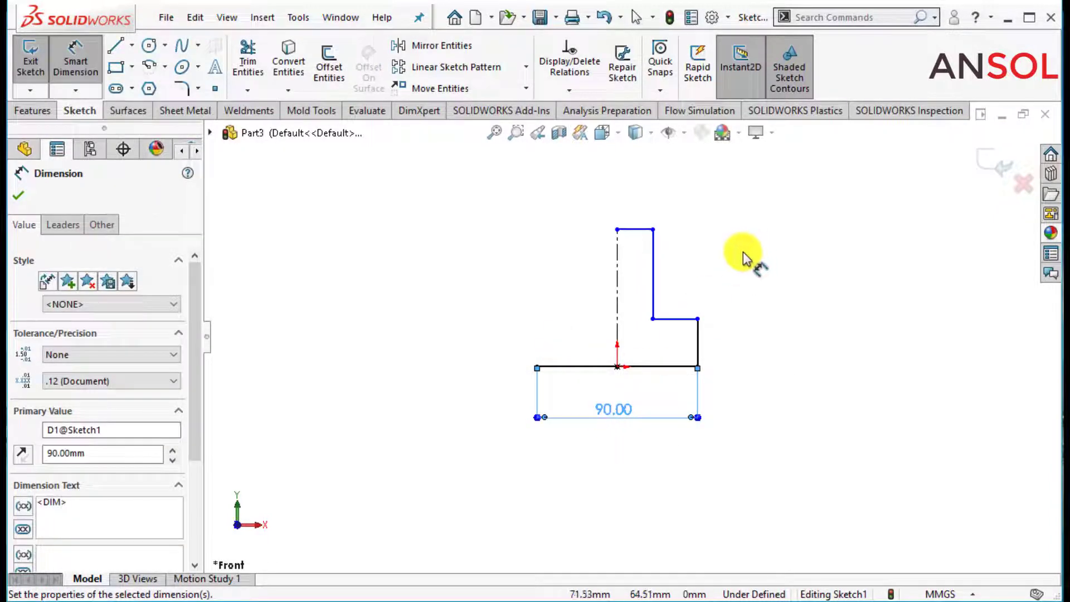
pyautogui.click(696, 345)
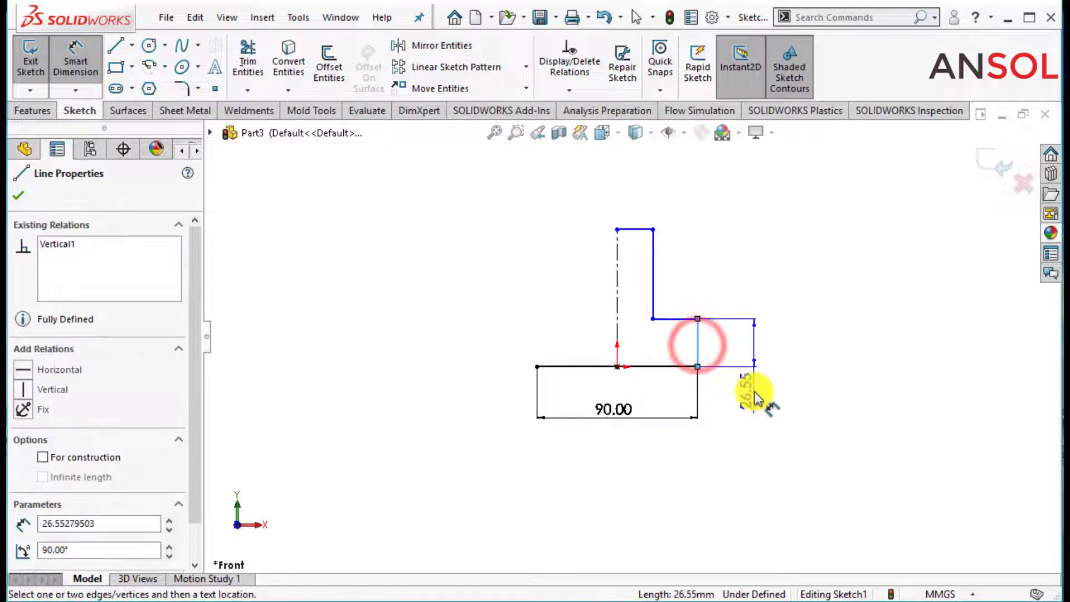
pyautogui.click(755, 410)
pyautogui.write('25')
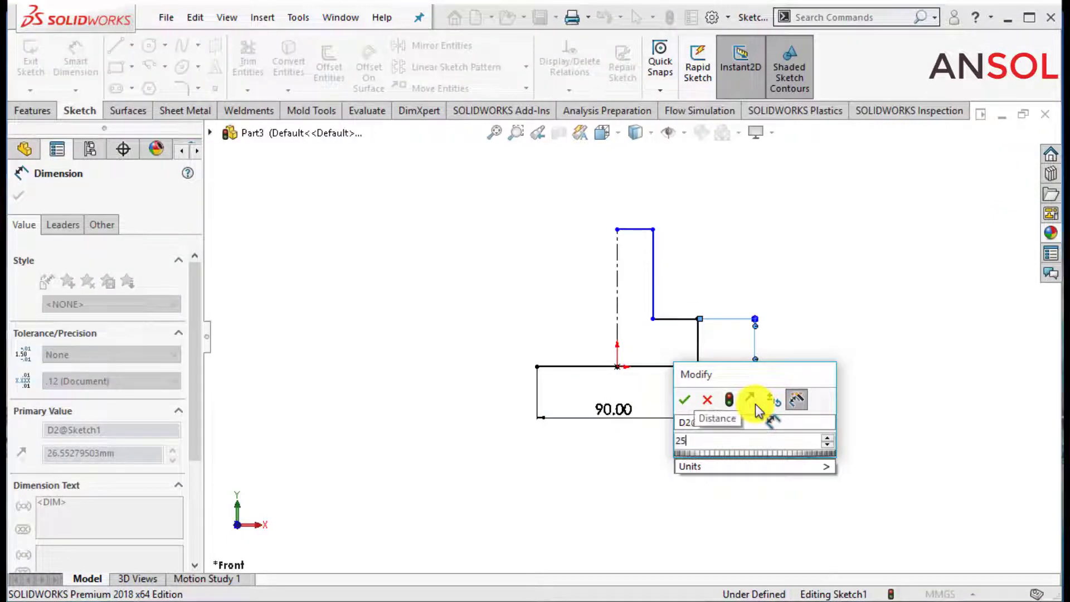
pyautogui.press('Return')
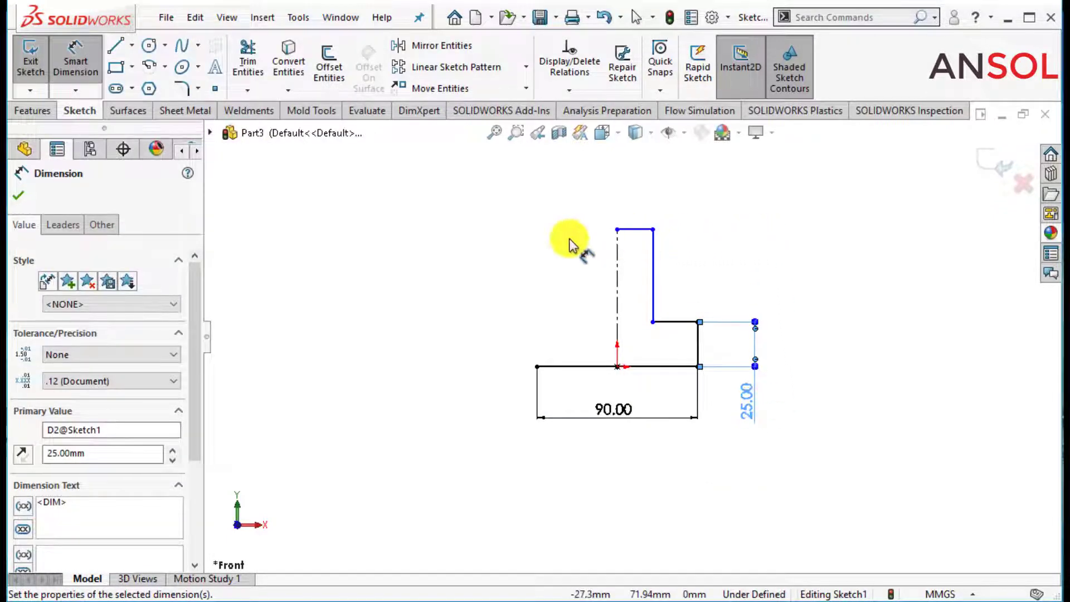
# Dimension the overall height to 110 mm and the top width to 50 mm
pyautogui.click(642, 230)
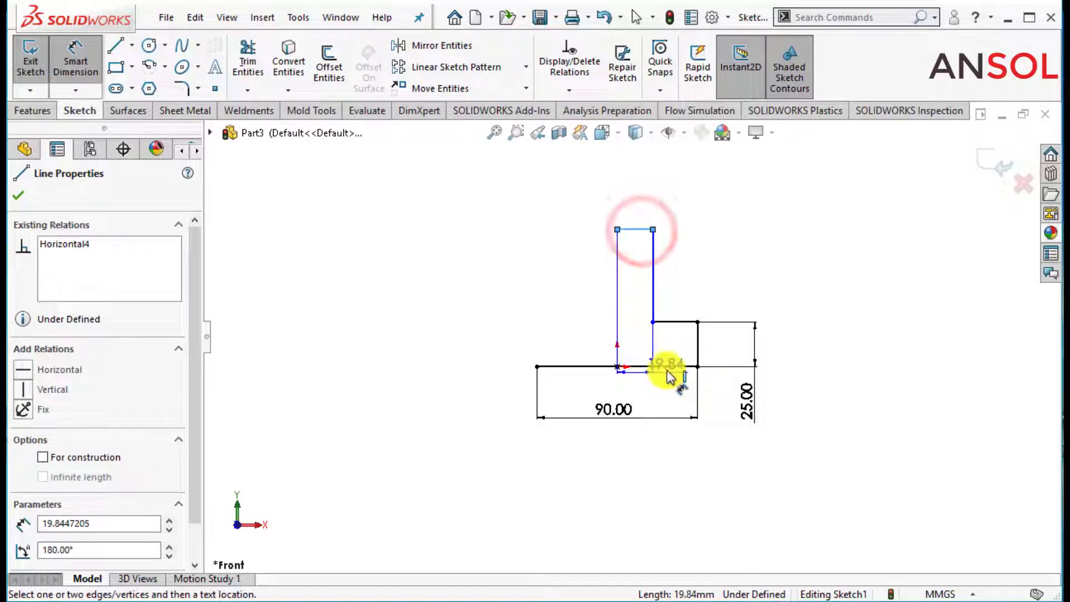
pyautogui.click(667, 366)
pyautogui.click(811, 298)
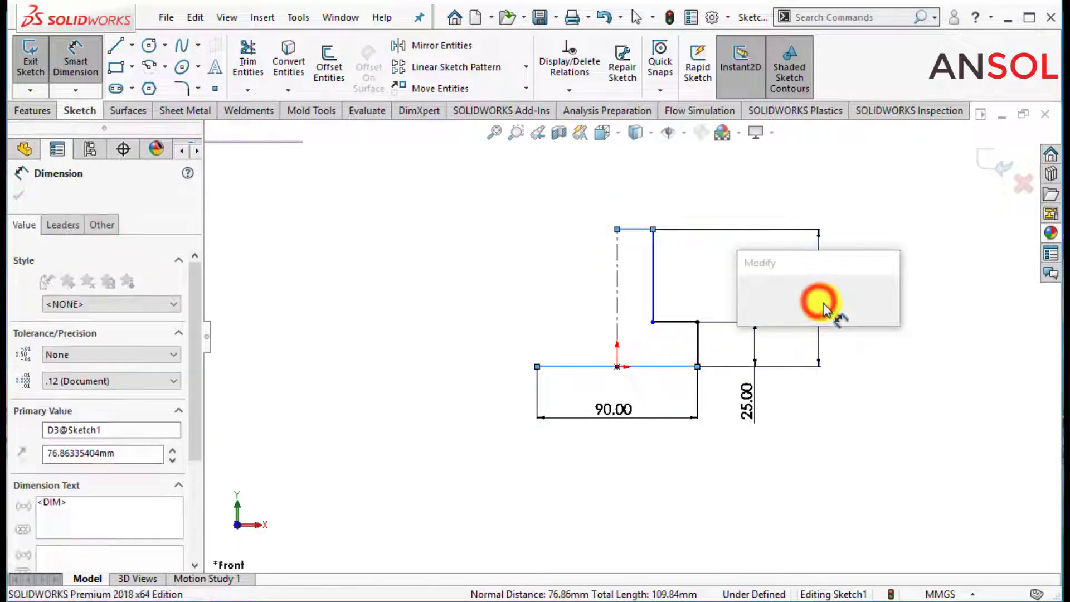
pyautogui.write('110')
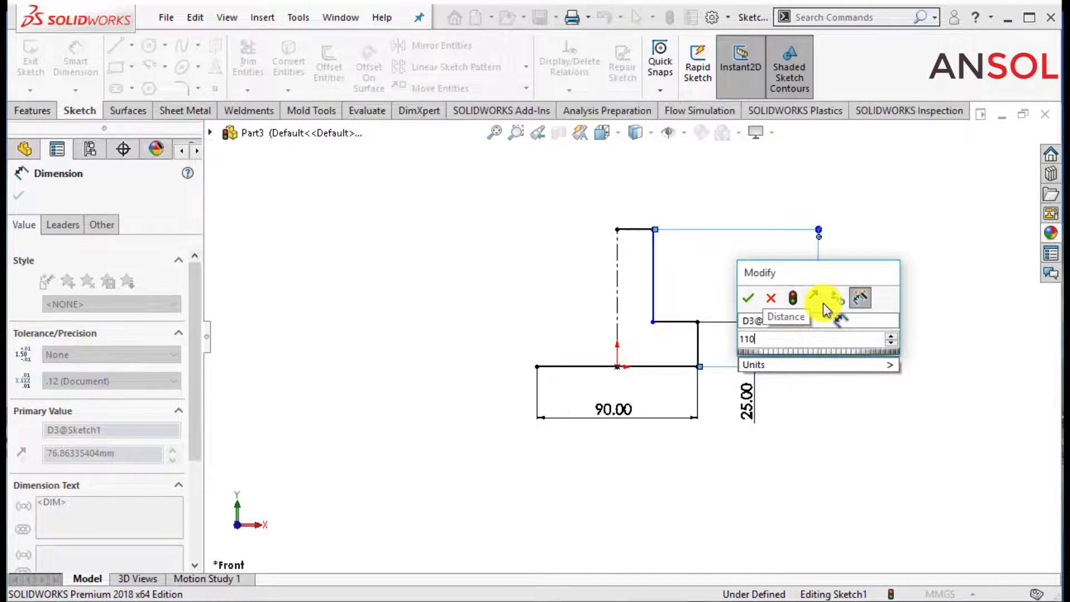
pyautogui.press('Return')
pyautogui.scroll(2, 776, 430)
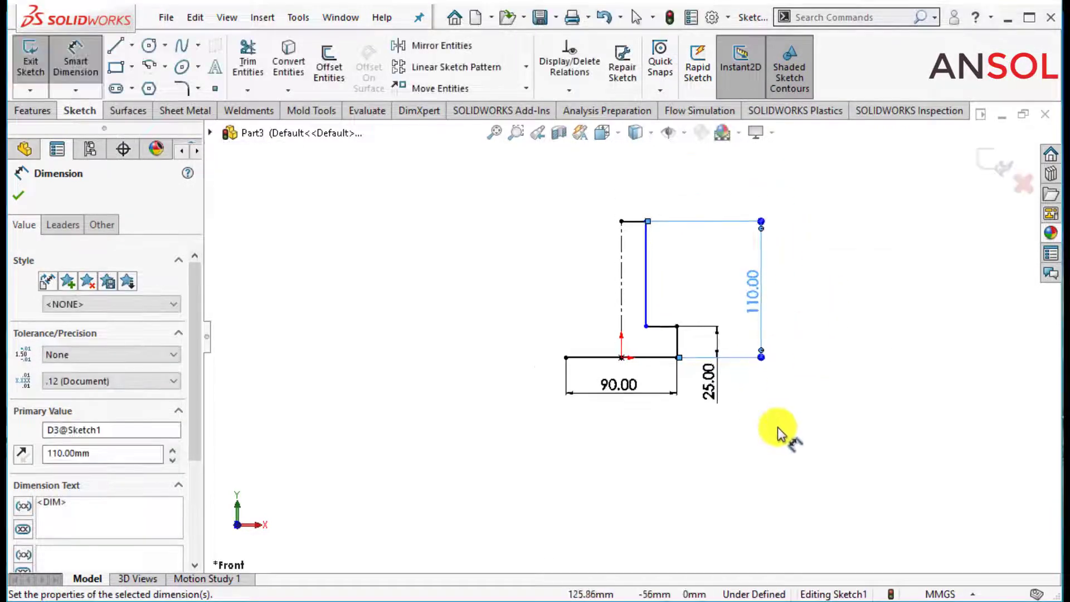
pyautogui.click(645, 310)
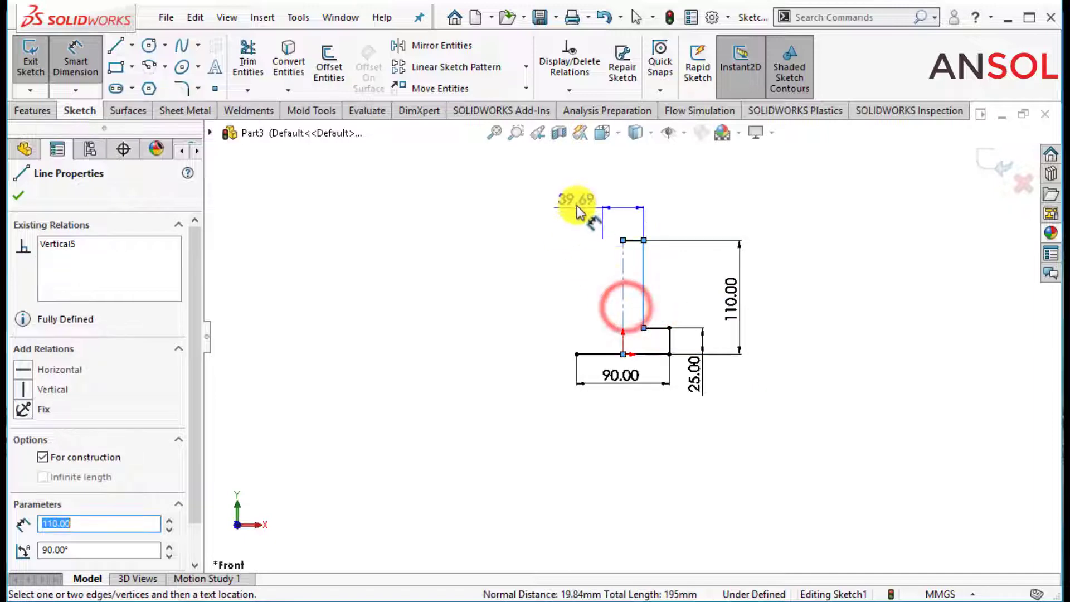
pyautogui.click(563, 205)
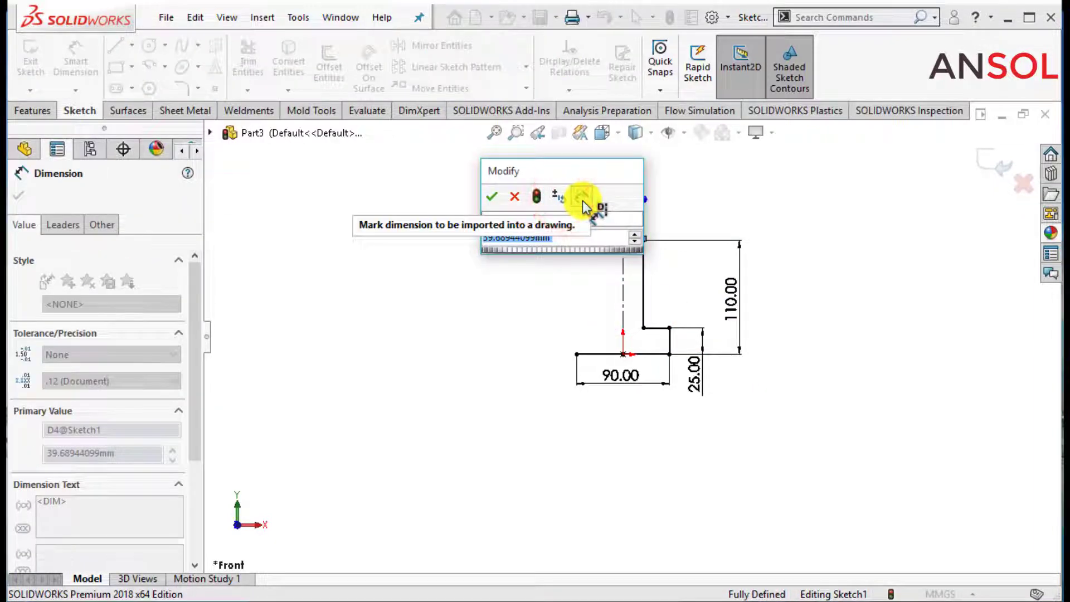
pyautogui.write('50')
pyautogui.press('Return')
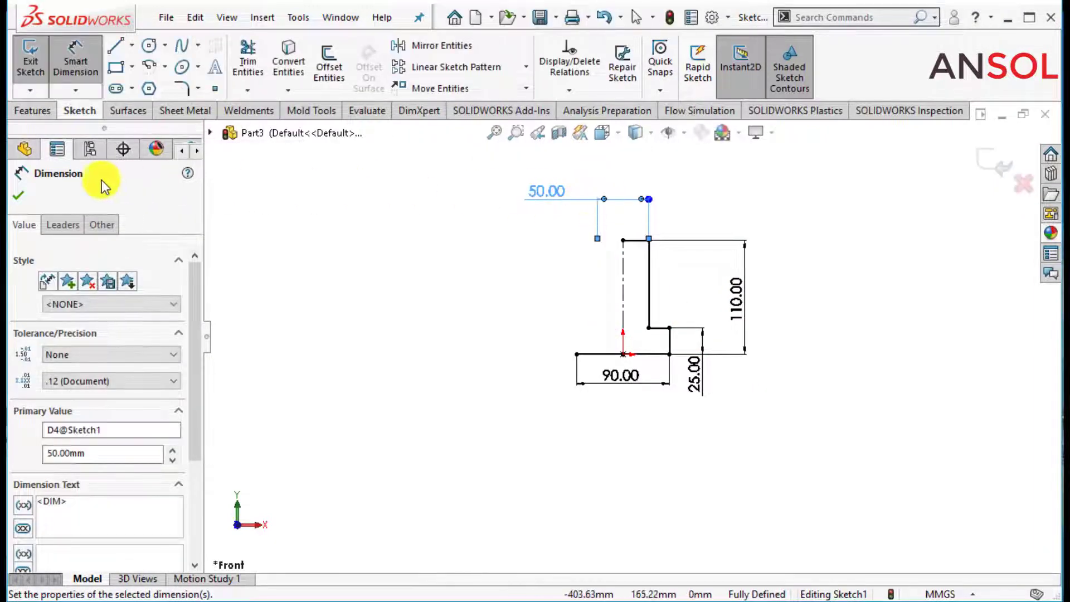
pyautogui.click(16, 189)
# Mirror the selected half-profile edges about the vertical centreline into a T, then exit Sketch1
pyautogui.scroll(-2, 810, 192)
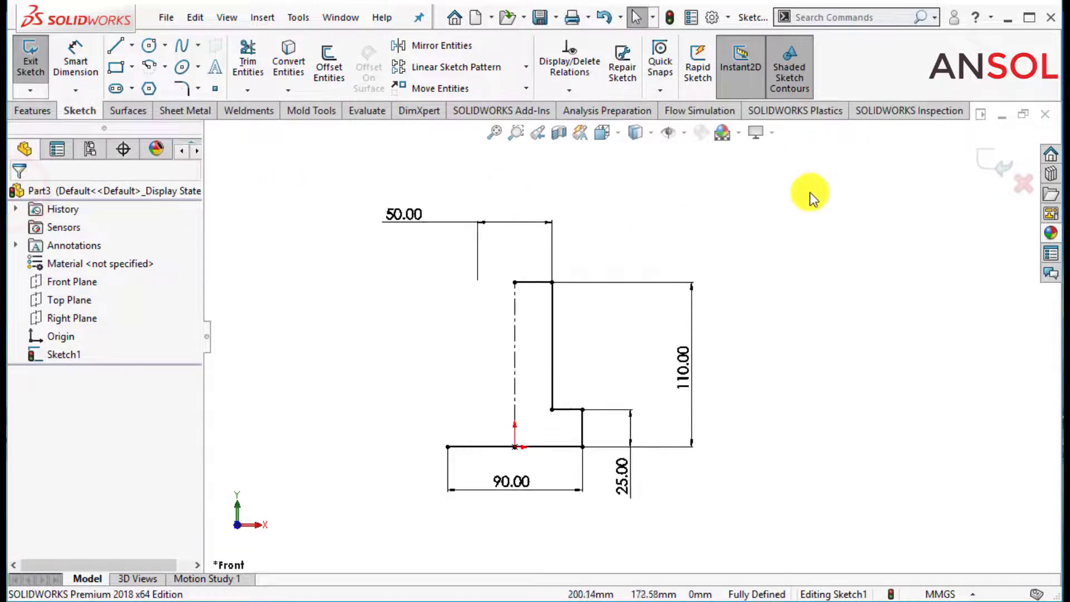
pyautogui.click(530, 283)
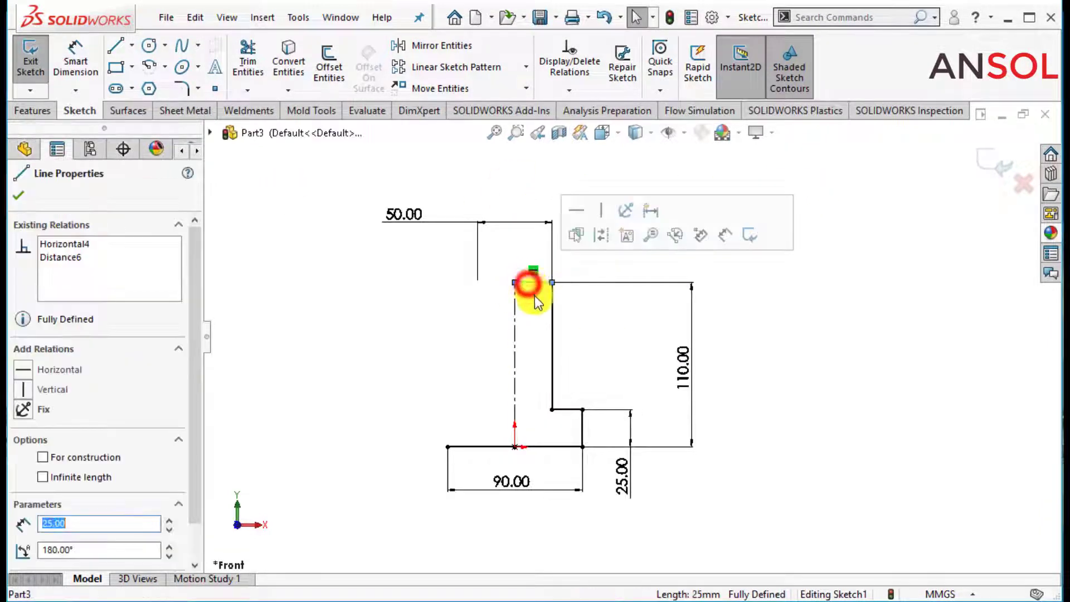
pyautogui.keyDown('ctrl'); pyautogui.click(553, 379); pyautogui.keyUp('ctrl')
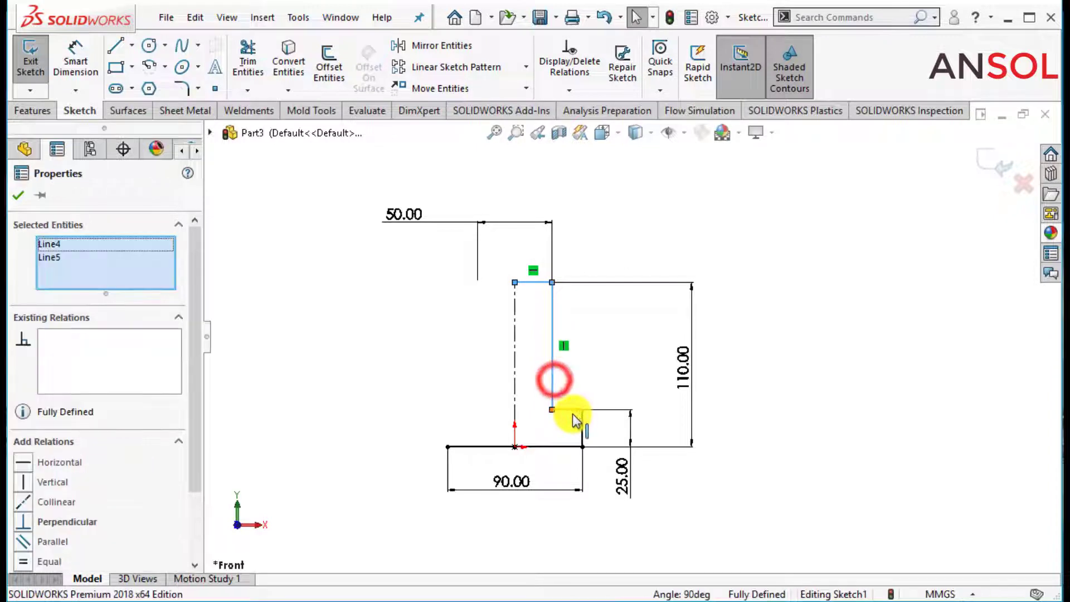
pyautogui.keyDown('ctrl'); pyautogui.click(567, 410); pyautogui.keyUp('ctrl')
pyautogui.click(584, 436)
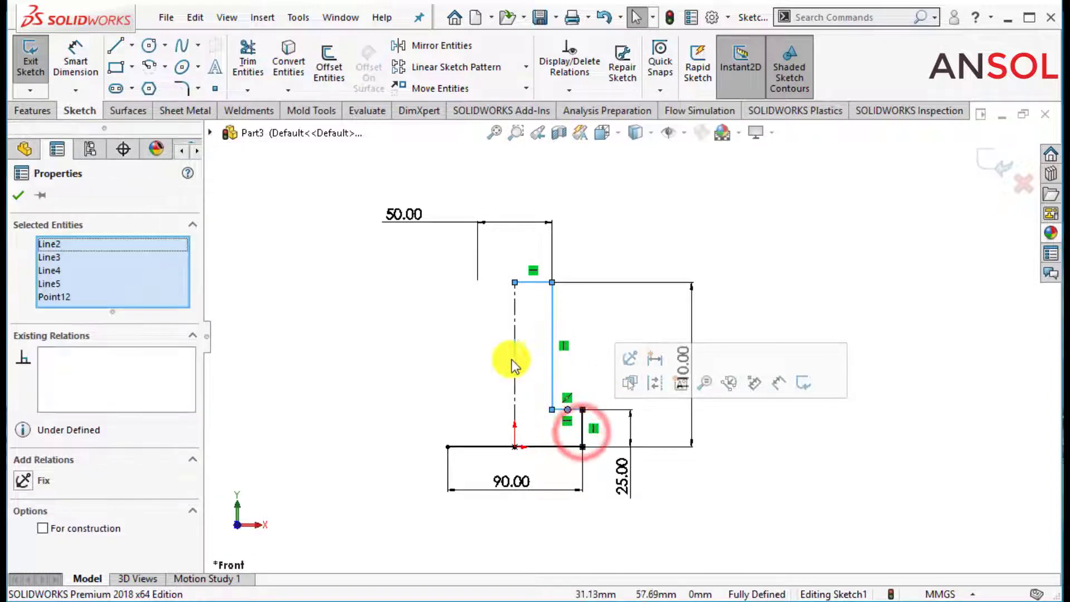
pyautogui.click(440, 45)
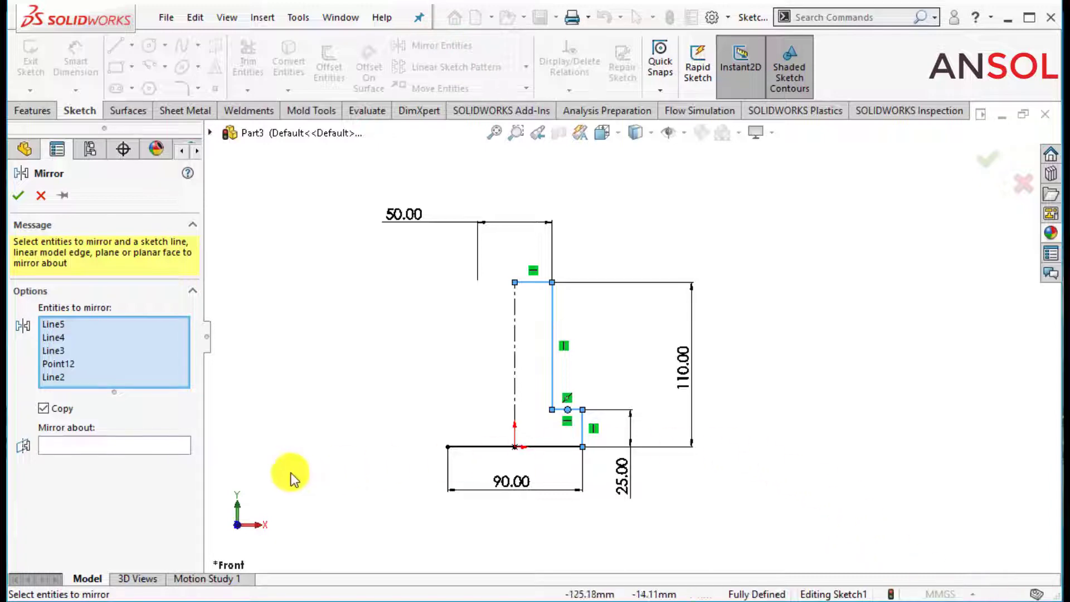
pyautogui.click(156, 445)
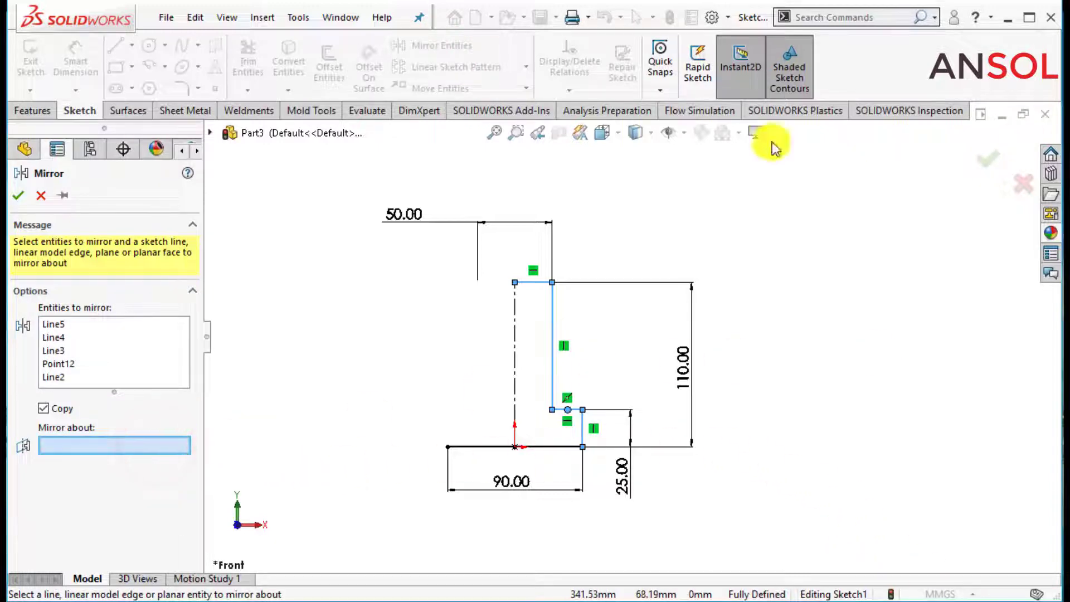
pyautogui.click(516, 356)
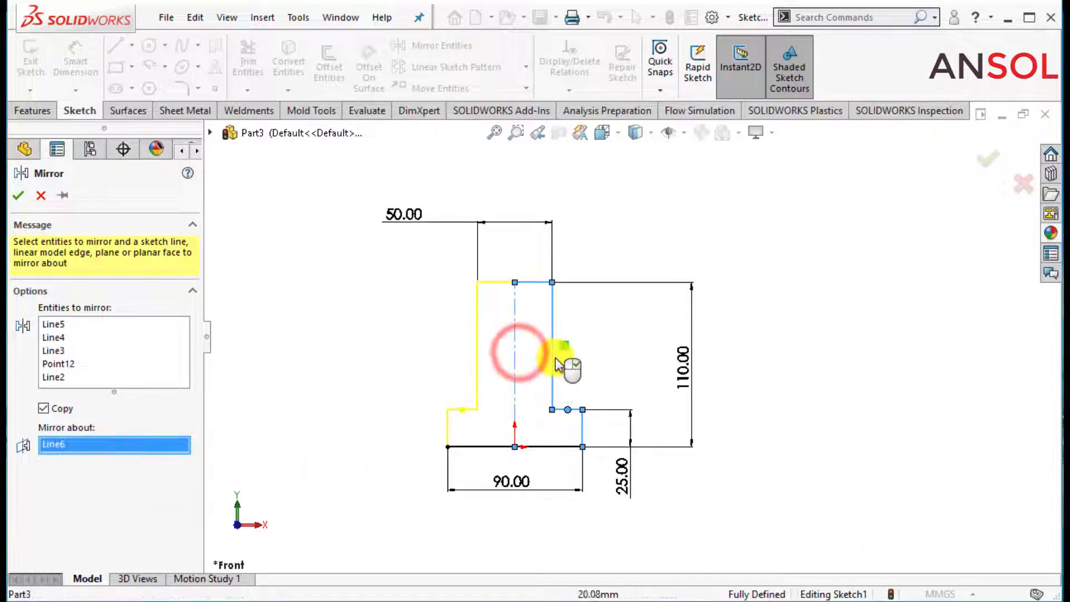
pyautogui.click(18, 196)
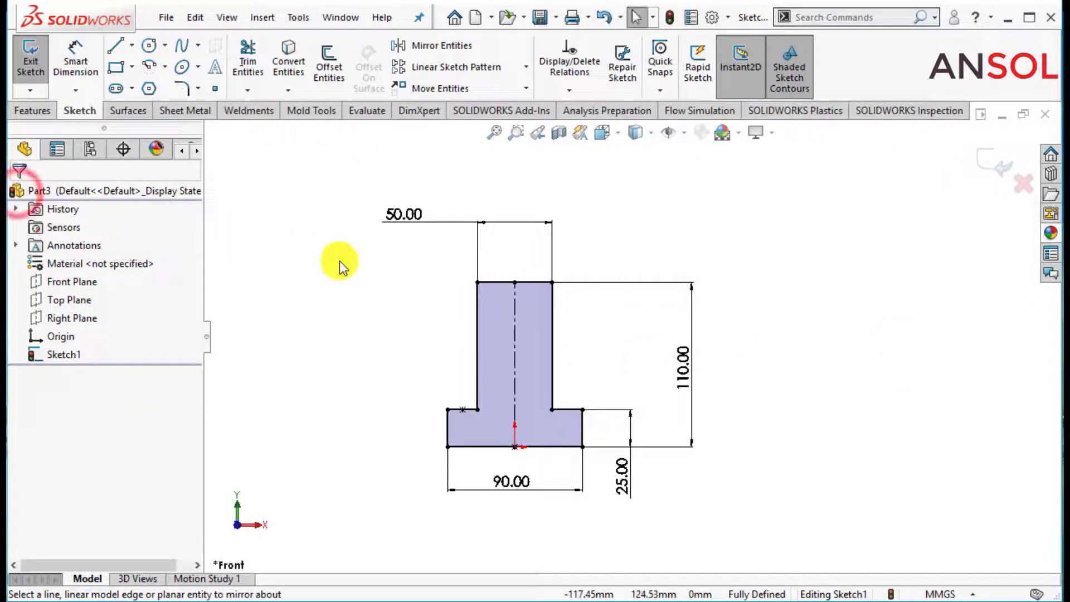
pyautogui.click(982, 167)
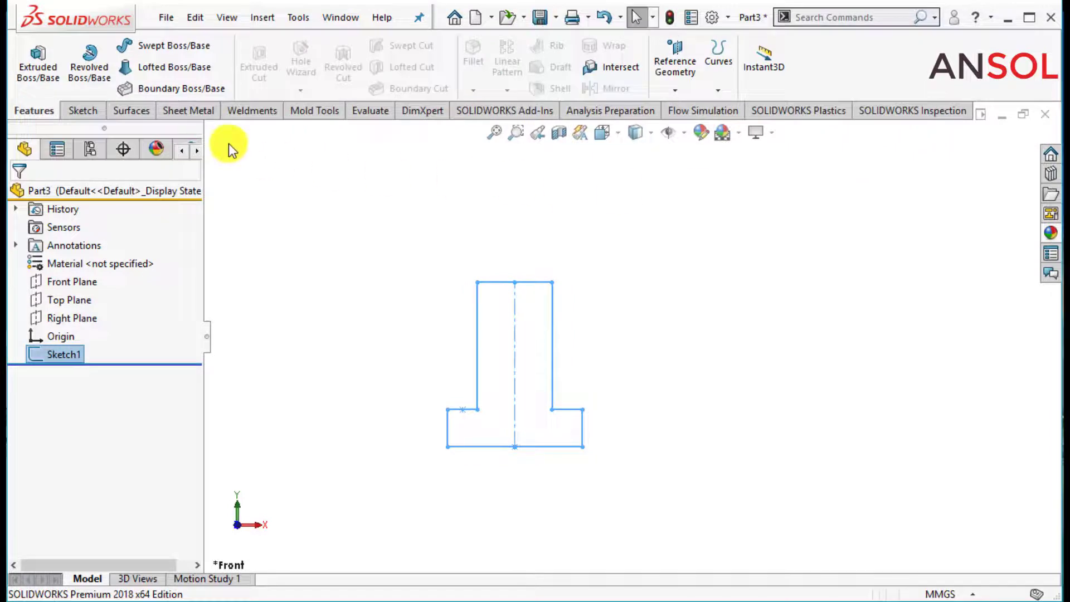
# Extrude the T profile into Boss-Extrude1 with a Mid Plane end condition
pyautogui.click(30, 71)
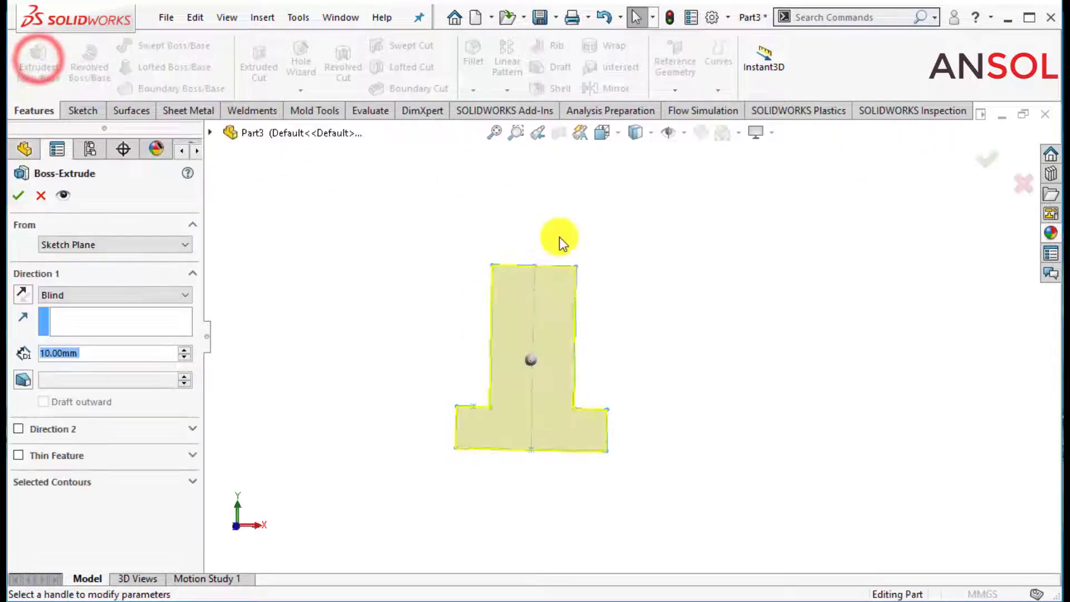
pyautogui.click(50, 294)
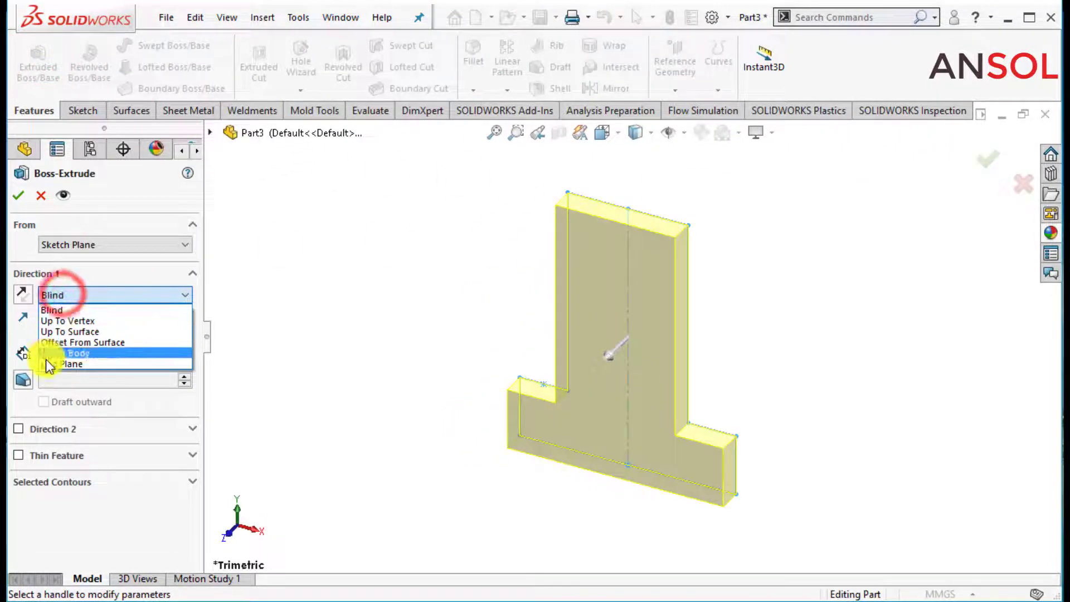
pyautogui.click(47, 362)
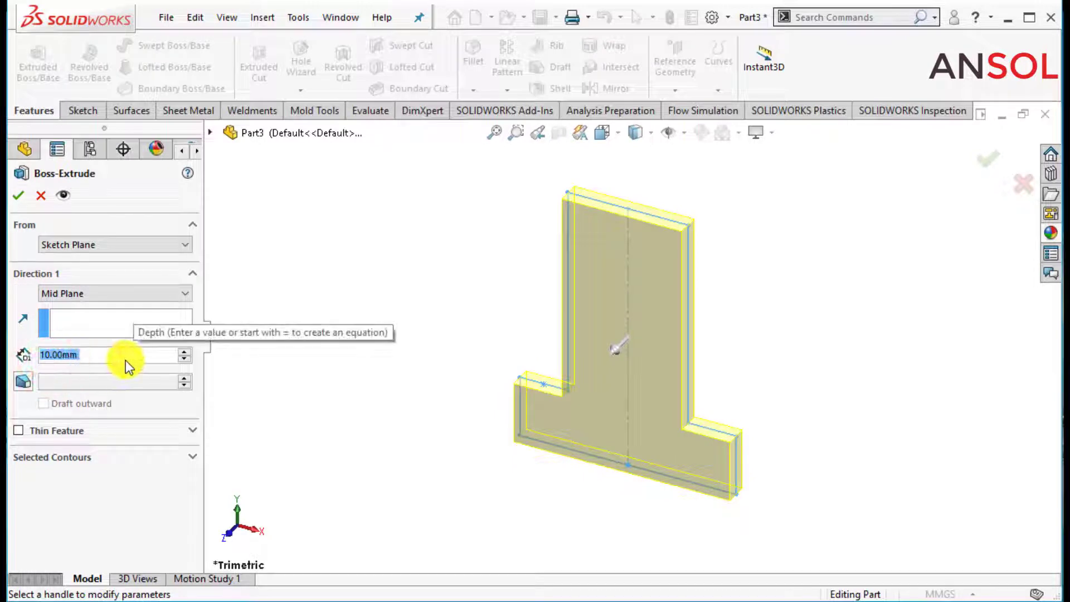
pyautogui.write('40')
pyautogui.press('Return')
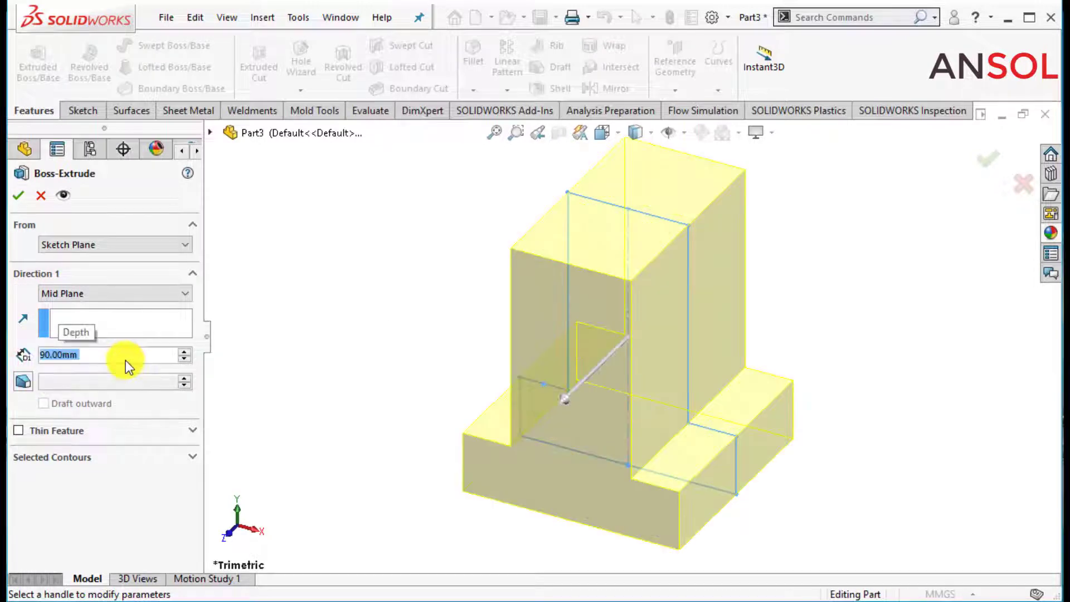
pyautogui.press('Return')
pyautogui.click(333, 333)
# Start a sketch on the upright's front face, viewed Normal To, and draw a corner rectangle
pyautogui.press('f')
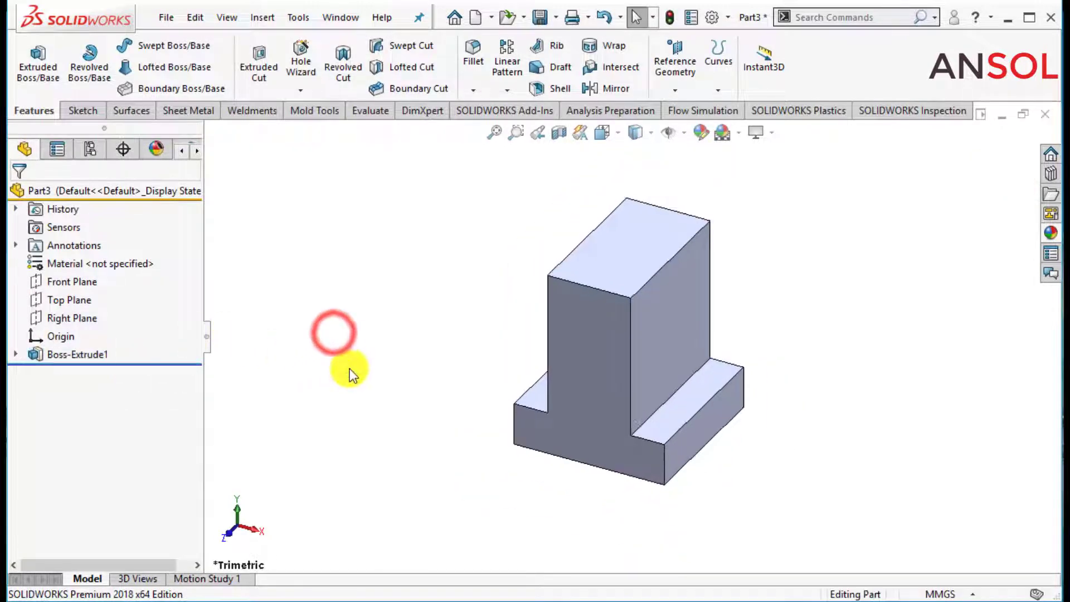
pyautogui.click(669, 369)
pyautogui.click(815, 326)
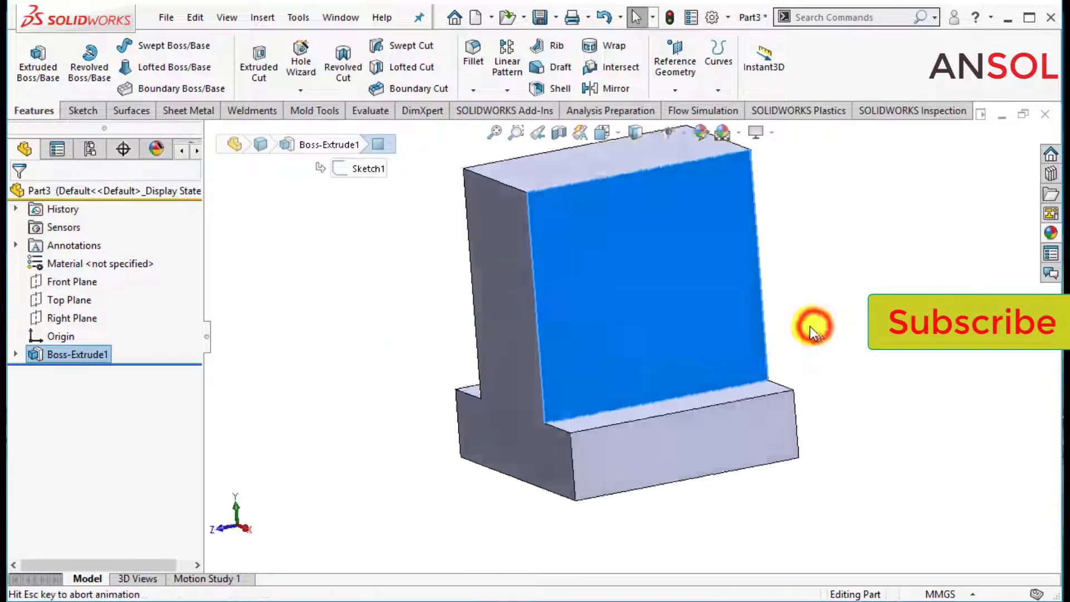
pyautogui.click(369, 405)
pyautogui.click(635, 351)
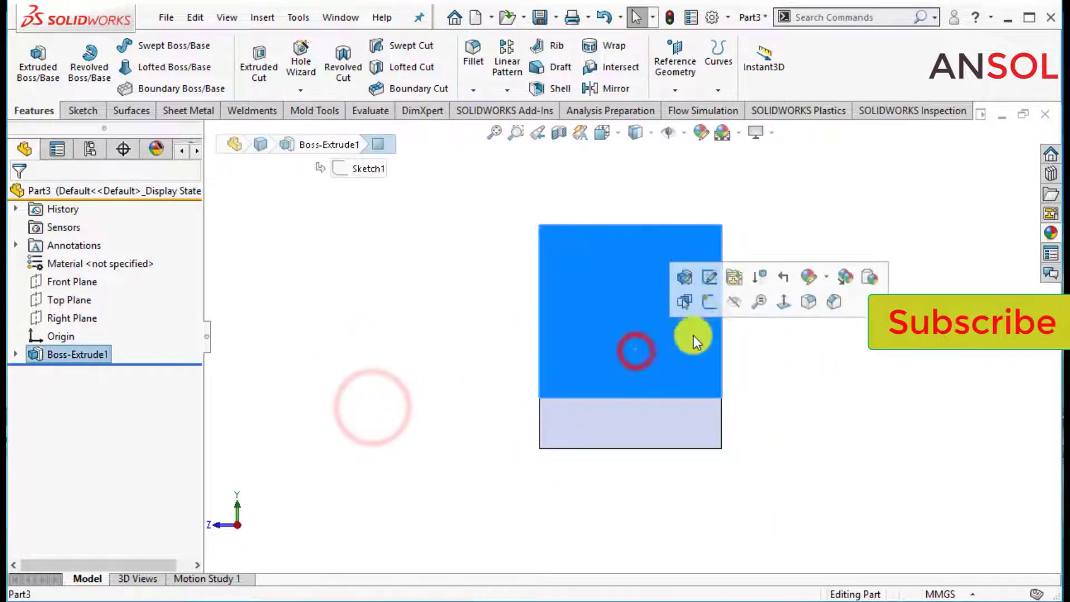
pyautogui.click(705, 306)
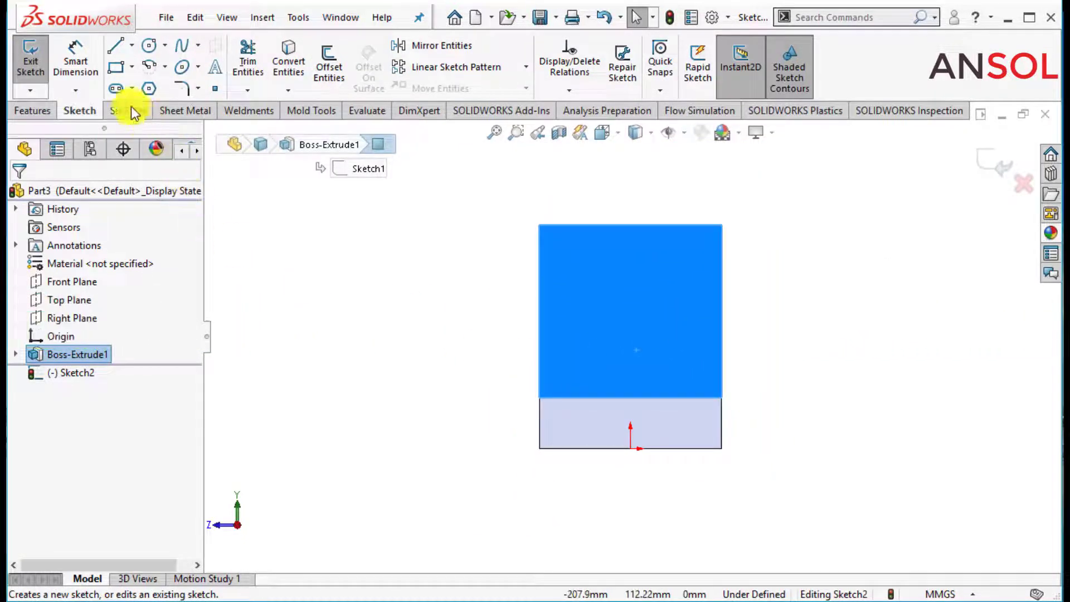
pyautogui.click(116, 68)
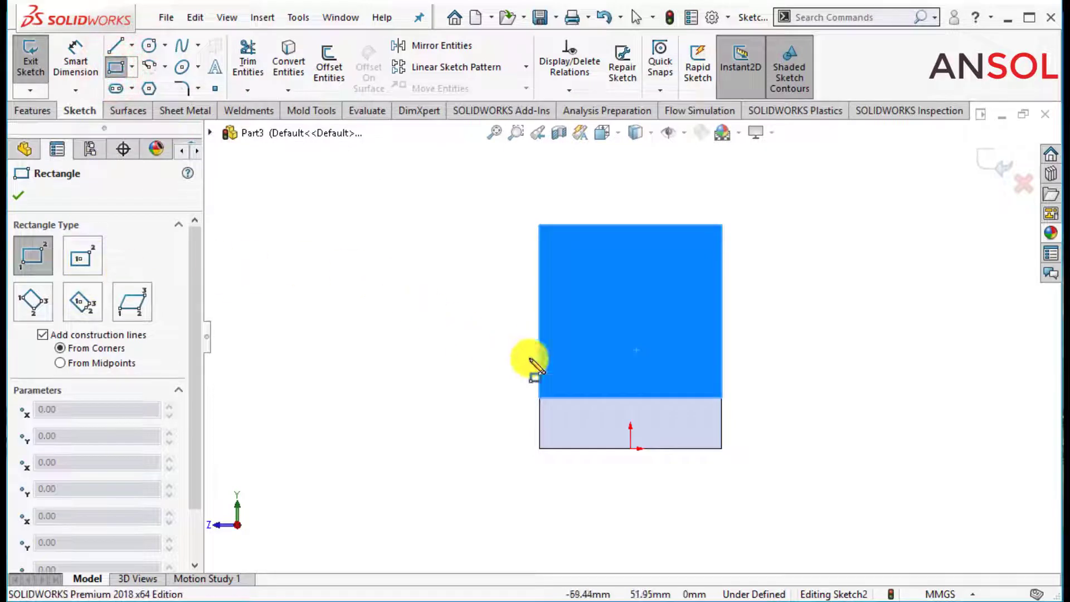
pyautogui.click(595, 398)
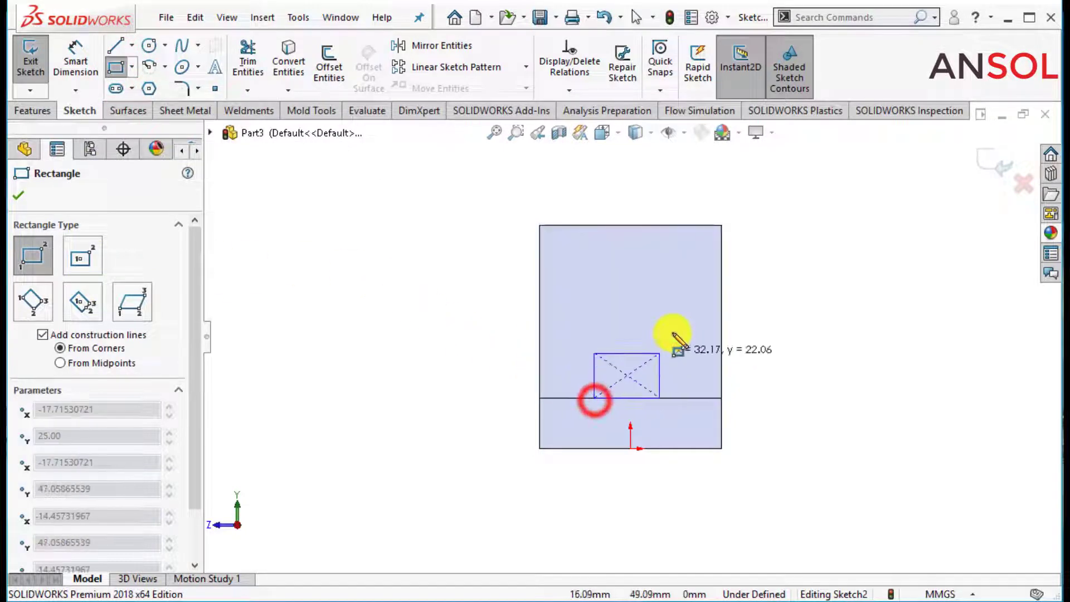
pyautogui.click(685, 225)
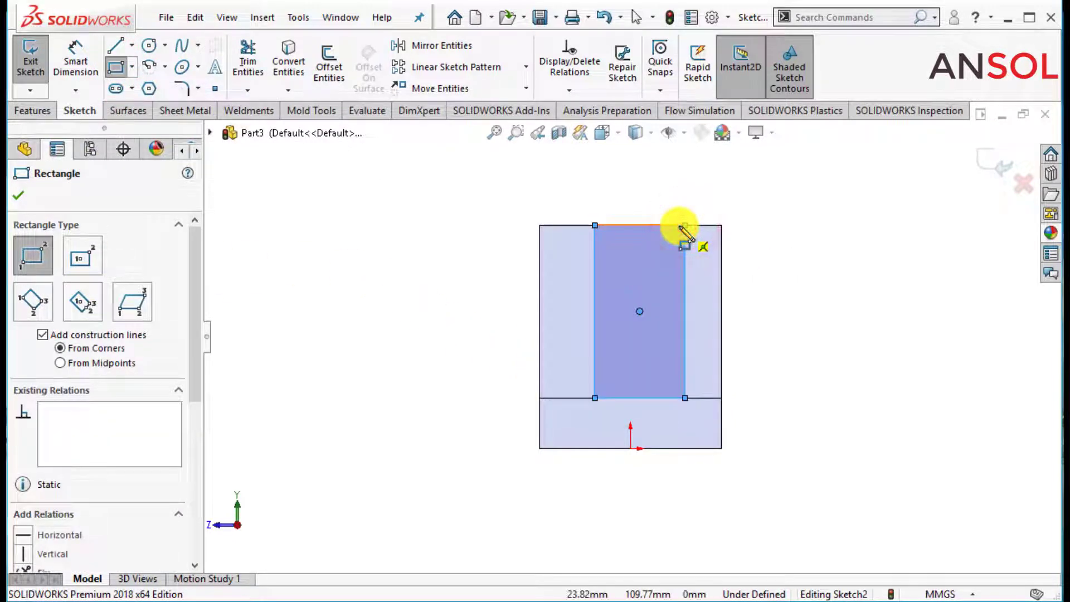
pyautogui.press('Escape')
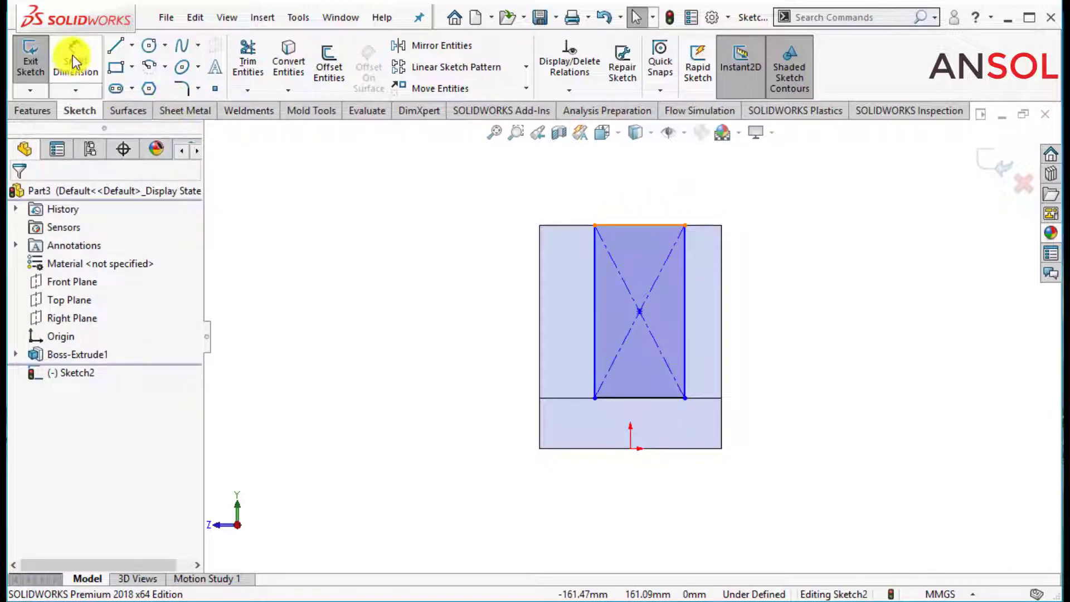
# Dimension the rectangle's top line to 60 mm wide
pyautogui.click(74, 56)
pyautogui.click(617, 226)
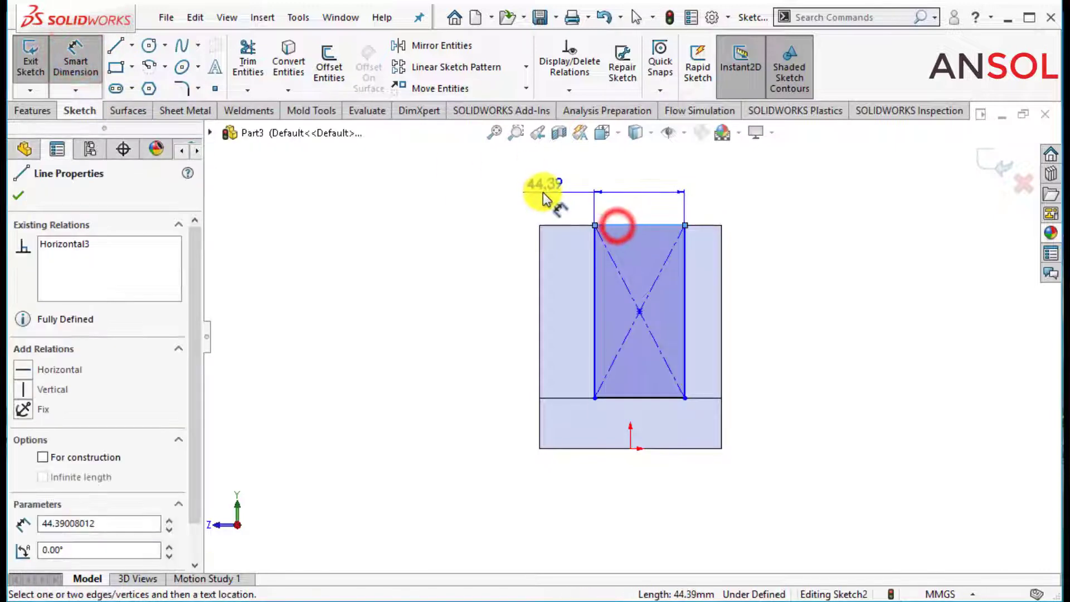
pyautogui.click(541, 192)
pyautogui.write('6')
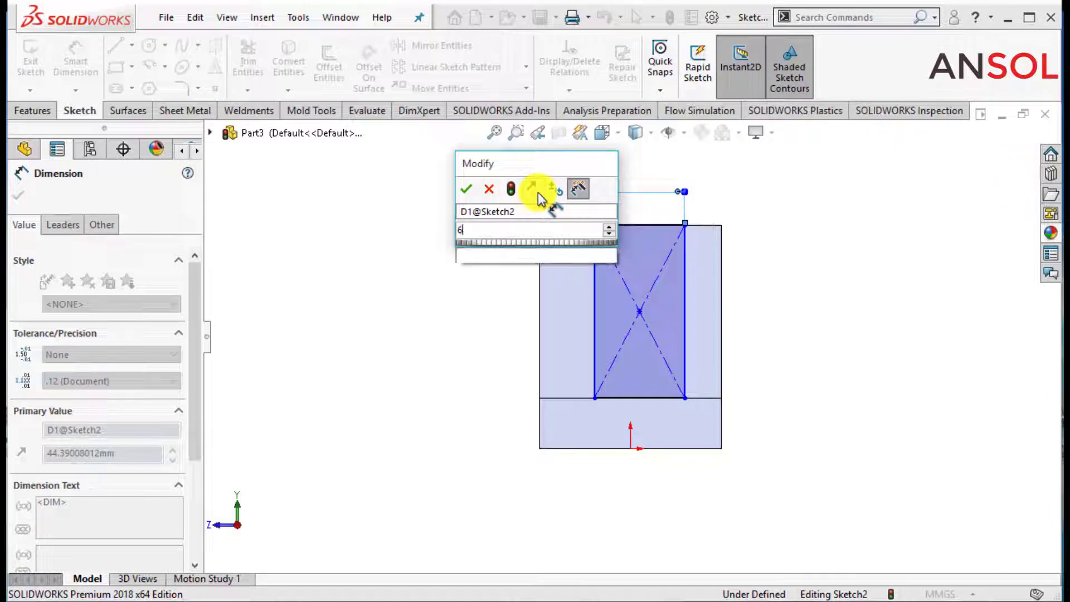
pyautogui.write('0')
pyautogui.press('Return')
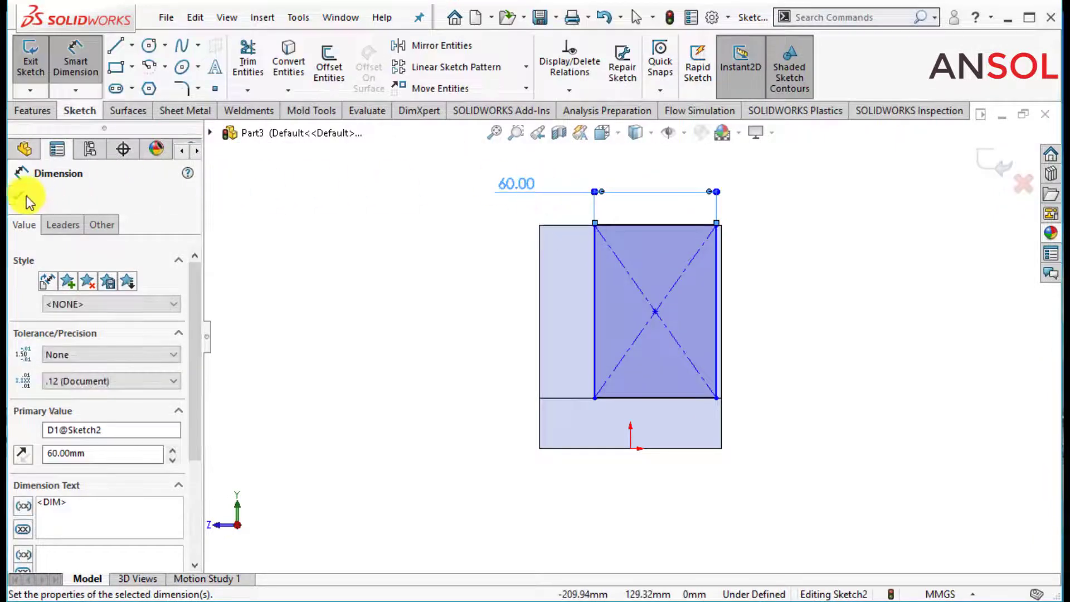
pyautogui.click(23, 197)
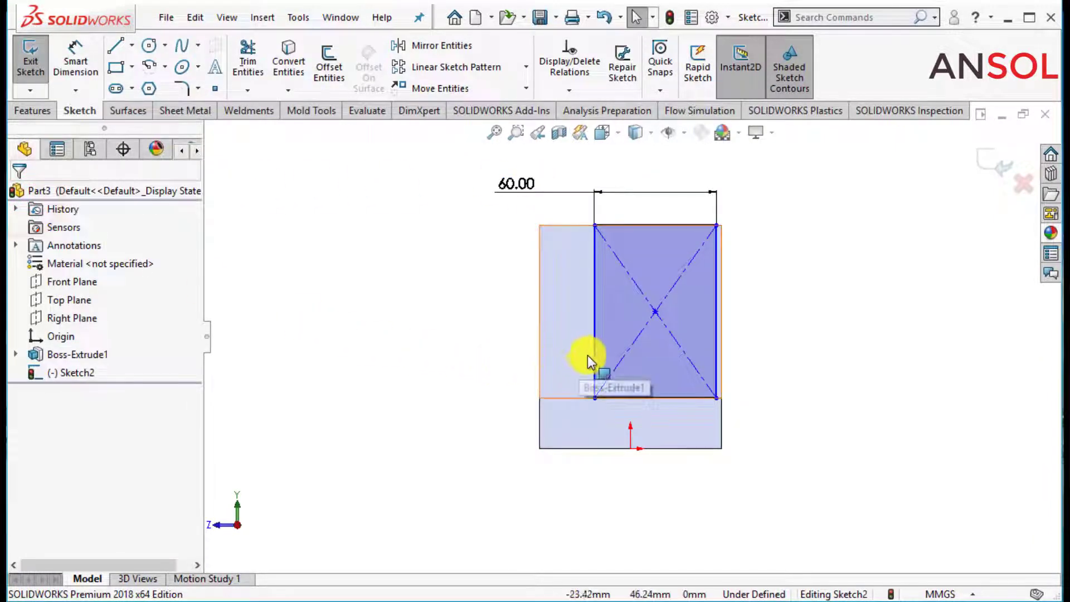
# Dimension the rectangle's left edge 30 mm from the origin and exit Sketch2
pyautogui.click(73, 56)
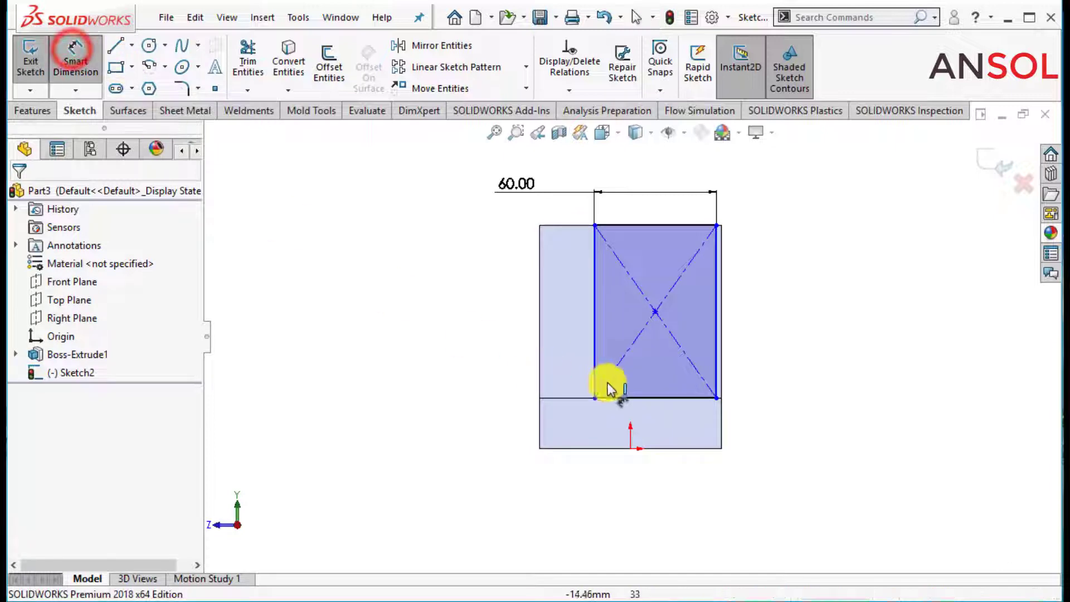
pyautogui.click(630, 449)
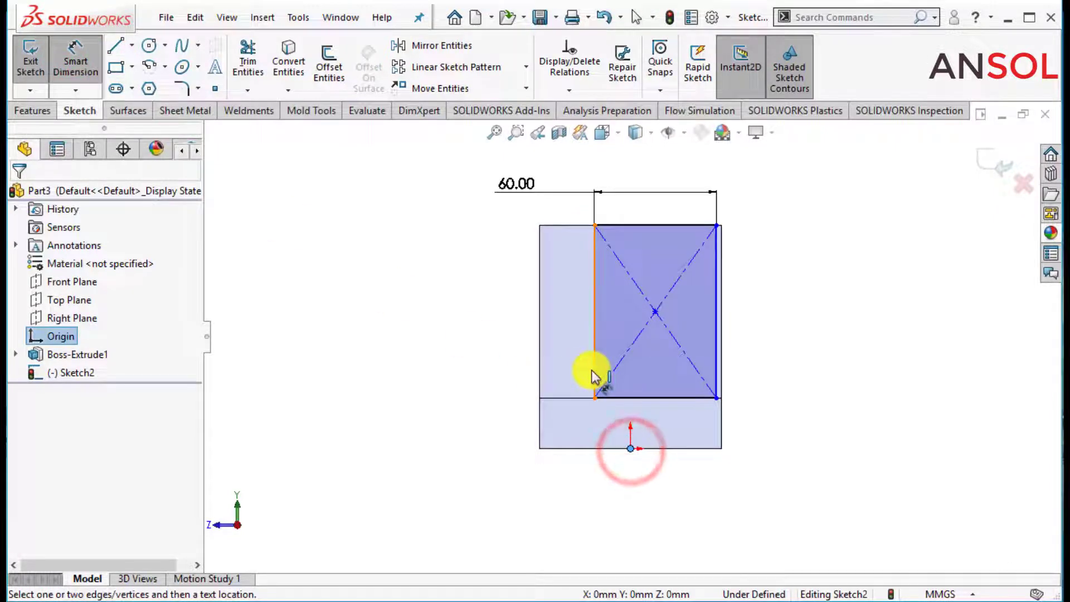
pyautogui.click(591, 370)
pyautogui.click(509, 494)
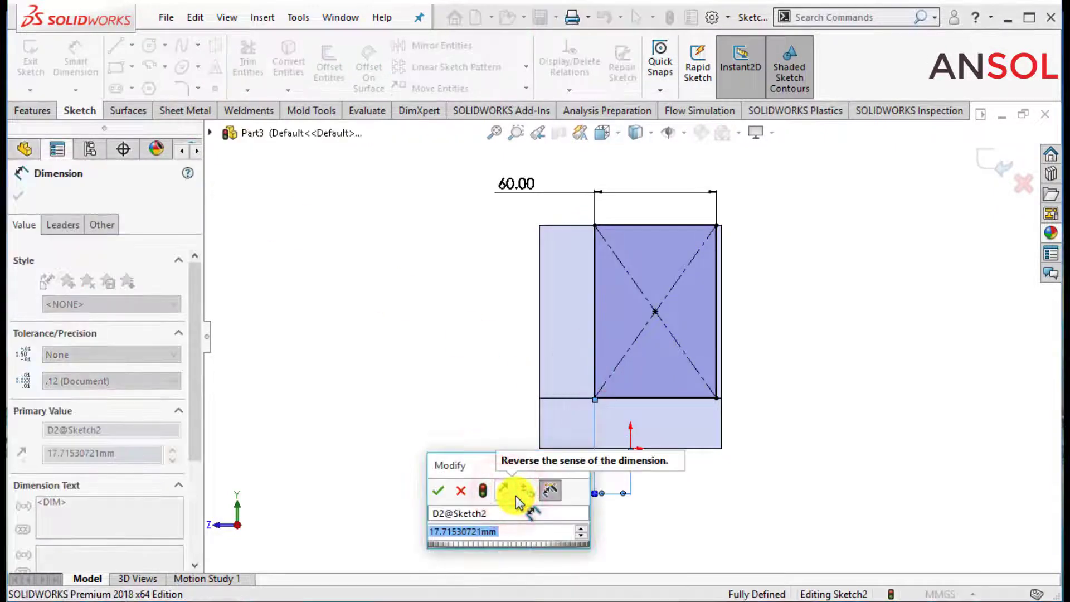
pyautogui.write('3')
pyautogui.press('Return')
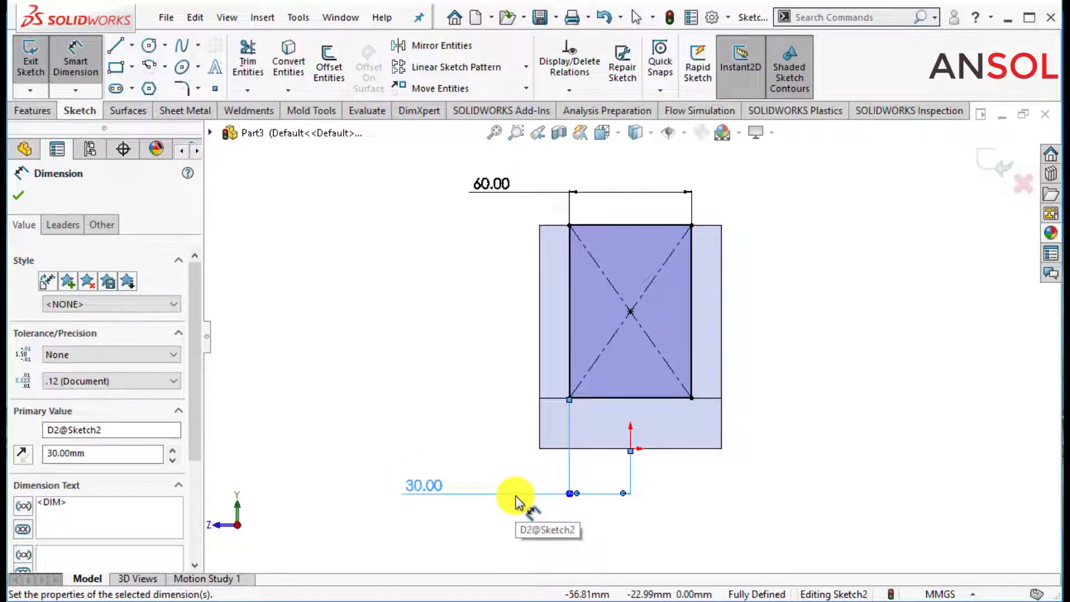
pyautogui.click(14, 208)
pyautogui.click(997, 161)
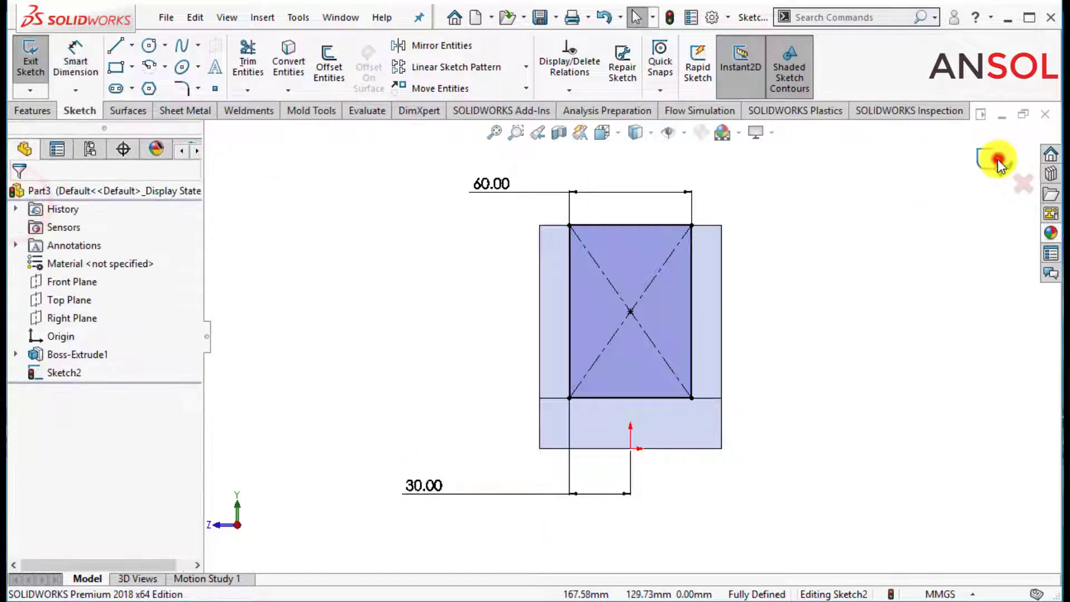
pyautogui.moveTo(756, 296)
pyautogui.mouseDown(button='middle')
pyautogui.moveTo(781, 327)
pyautogui.moveTo(669, 329)
pyautogui.mouseUp(button='middle')
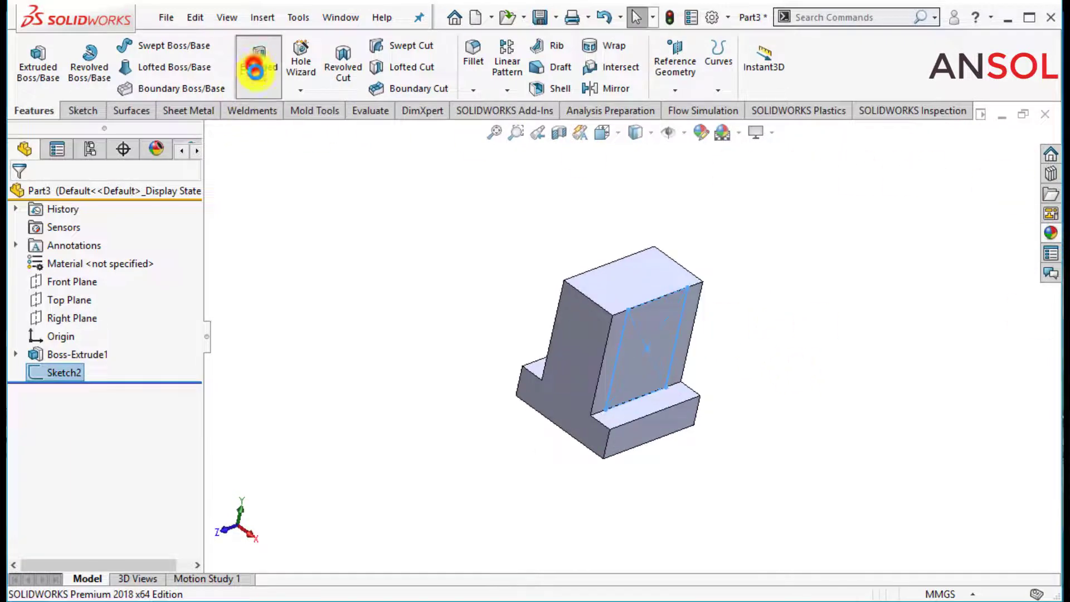
# Cut-extrude the 60 mm rectangle as Cut-Extrude1, splitting the upright into two bracket arms
pyautogui.click(258, 61)
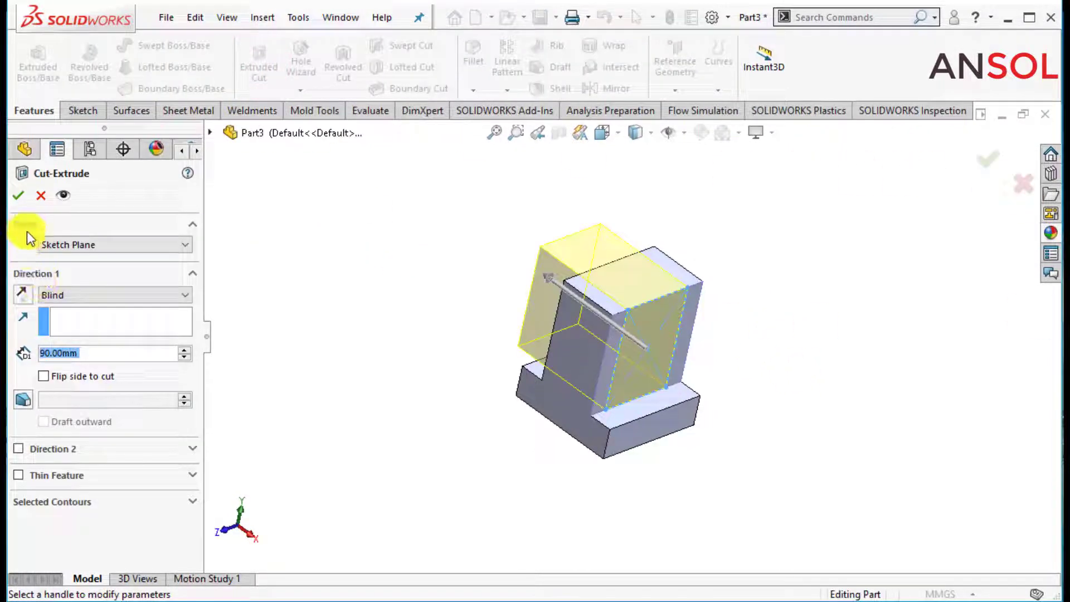
pyautogui.click(16, 196)
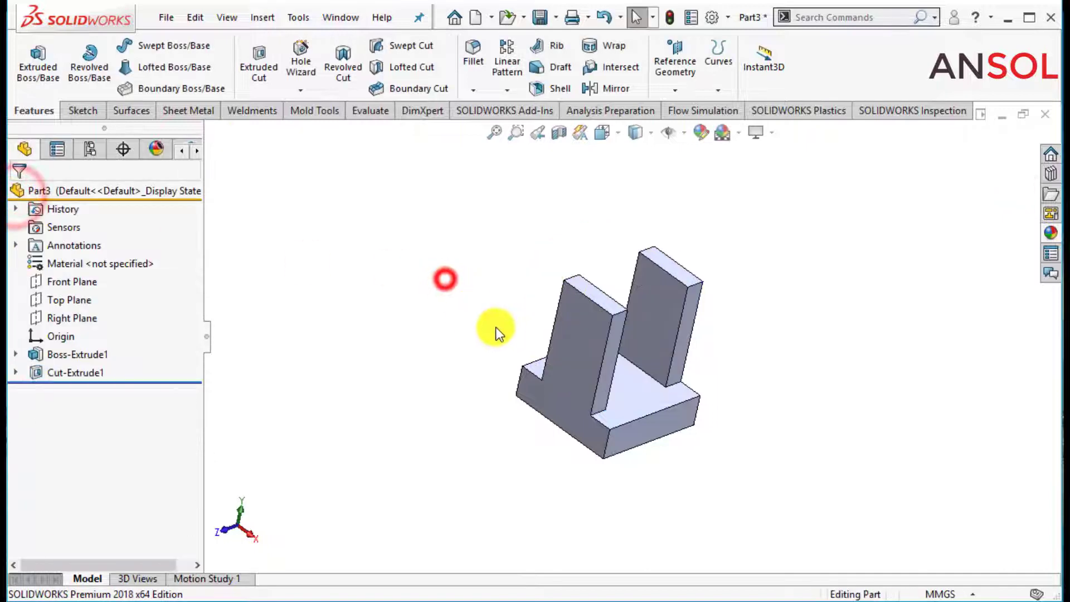
pyautogui.moveTo(444, 279)
pyautogui.mouseDown(button='middle')
pyautogui.moveTo(389, 279)
pyautogui.moveTo(405, 341)
pyautogui.moveTo(434, 315)
pyautogui.moveTo(556, 361)
pyautogui.moveTo(481, 304)
pyautogui.mouseUp(button='middle')
pyautogui.click(717, 338)
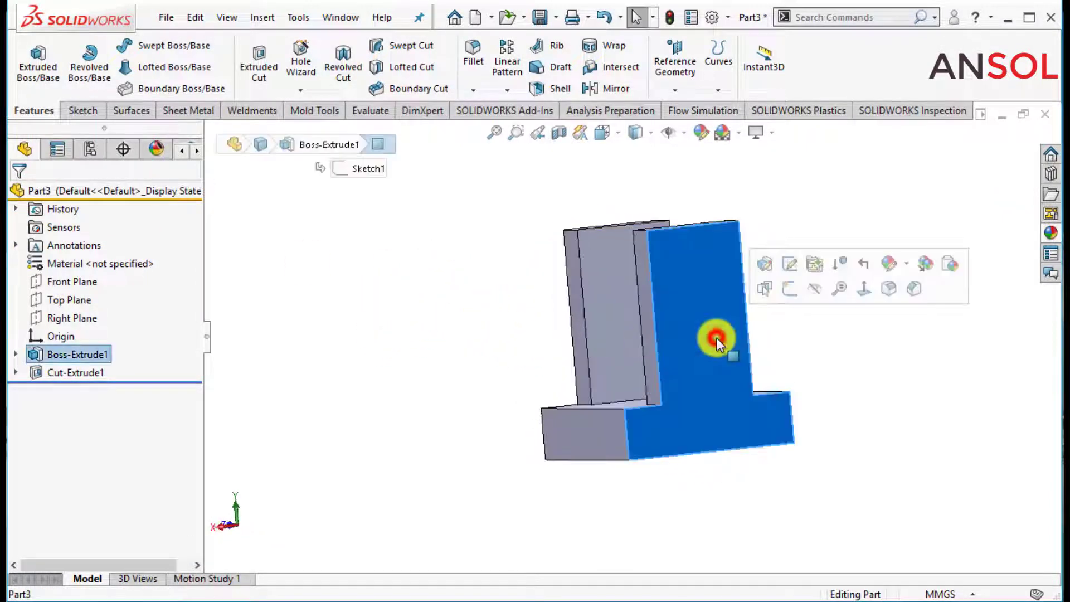
pyautogui.click(449, 339)
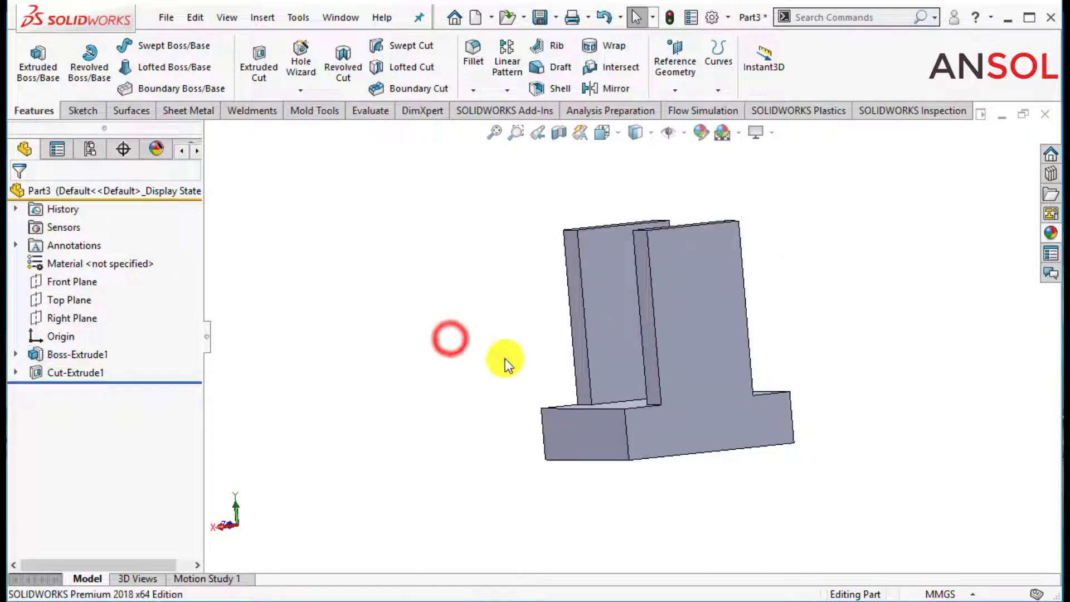
pyautogui.moveTo(505, 359)
pyautogui.mouseDown(button='middle')
pyautogui.moveTo(466, 382)
pyautogui.moveTo(584, 338)
pyautogui.mouseUp(button='middle')
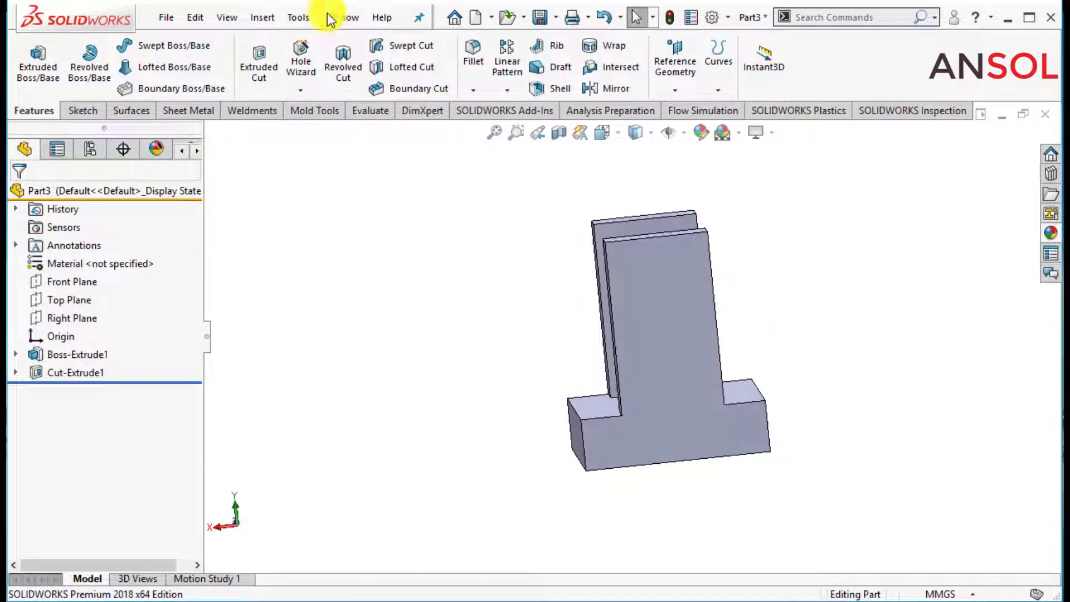
# Start a Hole Wizard dowel hole, ANSI Metric standard, placed near the top of the upright's face
pyautogui.click(310, 56)
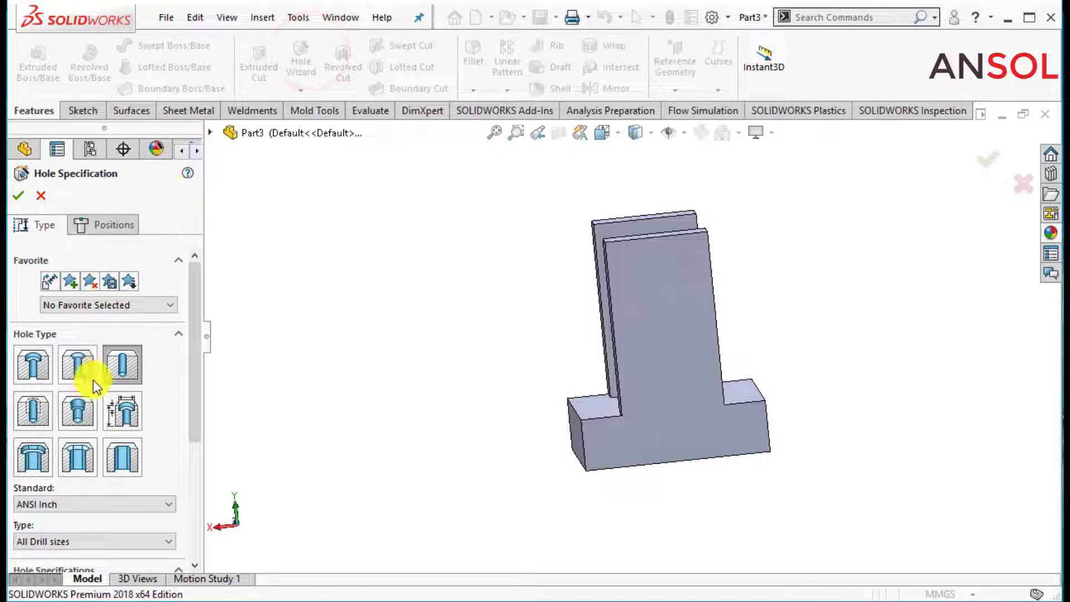
pyautogui.click(126, 367)
pyautogui.click(105, 506)
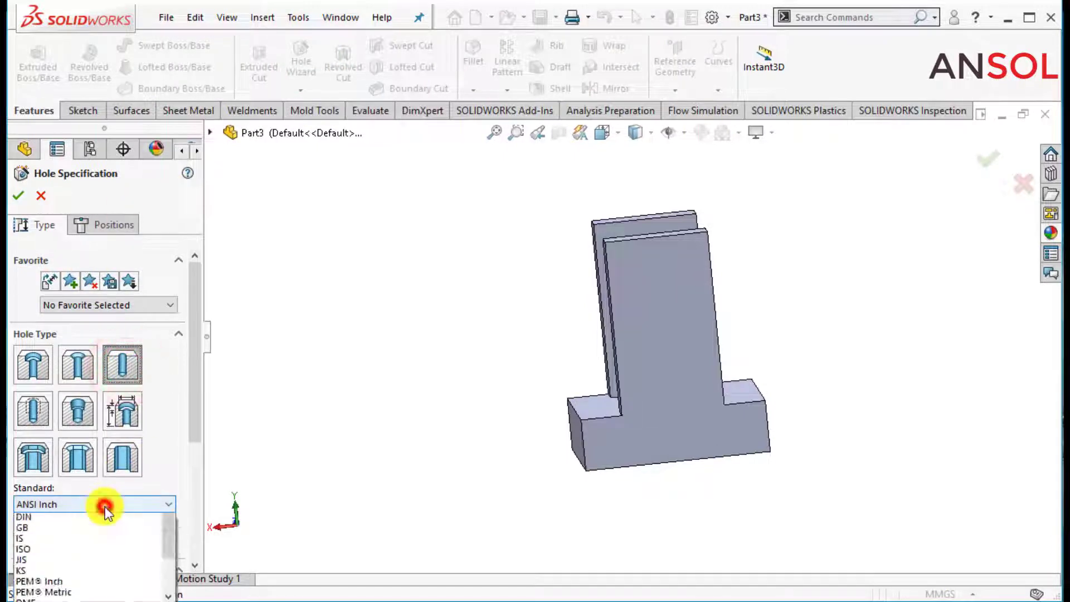
pyautogui.click(64, 528)
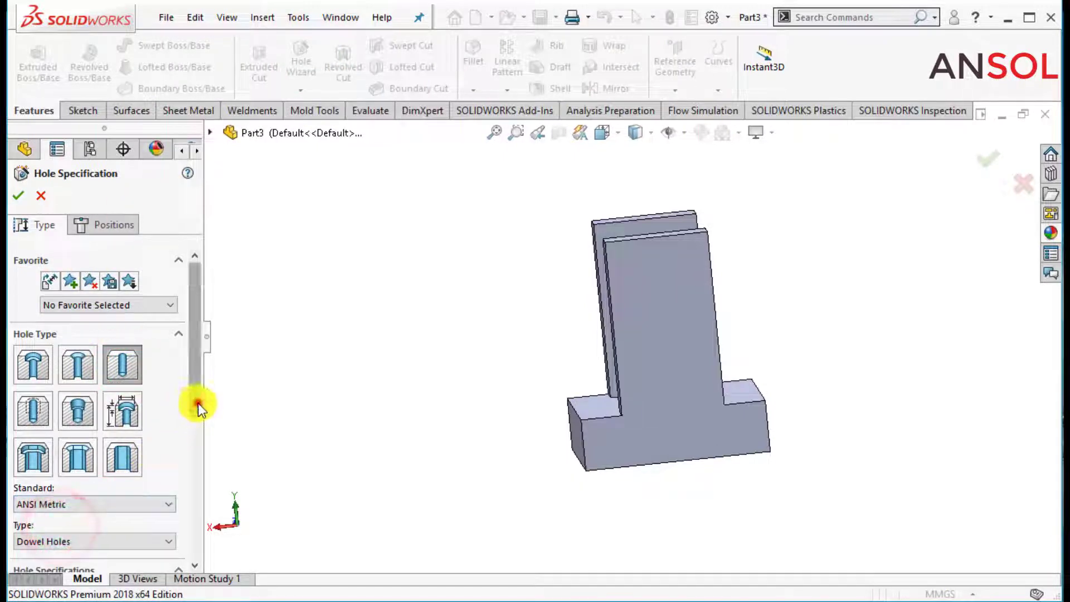
pyautogui.moveTo(198, 403); pyautogui.dragTo(195, 434)
pyautogui.click(106, 224)
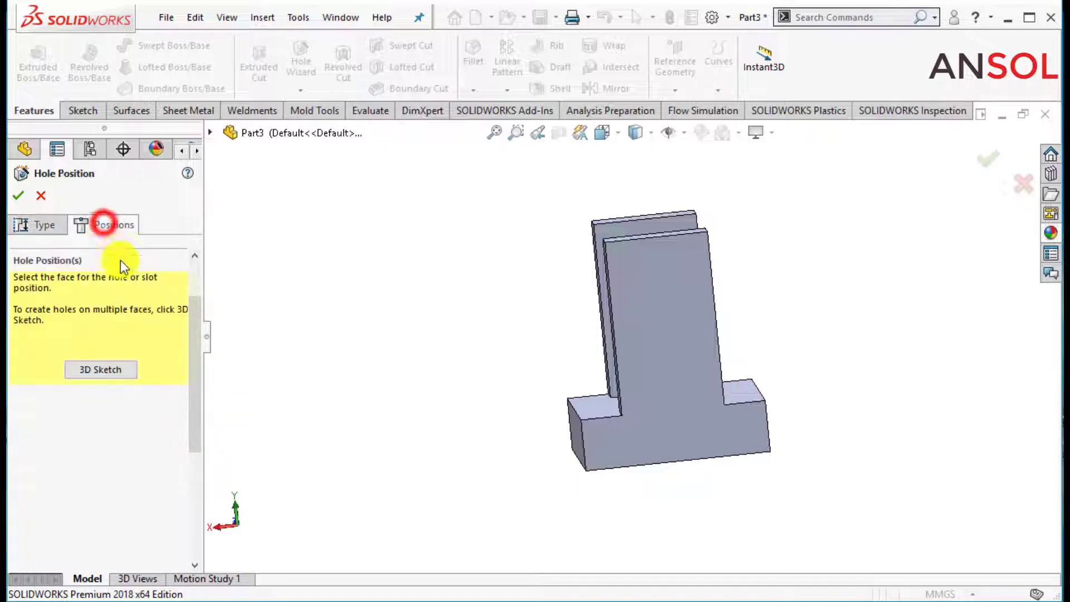
pyautogui.click(678, 313)
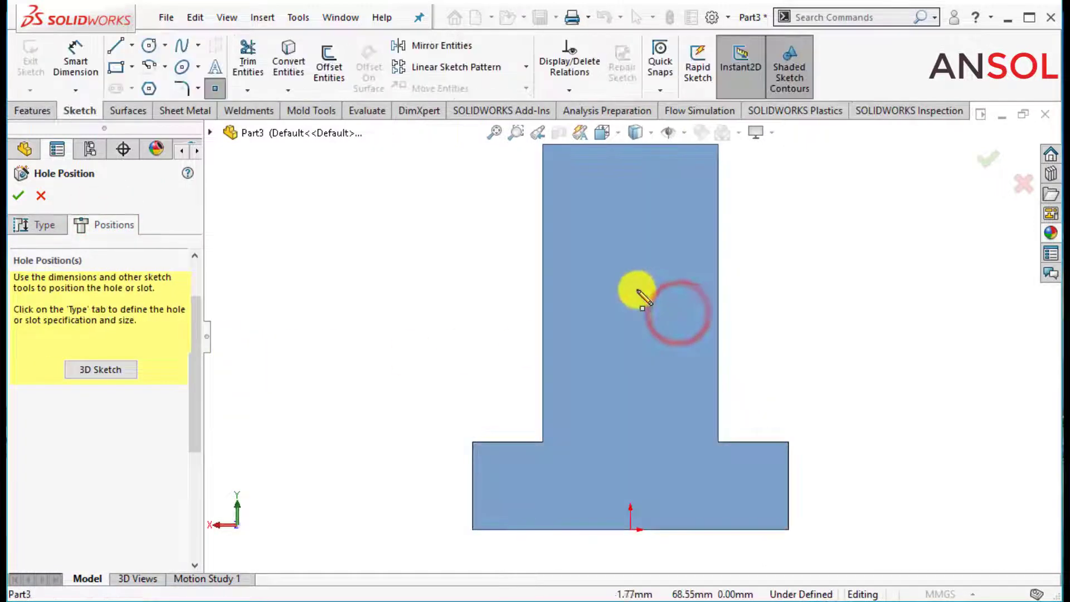
pyautogui.click(630, 213)
# Set the dowel hole size to Ø20.0
pyautogui.click(34, 226)
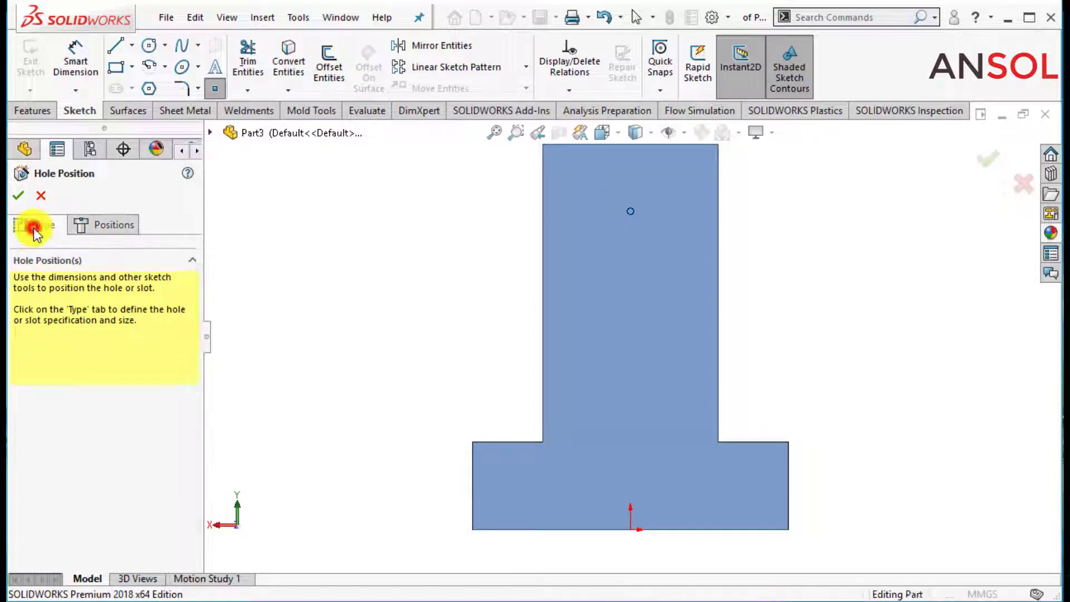
pyautogui.moveTo(193, 418); pyautogui.dragTo(189, 501)
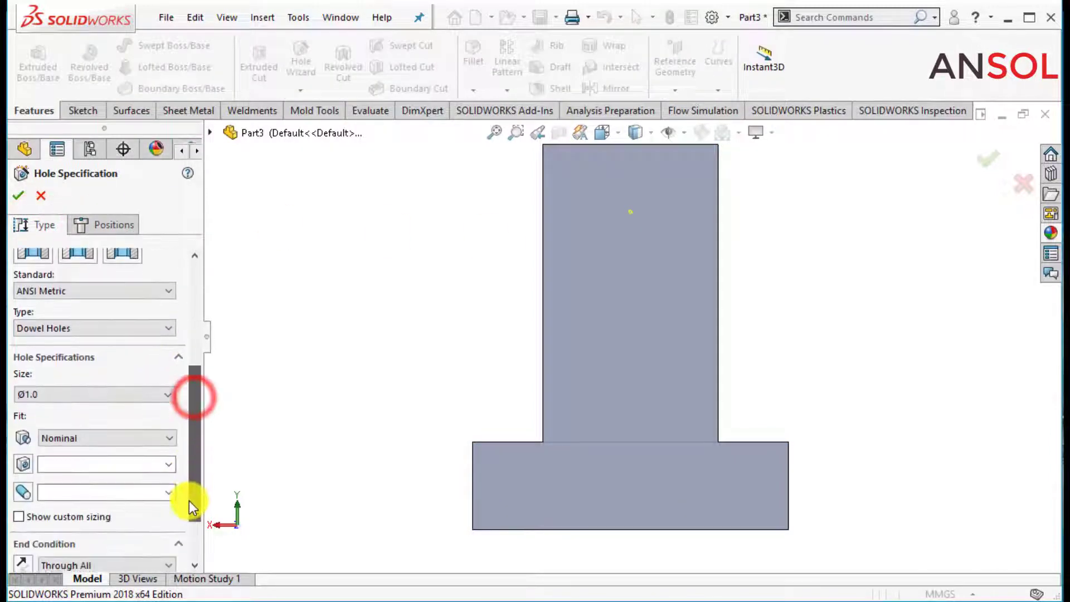
pyautogui.click(112, 396)
pyautogui.scroll(-1, 64, 500)
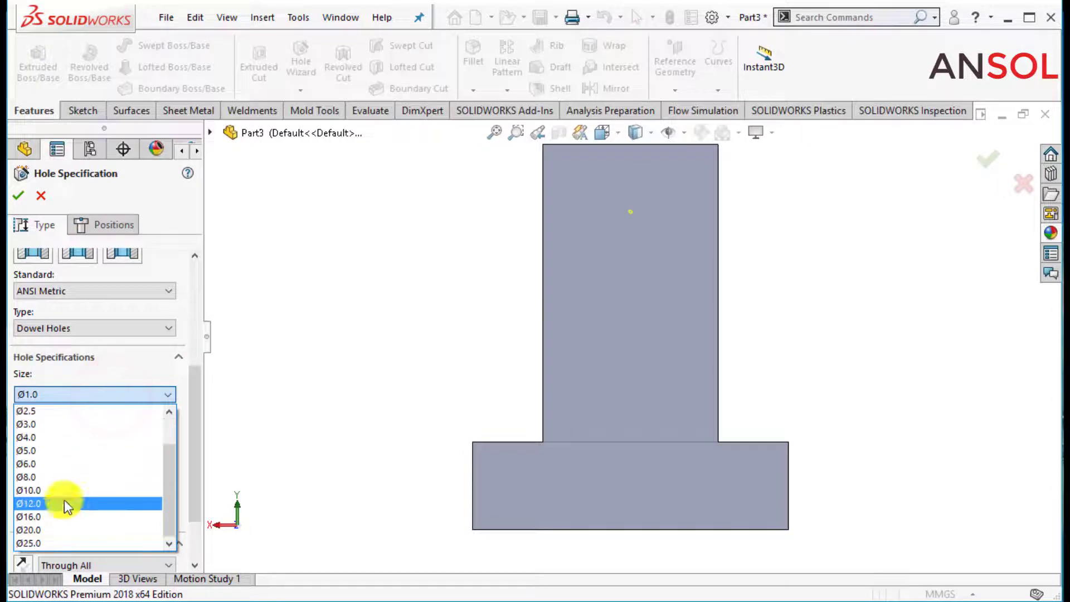
pyautogui.click(49, 528)
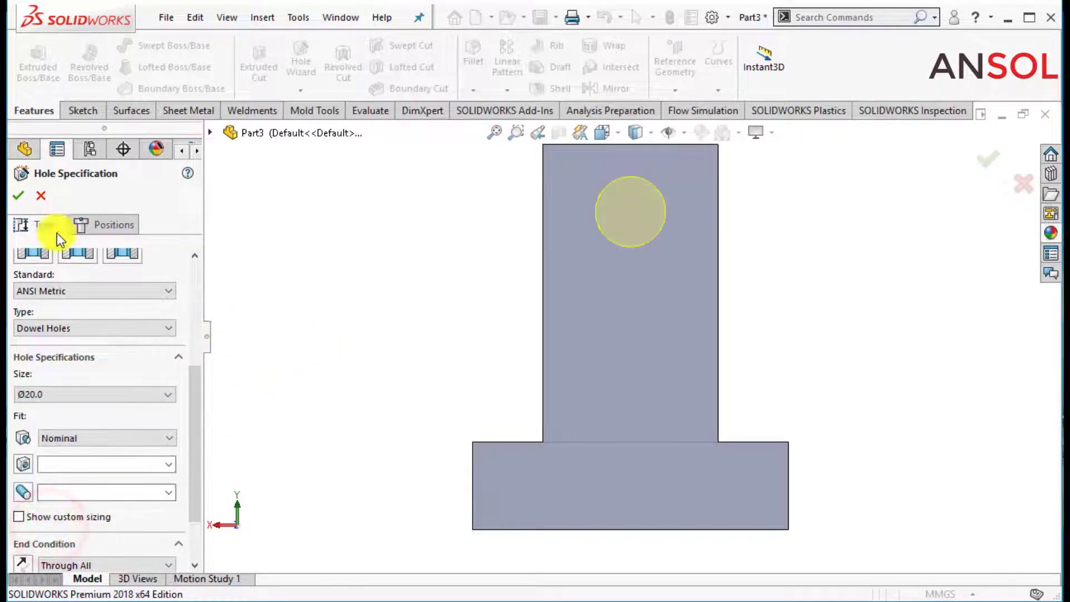
pyautogui.click(98, 223)
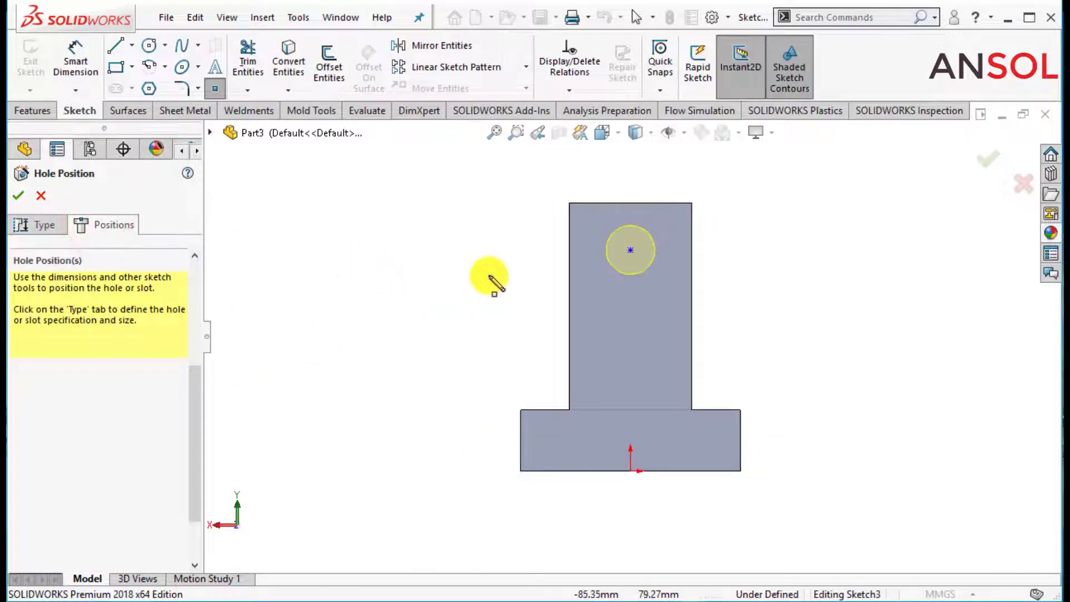
# Dimension the hole point 25 mm from the right edge and 90 mm from the bottom edge
pyautogui.click(78, 54)
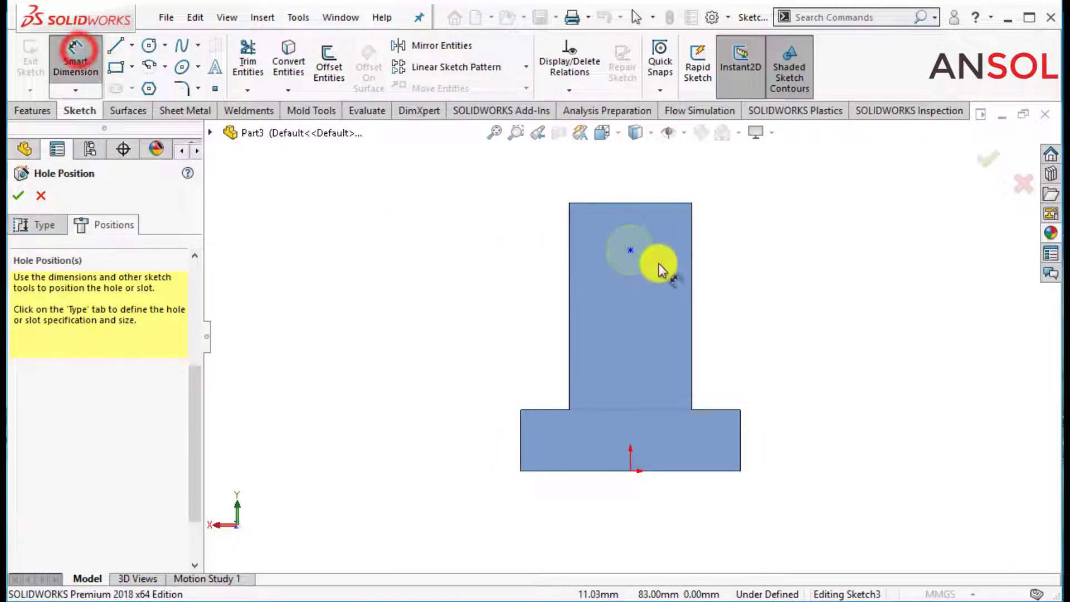
pyautogui.click(630, 251)
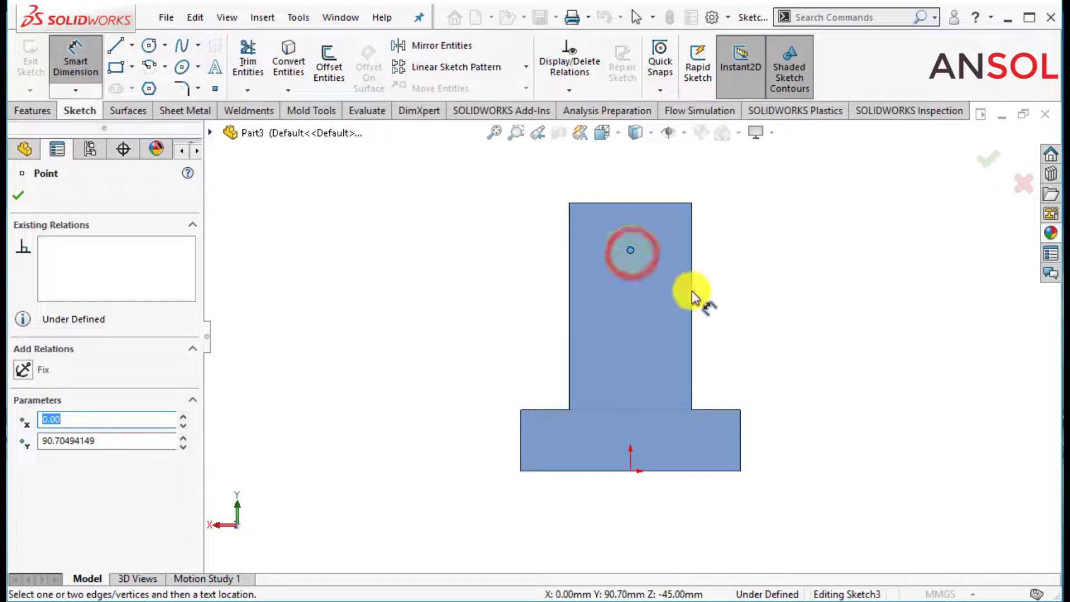
pyautogui.click(691, 305)
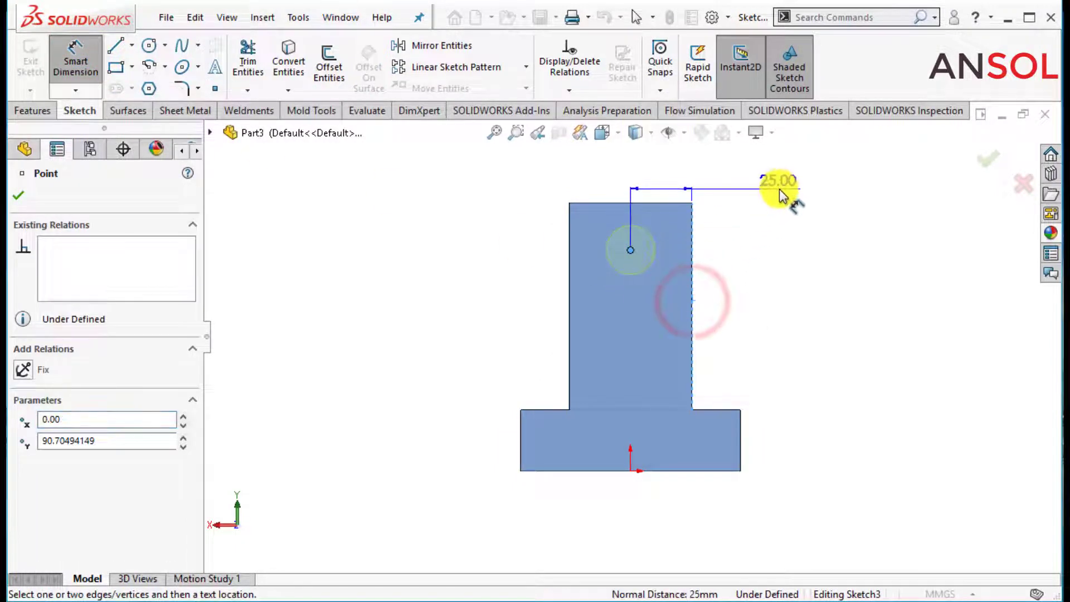
pyautogui.click(777, 186)
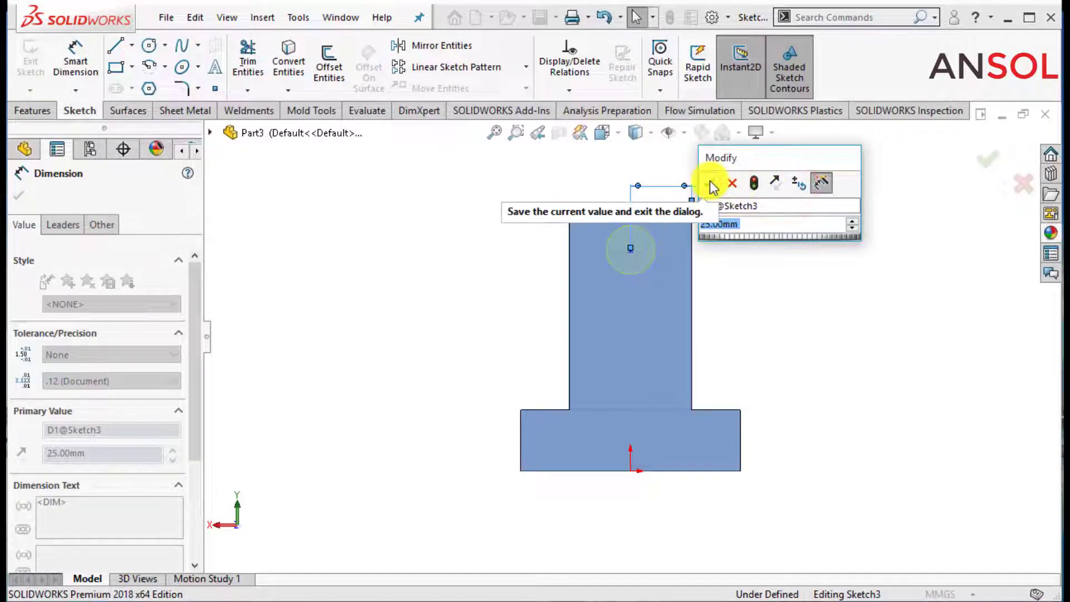
pyautogui.click(711, 185)
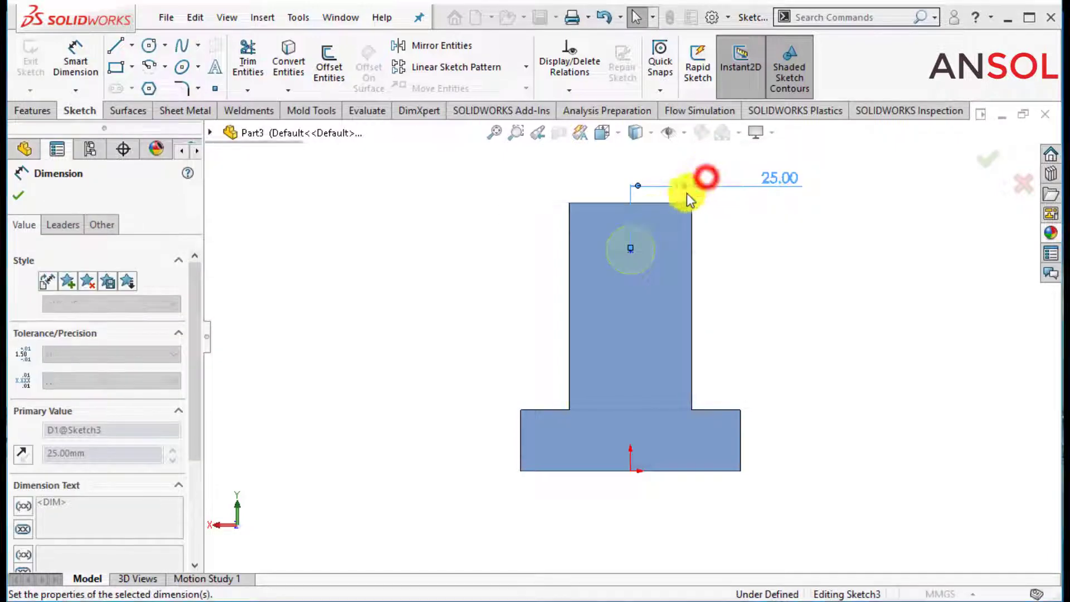
pyautogui.click(630, 254)
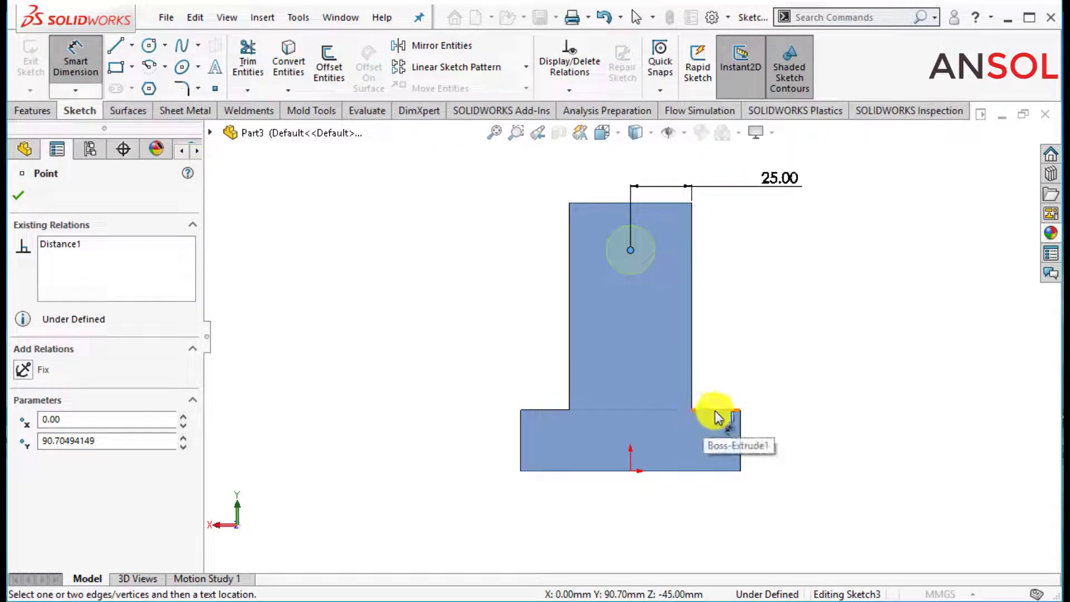
pyautogui.click(685, 471)
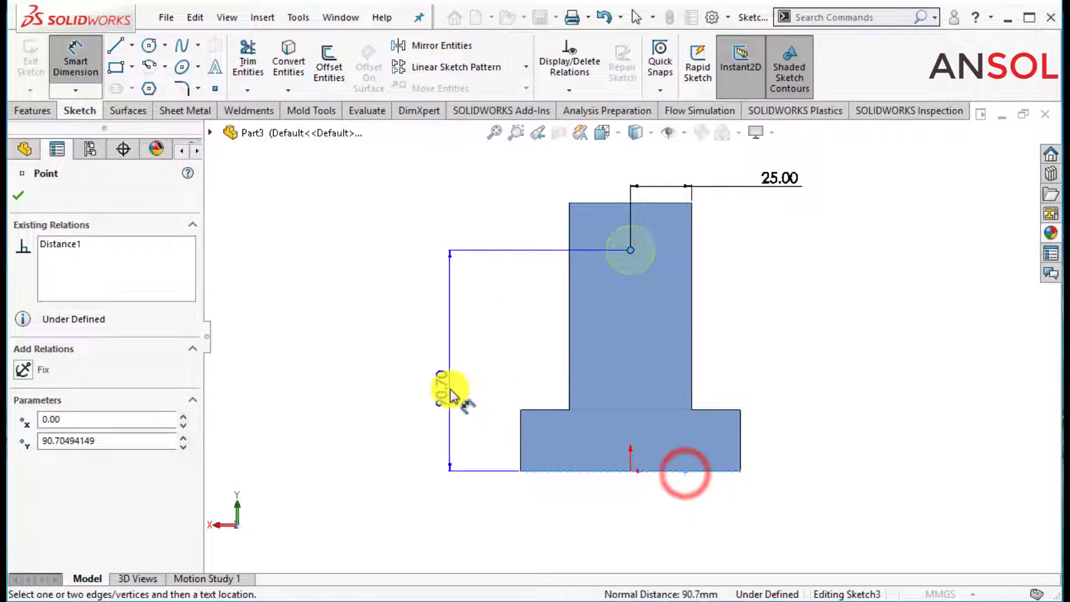
pyautogui.click(450, 390)
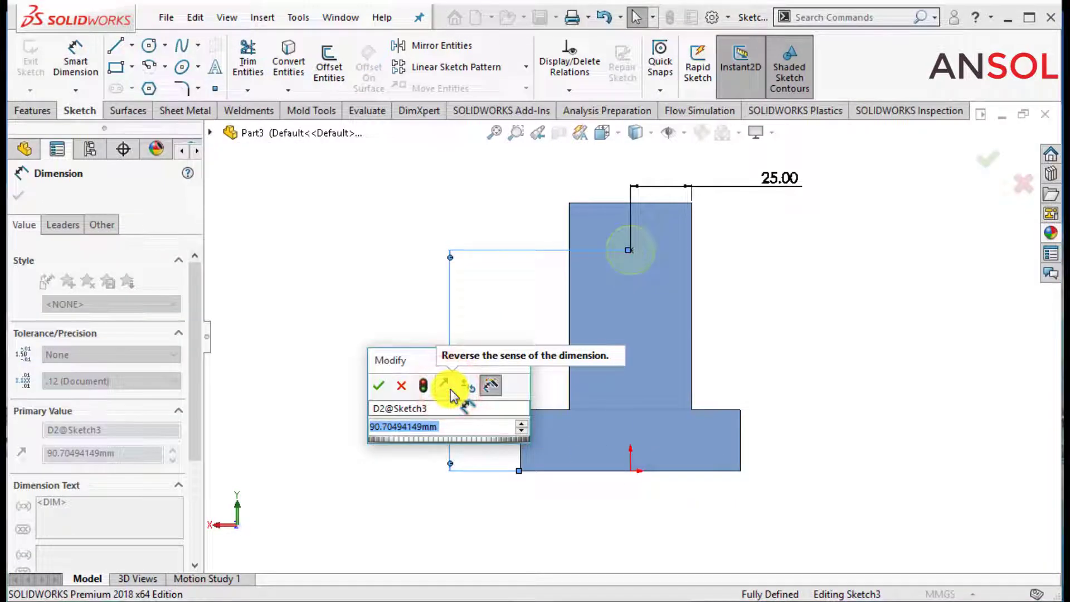
pyautogui.write('90')
pyautogui.press('Return')
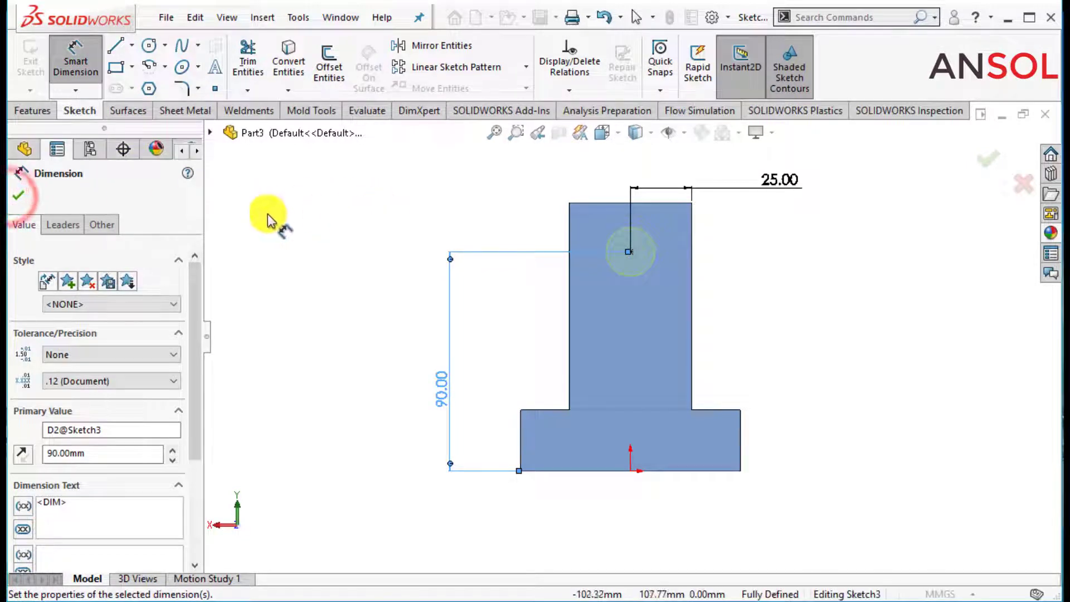
pyautogui.click(18, 195)
# Review the hole type settings, accept Dowel Hole1, and orbit to inspect it through both arms
pyautogui.moveTo(367, 212); pyautogui.dragTo(407, 232, button='middle')
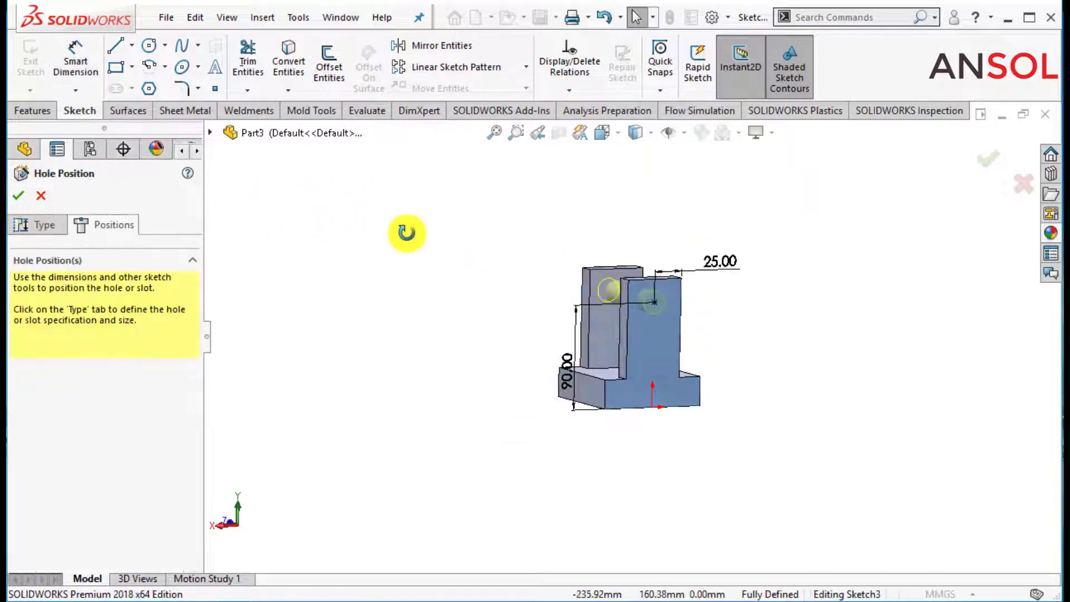
pyautogui.click(42, 224)
pyautogui.moveTo(321, 386)
pyautogui.mouseDown(button='middle')
pyautogui.moveTo(499, 366)
pyautogui.moveTo(504, 401)
pyautogui.mouseUp(button='middle')
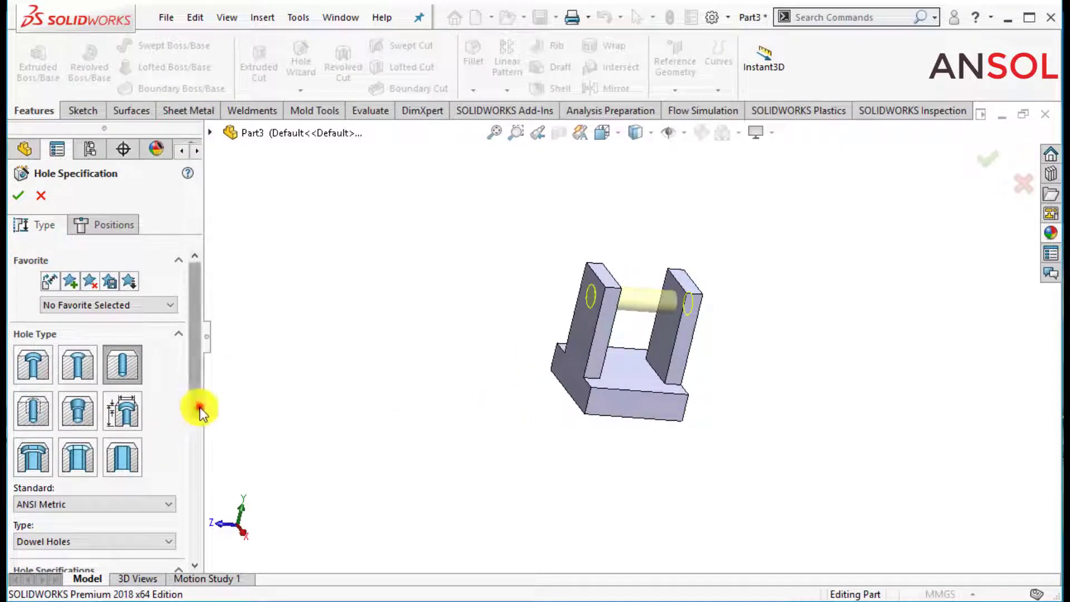
pyautogui.moveTo(200, 407); pyautogui.dragTo(201, 545)
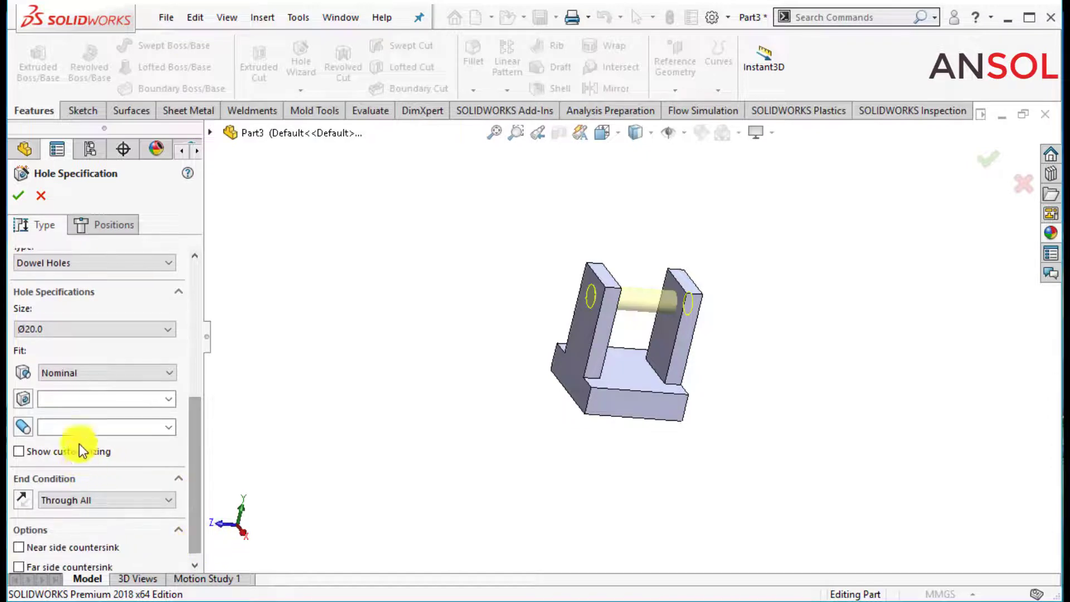
pyautogui.click(16, 195)
pyautogui.moveTo(695, 381); pyautogui.dragTo(580, 267, button='middle')
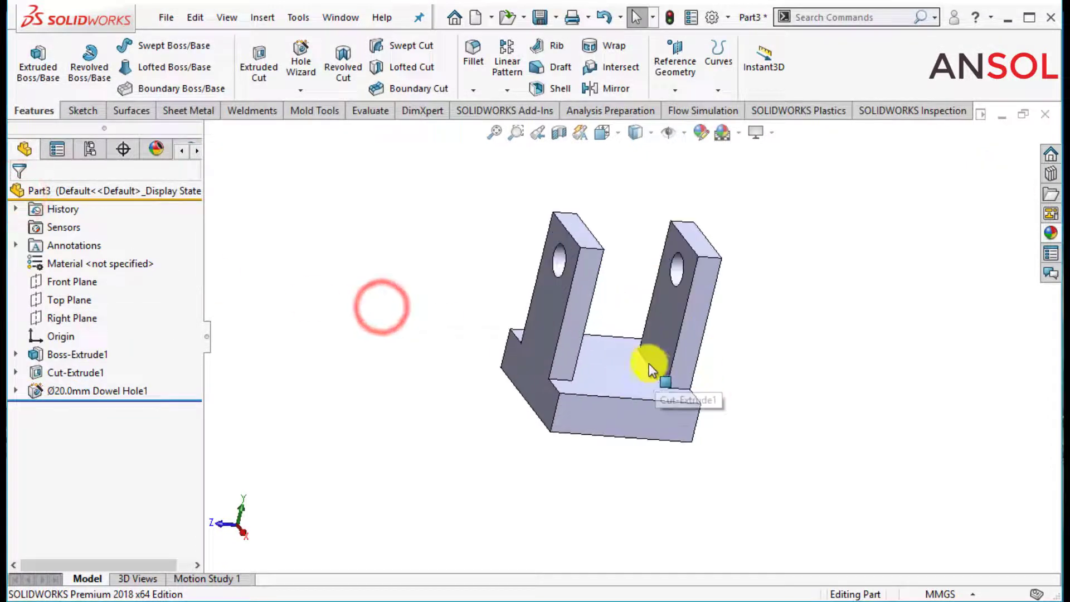
pyautogui.scroll(-3, 477, 293)
pyautogui.moveTo(476, 294)
pyautogui.mouseDown(button='middle')
pyautogui.moveTo(554, 270)
pyautogui.moveTo(782, 299)
pyautogui.moveTo(723, 312)
pyautogui.mouseUp(button='middle')
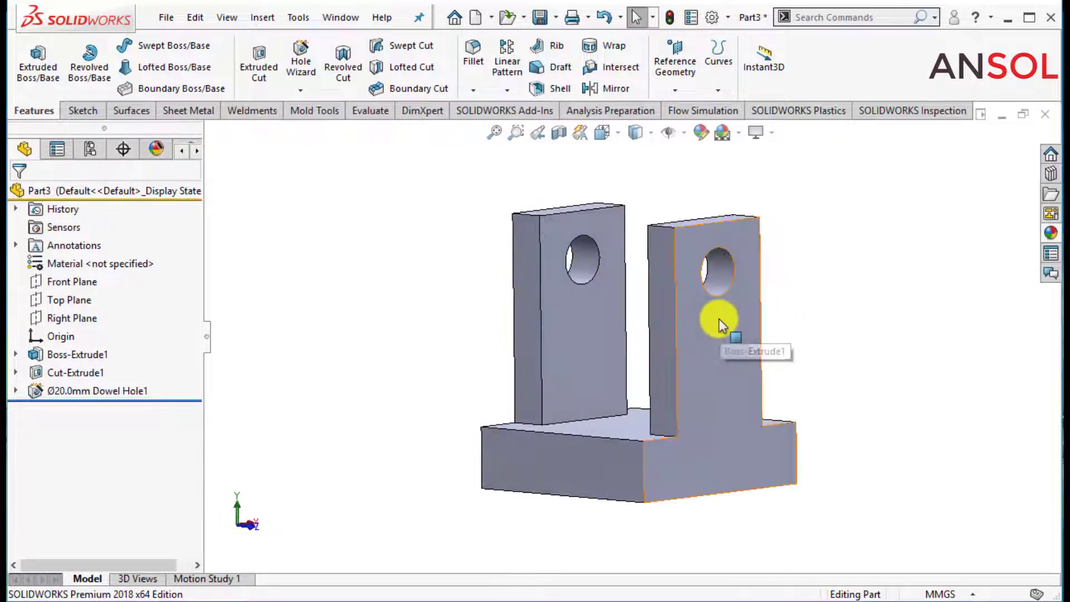
# Sketch a 20 mm diameter circle at the origin on the Front Plane
pyautogui.click(46, 281)
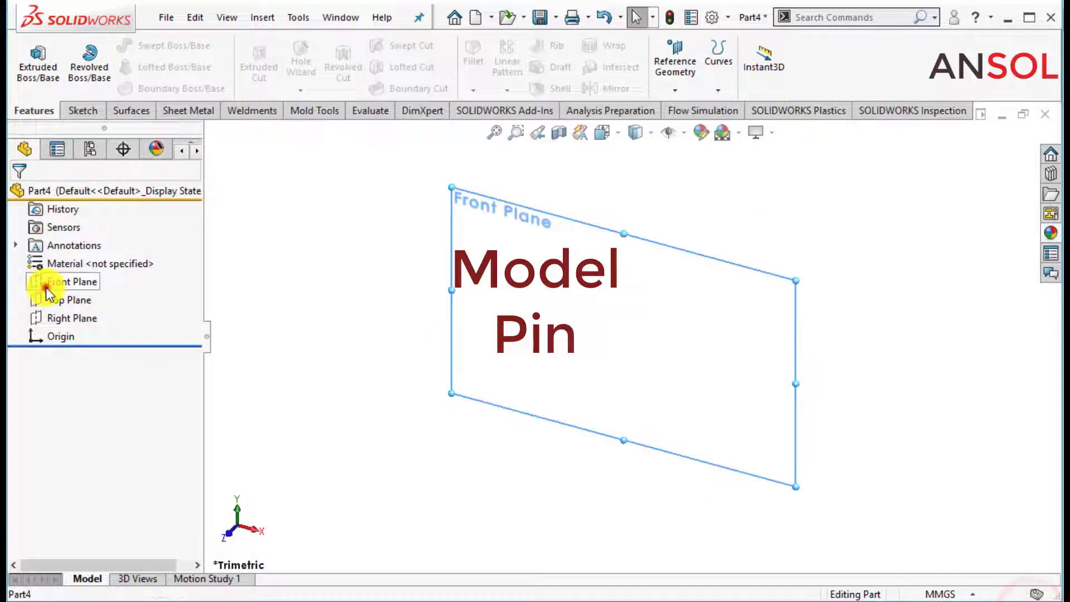
pyautogui.click(59, 261)
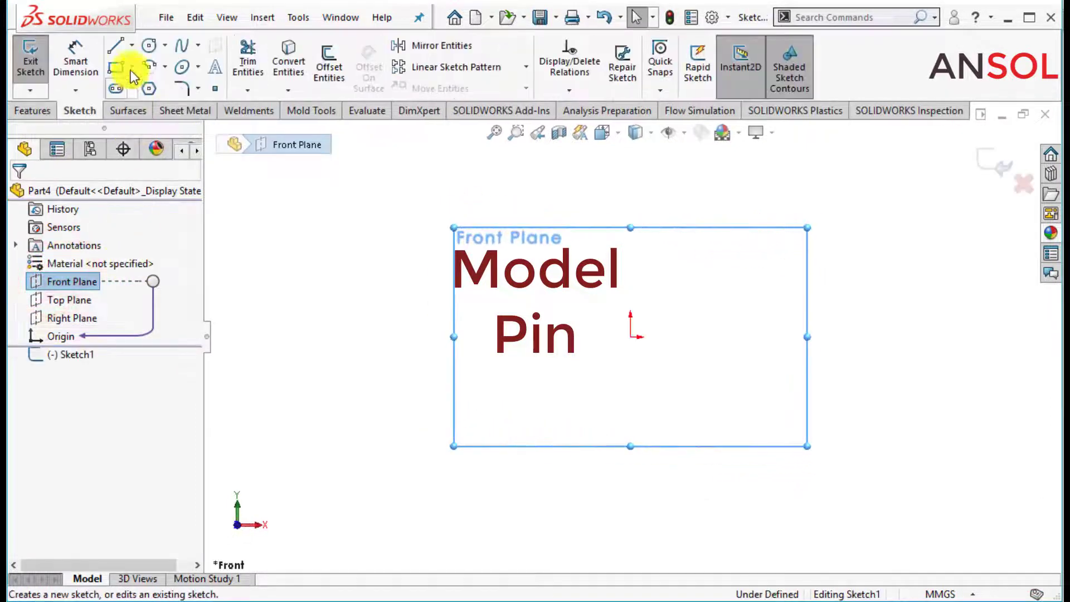
pyautogui.click(149, 46)
pyautogui.click(630, 336)
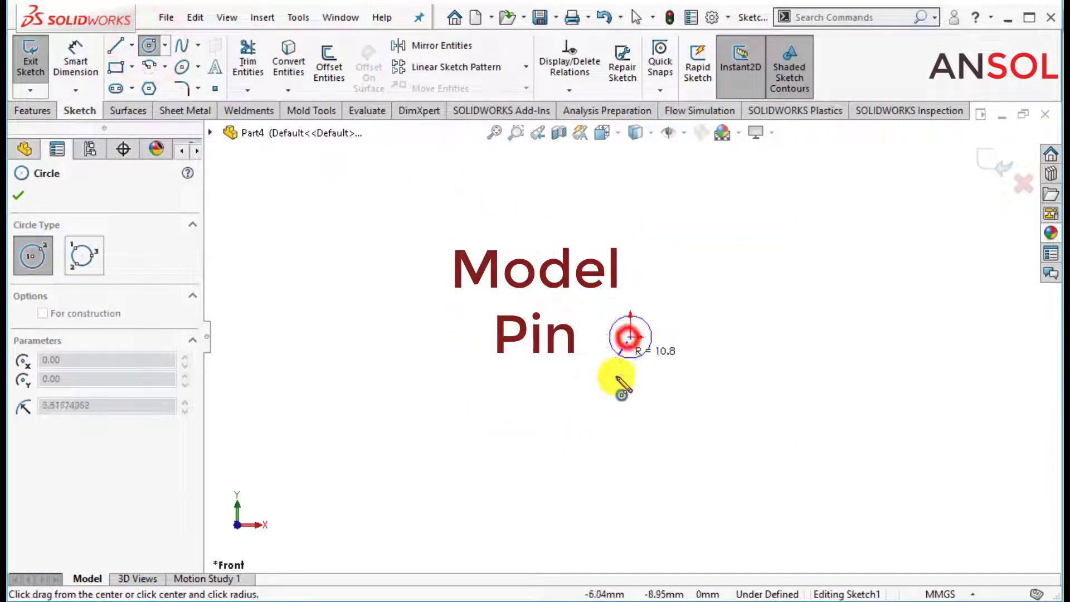
pyautogui.click(615, 381)
pyautogui.click(77, 49)
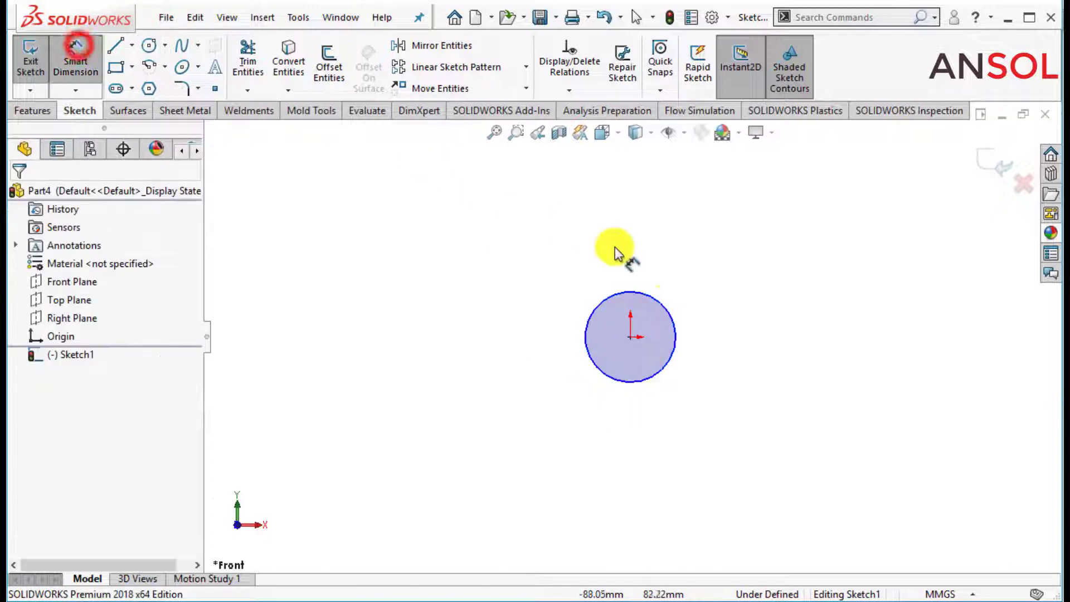
pyautogui.click(675, 308)
pyautogui.click(721, 275)
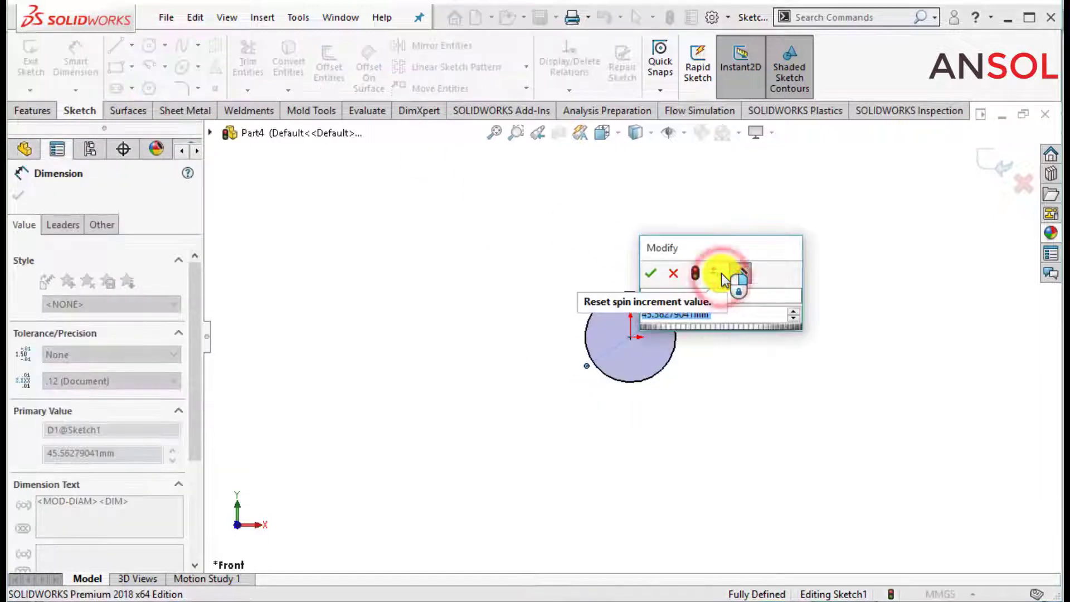
pyautogui.write('20')
pyautogui.press('Return')
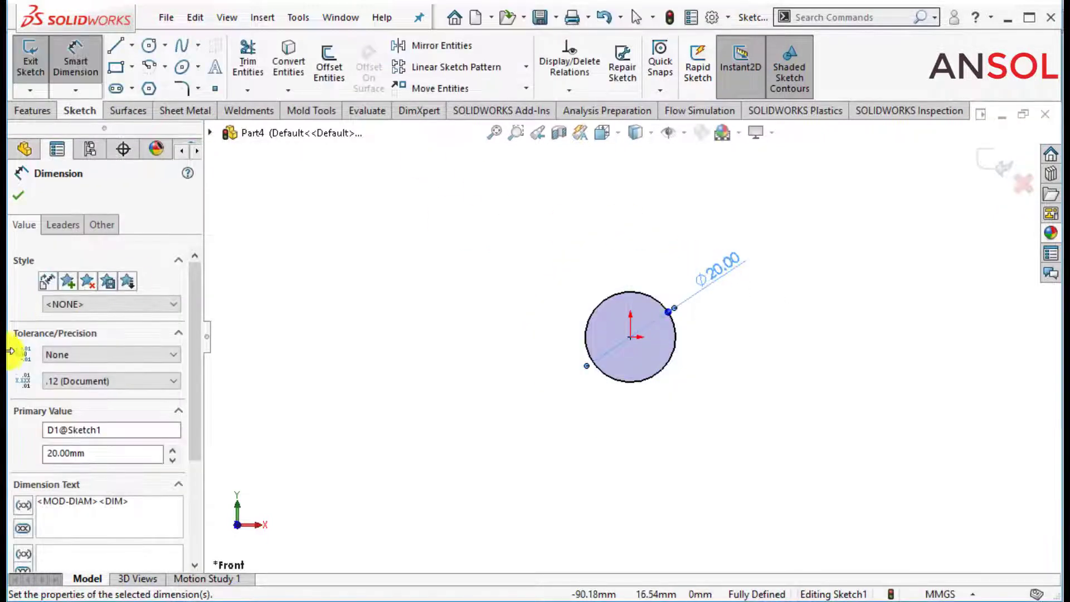
pyautogui.click(18, 202)
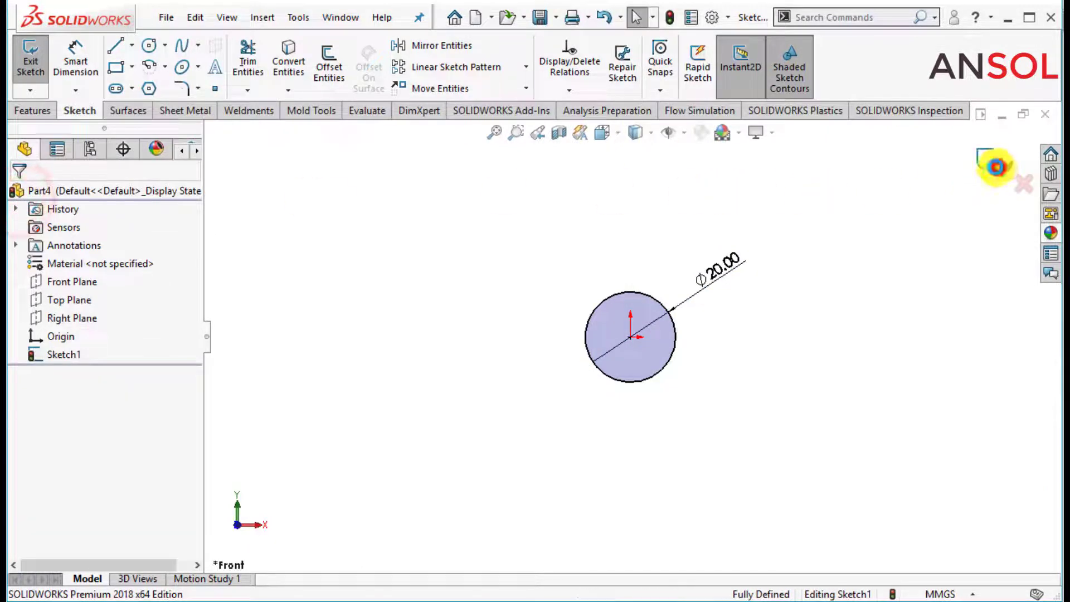
# Extrude the circle Mid Plane 30 mm into the pin cylinder
pyautogui.click(997, 166)
pyautogui.click(38, 58)
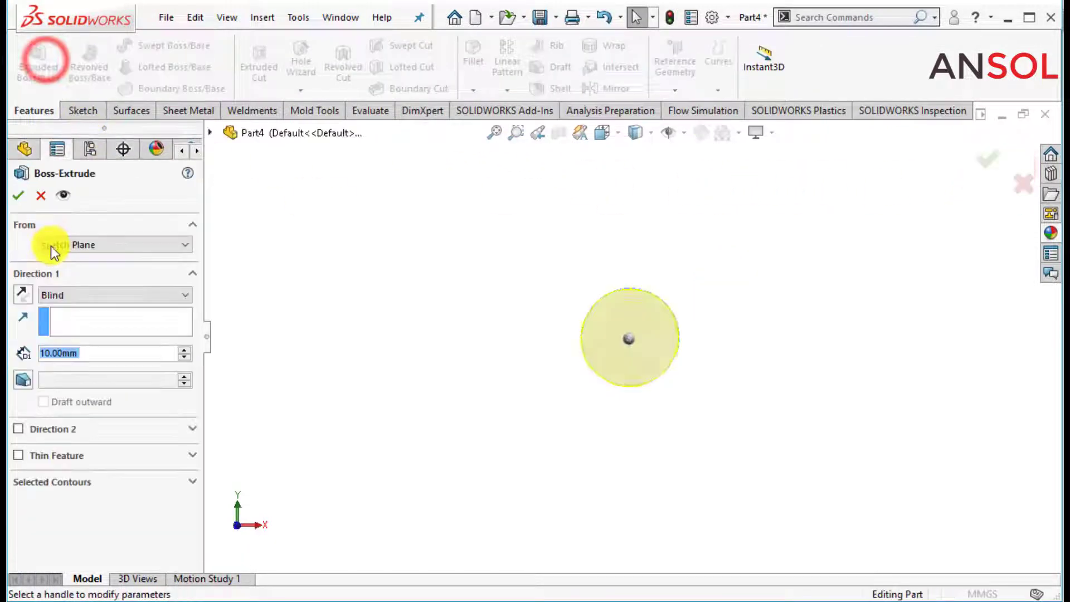
pyautogui.click(86, 295)
pyautogui.click(62, 362)
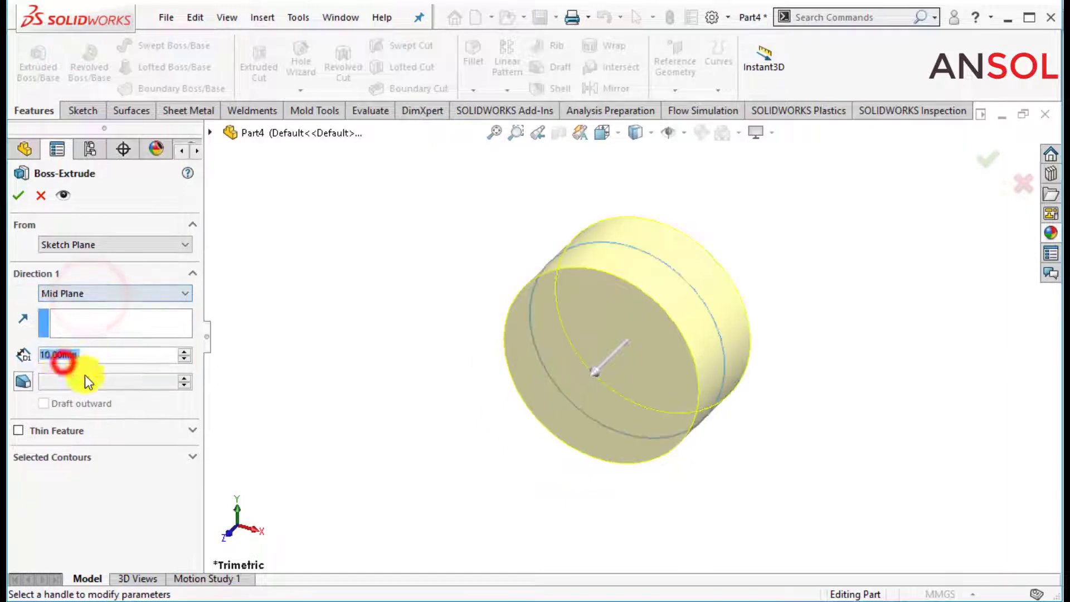
pyautogui.write('30')
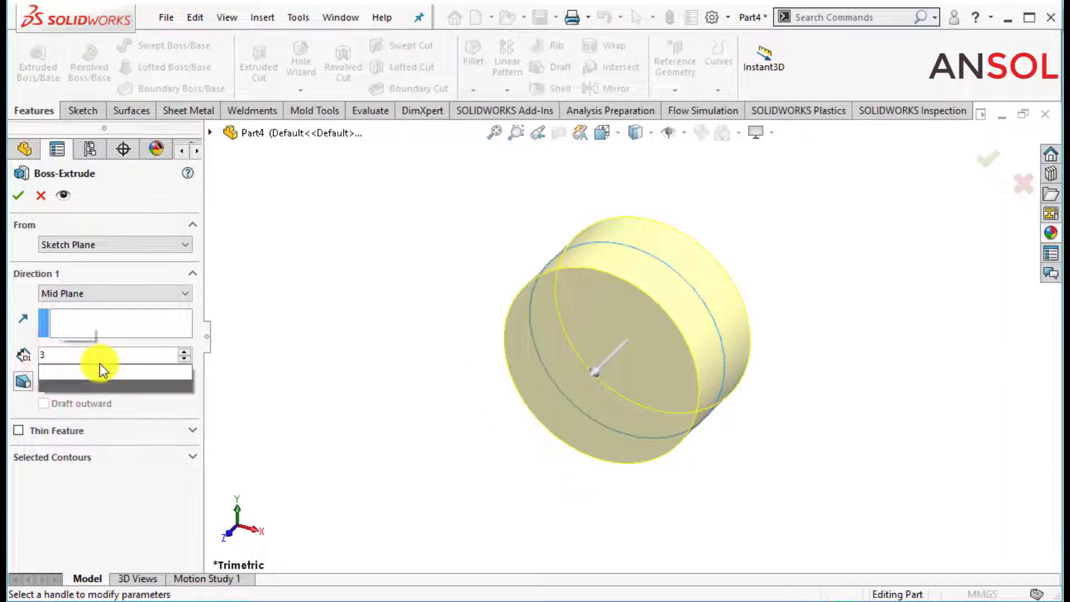
pyautogui.press('Return')
pyautogui.press('Return')
pyautogui.click(316, 252)
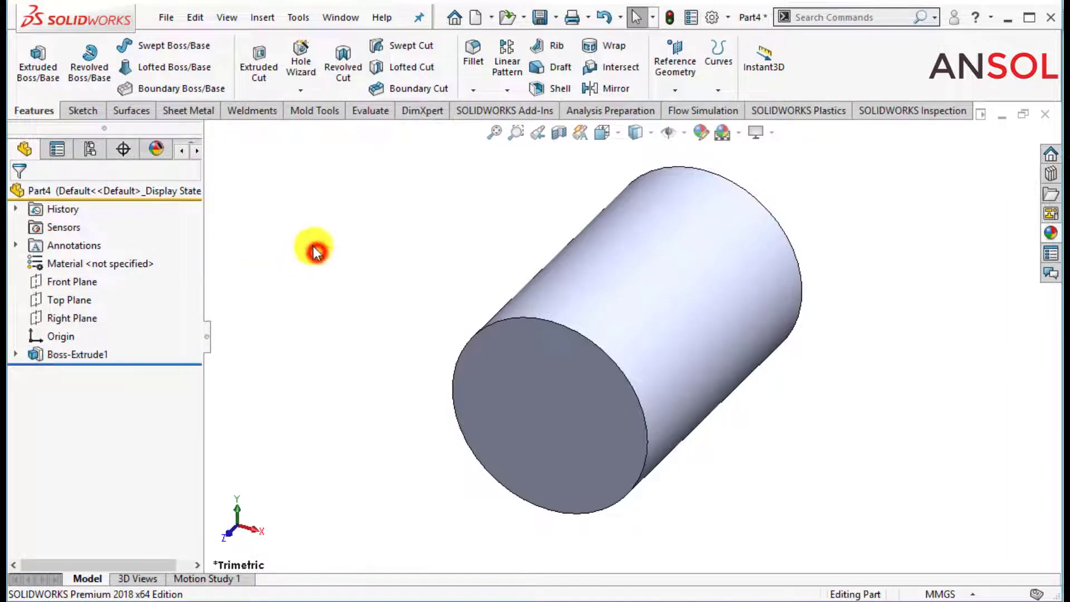
pyautogui.scroll(-1, 758, 329)
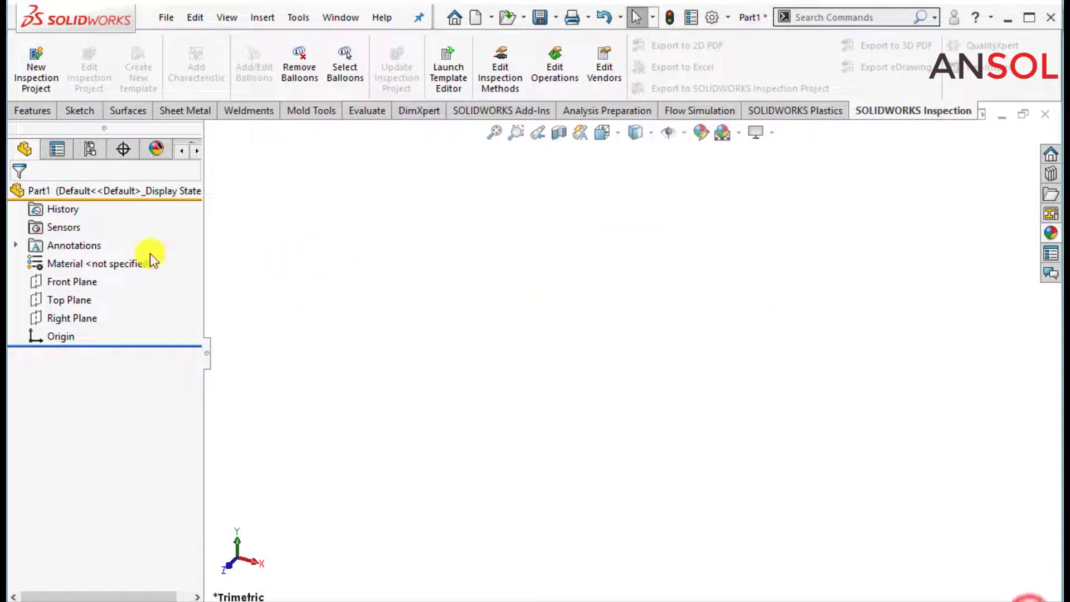
# Draw a center rectangle on the Front Plane centred on the origin
pyautogui.click(86, 282)
pyautogui.click(112, 258)
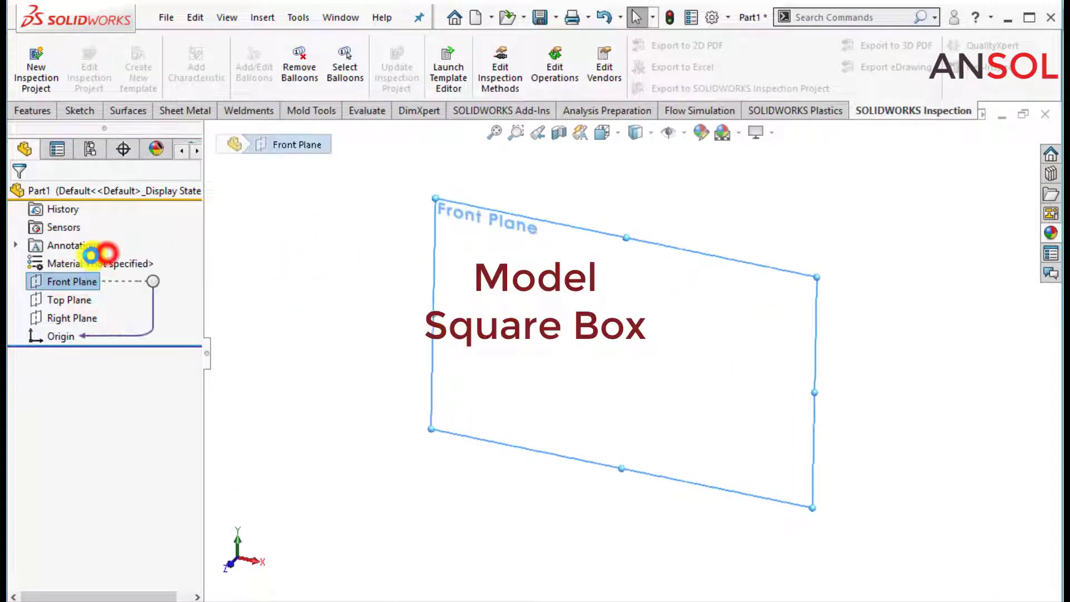
pyautogui.click(116, 67)
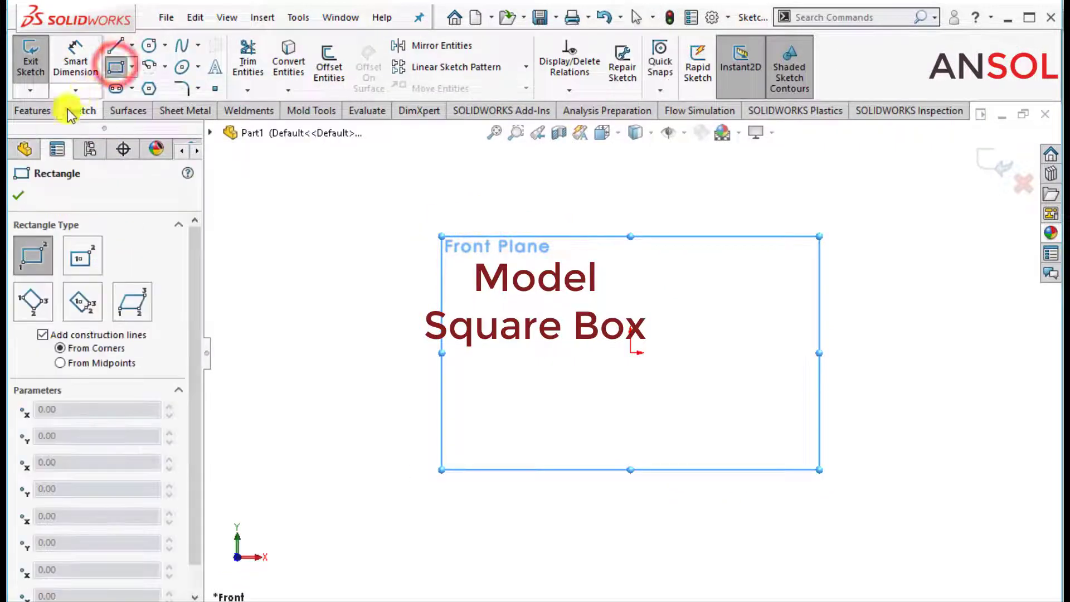
pyautogui.click(82, 255)
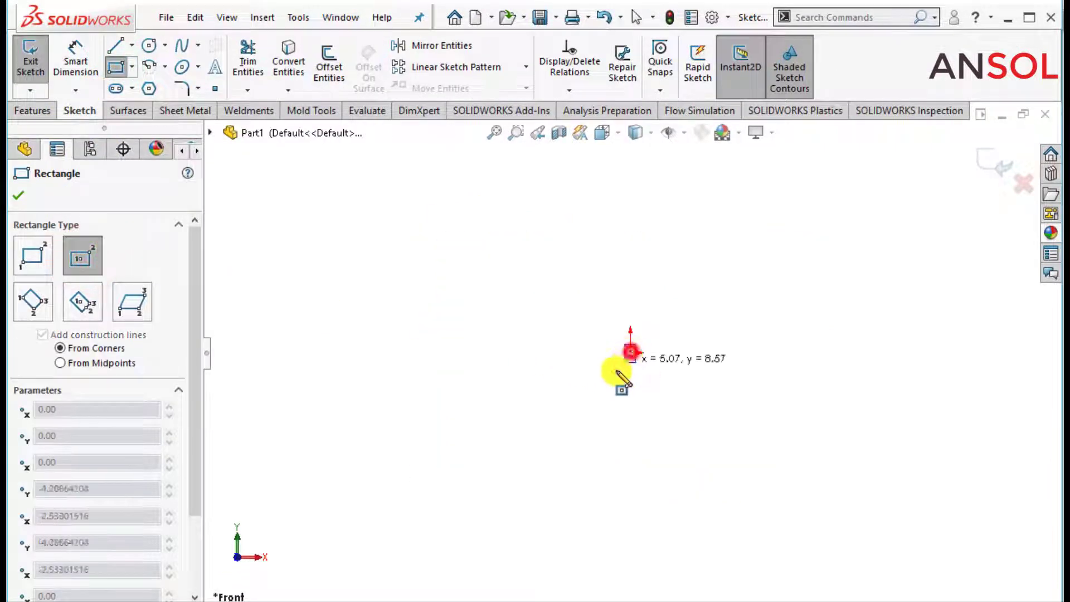
pyautogui.moveTo(630, 352); pyautogui.dragTo(523, 438)
pyautogui.press('Escape')
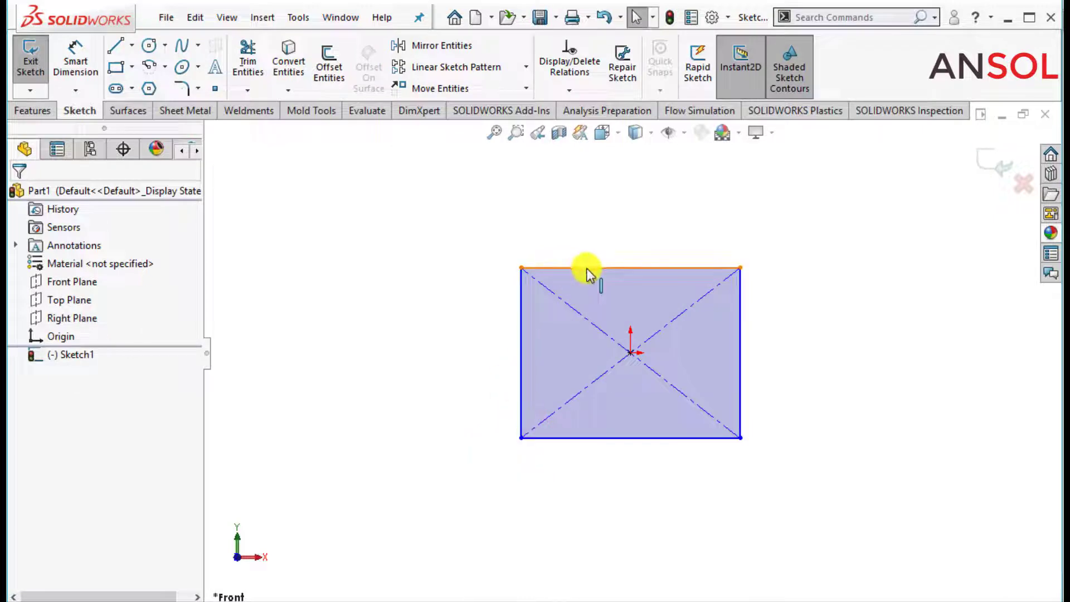
# Make the rectangle a 50 mm square with an Equal relation and a side dimension
pyautogui.click(586, 268)
pyautogui.keyDown('ctrl'); pyautogui.click(521, 373); pyautogui.keyUp('ctrl')
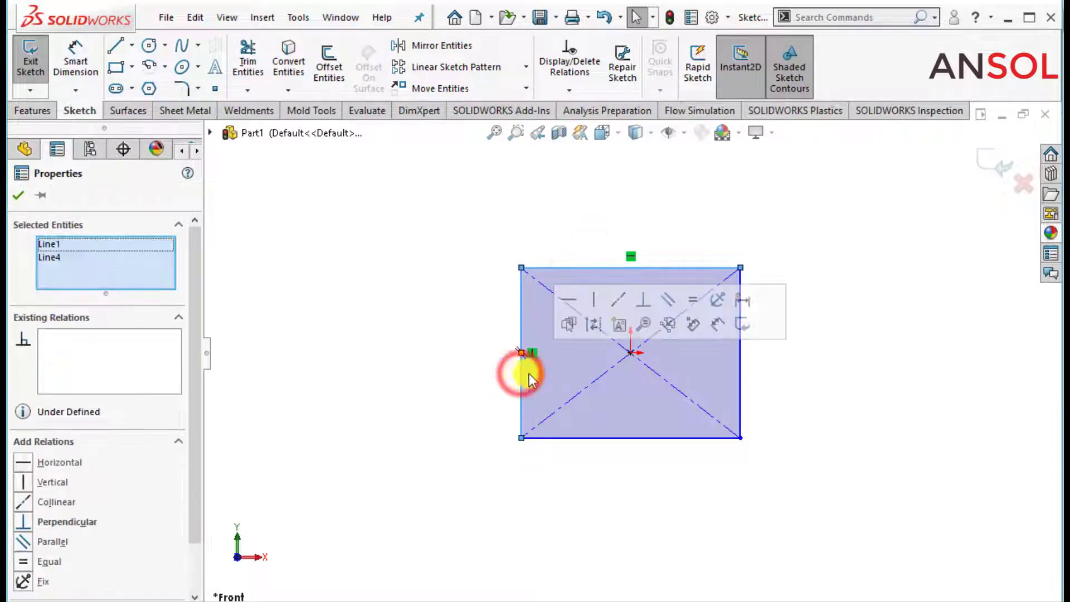
pyautogui.click(688, 300)
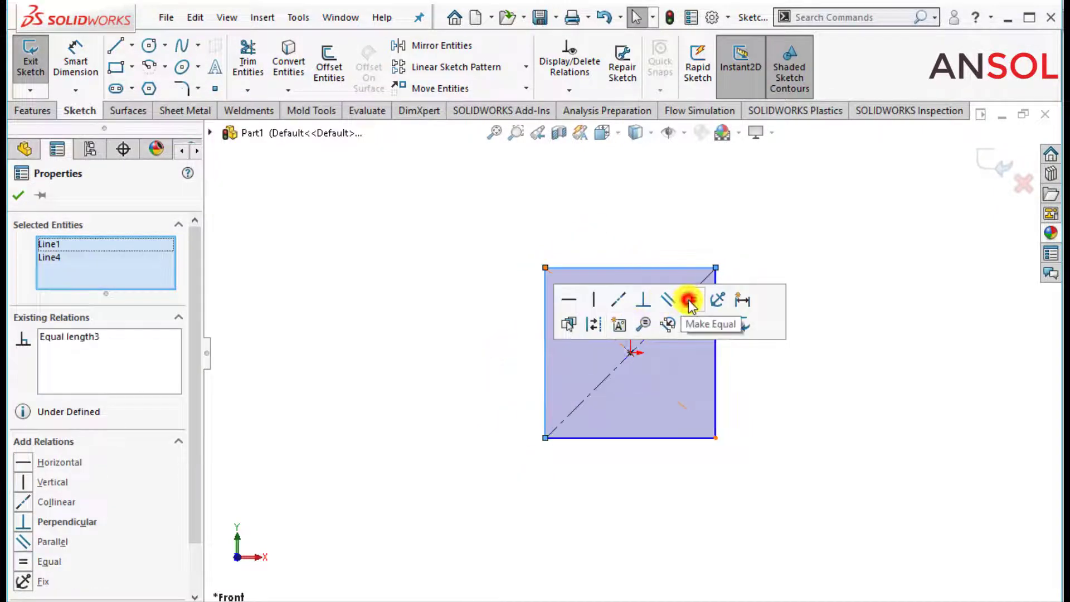
pyautogui.click(18, 195)
pyautogui.click(77, 55)
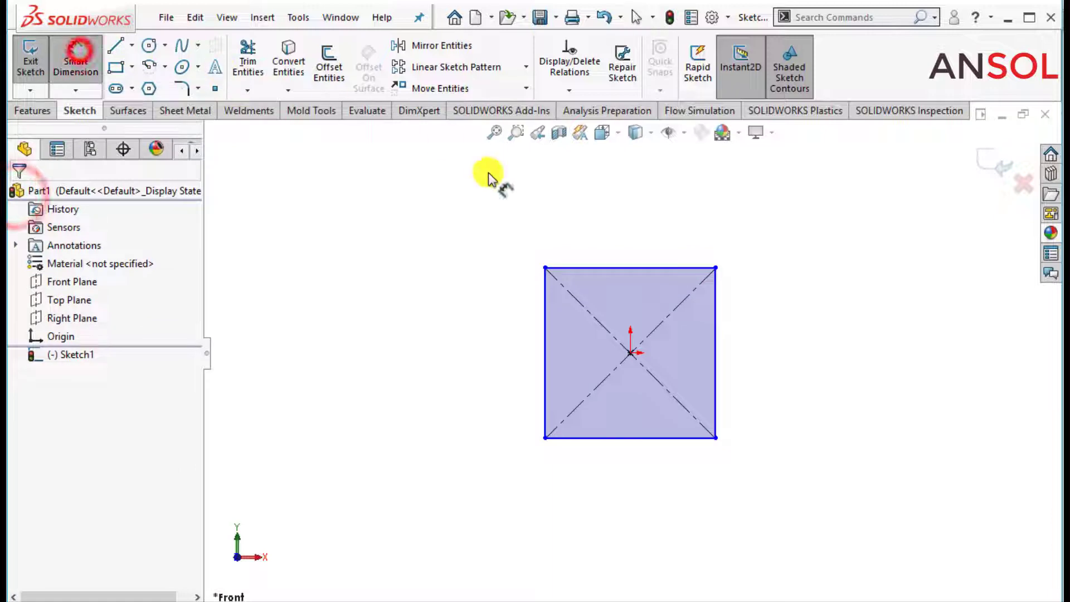
pyautogui.click(555, 252)
pyautogui.click(473, 220)
pyautogui.write('50')
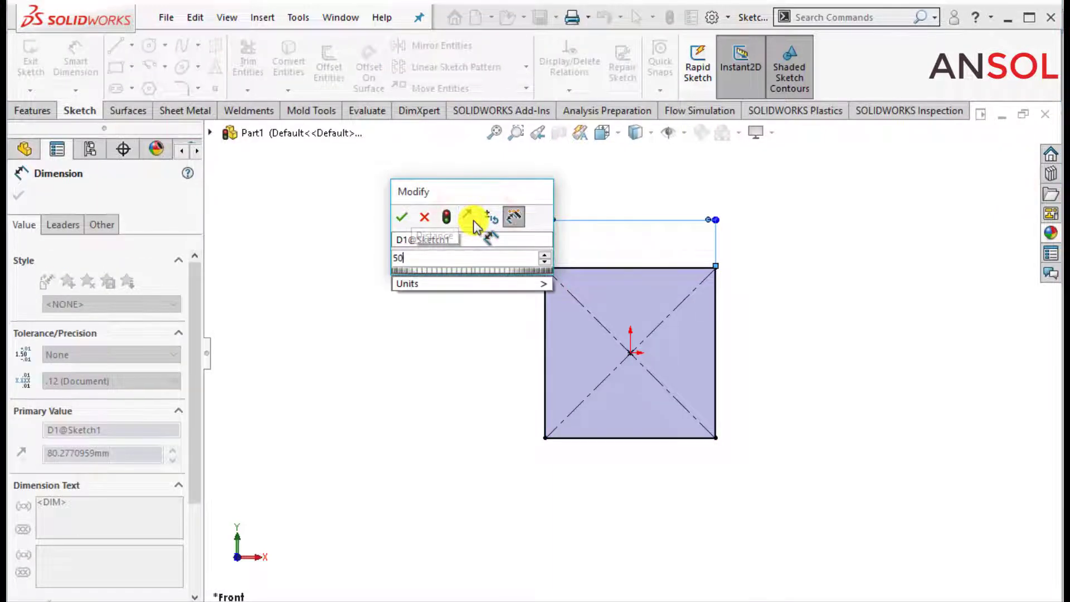
pyautogui.press('Return')
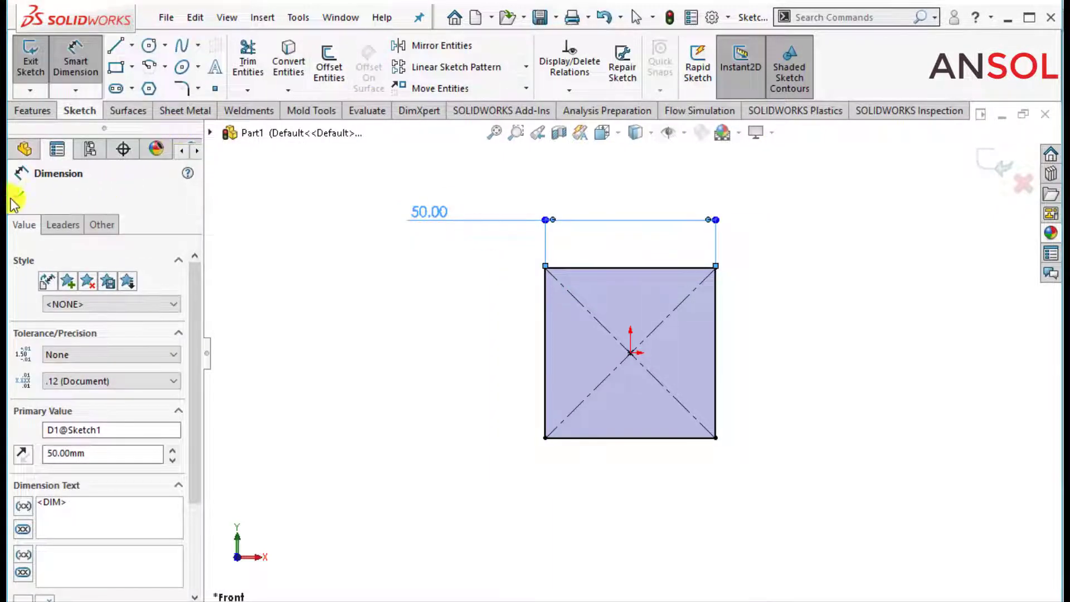
pyautogui.click(18, 197)
# Extrude the square Mid Plane 50 mm into a cube
pyautogui.click(1003, 162)
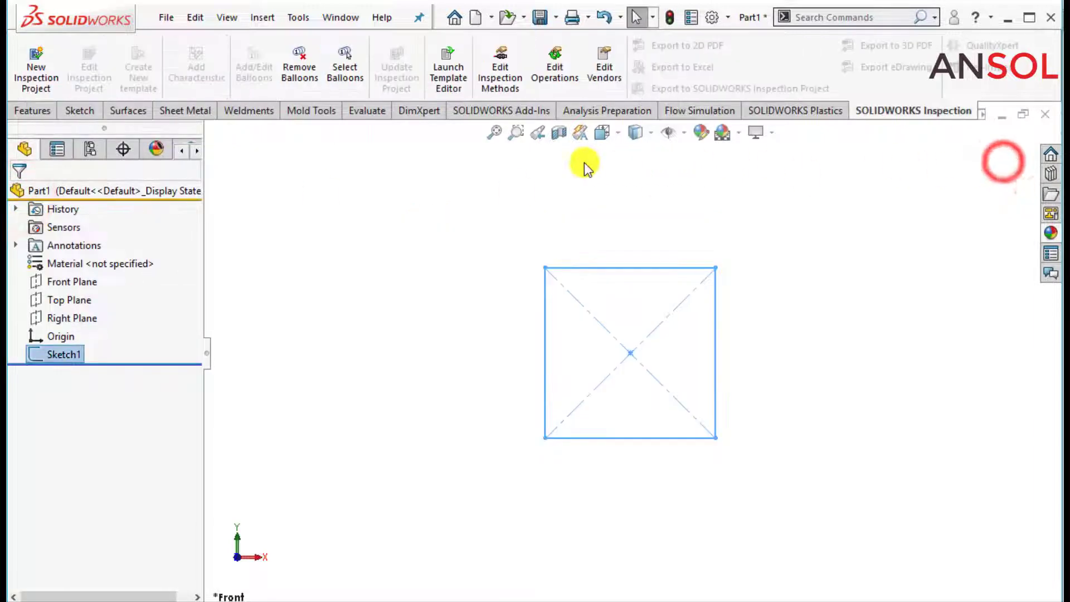
pyautogui.click(45, 113)
pyautogui.click(37, 61)
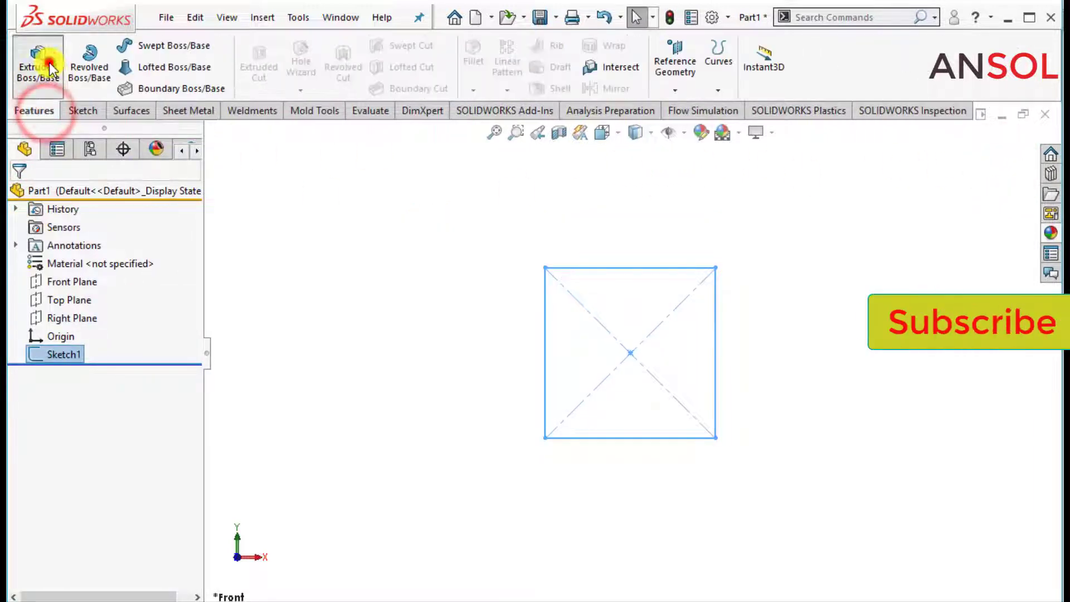
pyautogui.click(113, 301)
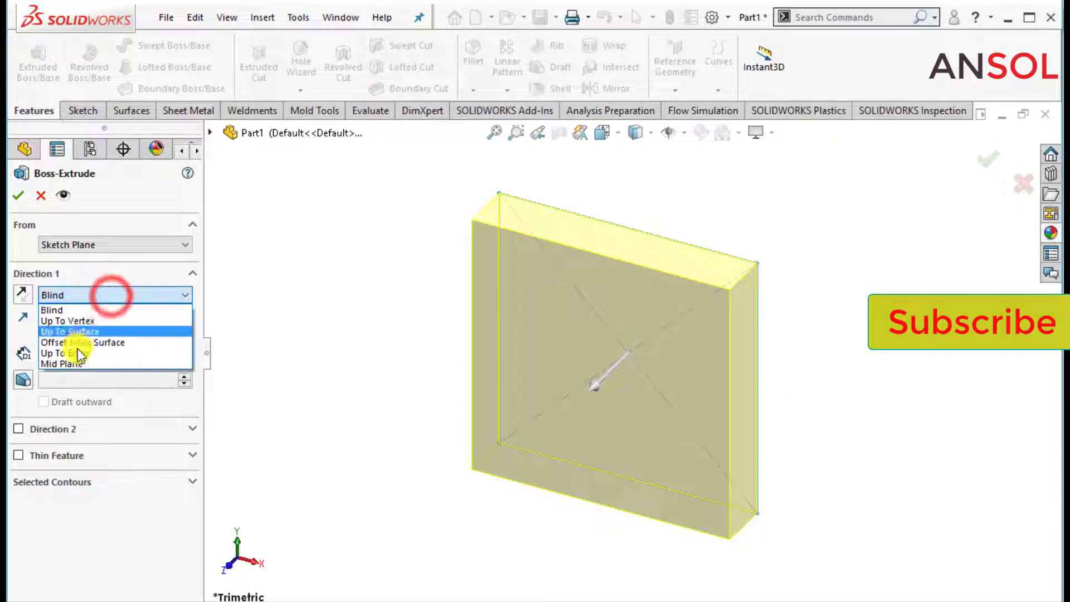
pyautogui.click(72, 363)
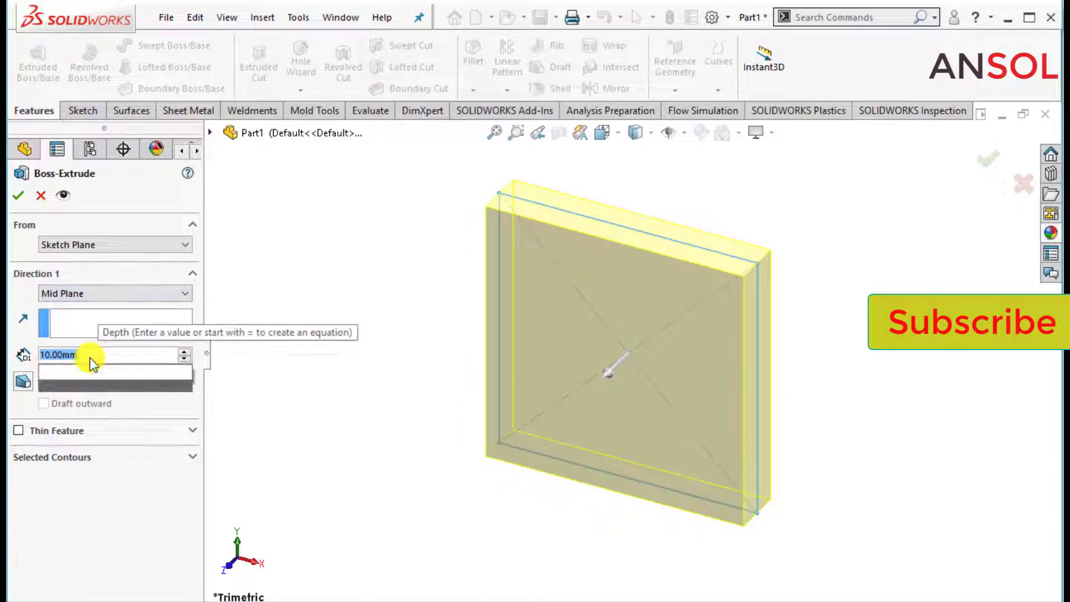
pyautogui.write('50')
pyautogui.press('Return')
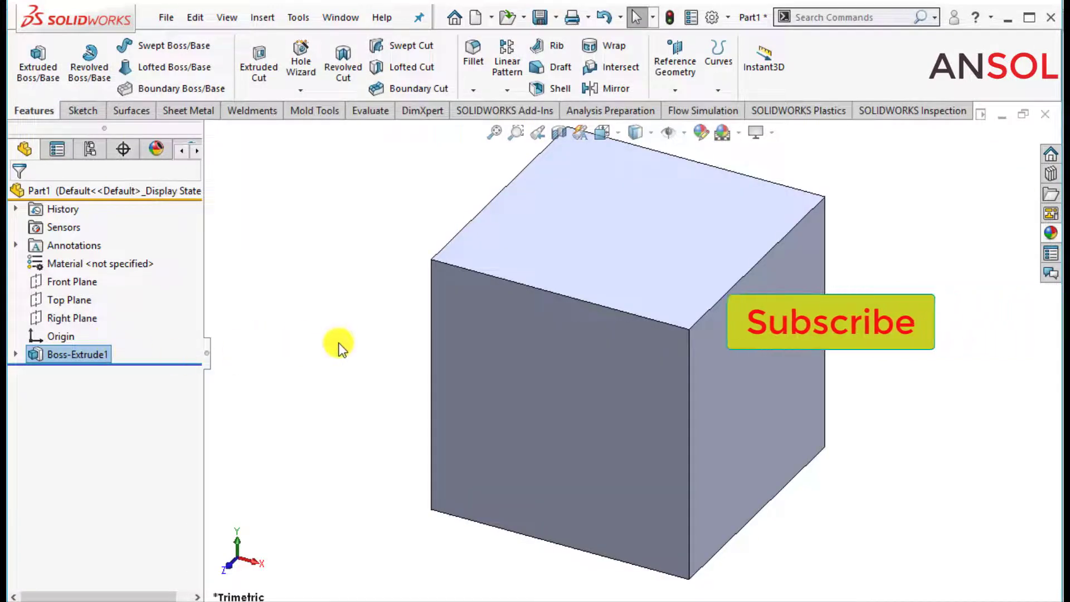
pyautogui.click(335, 341)
# Sketch a 20 mm diameter circle centred on the cube's front face
pyautogui.press('z')
pyautogui.click(592, 427)
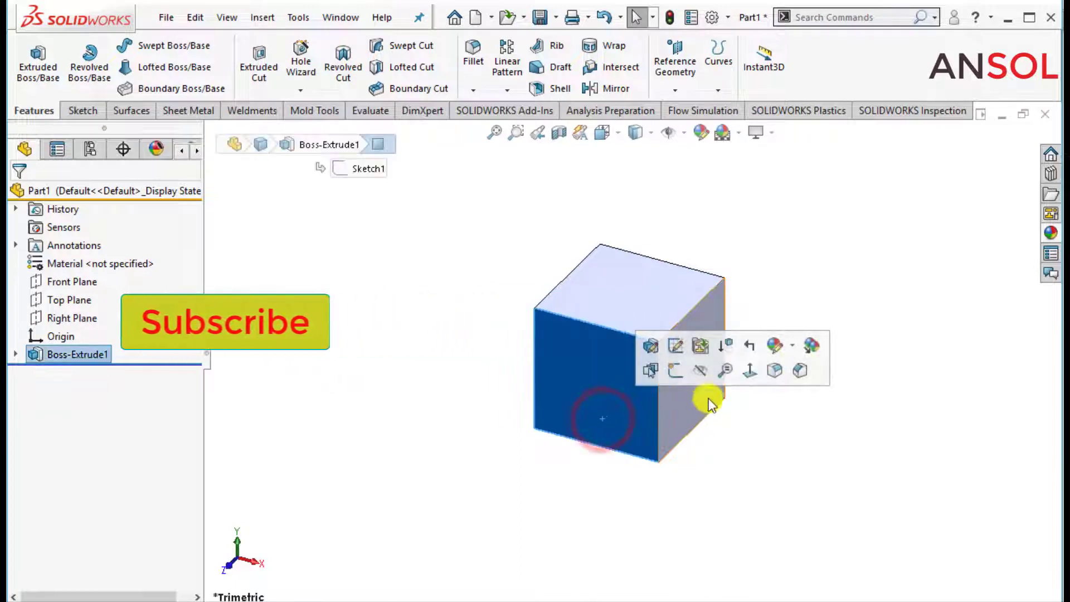
pyautogui.click(752, 377)
pyautogui.press('z')
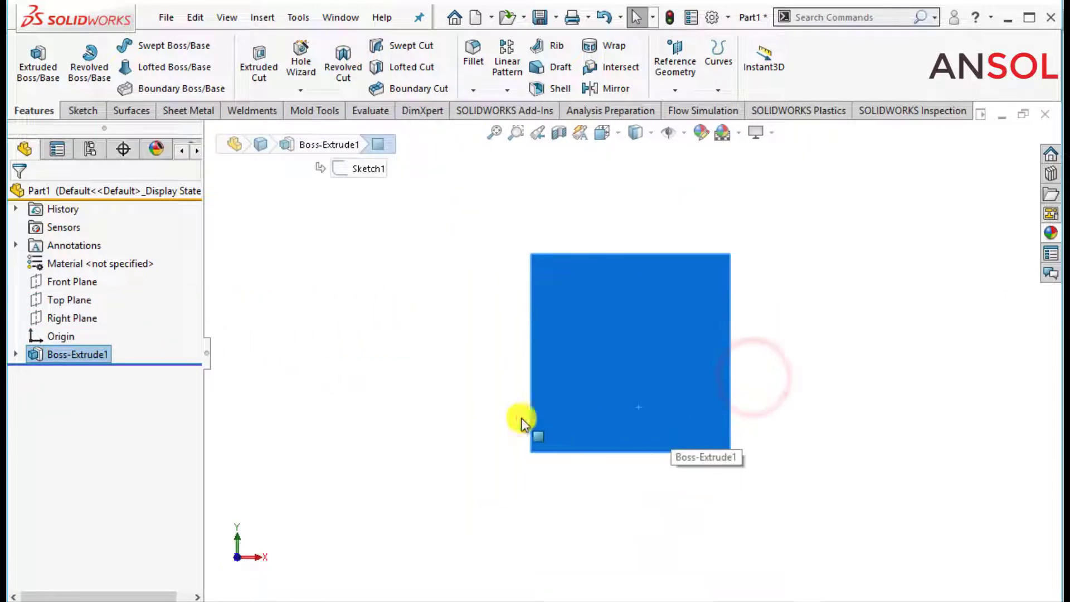
pyautogui.click(406, 416)
pyautogui.click(589, 375)
pyautogui.click(661, 327)
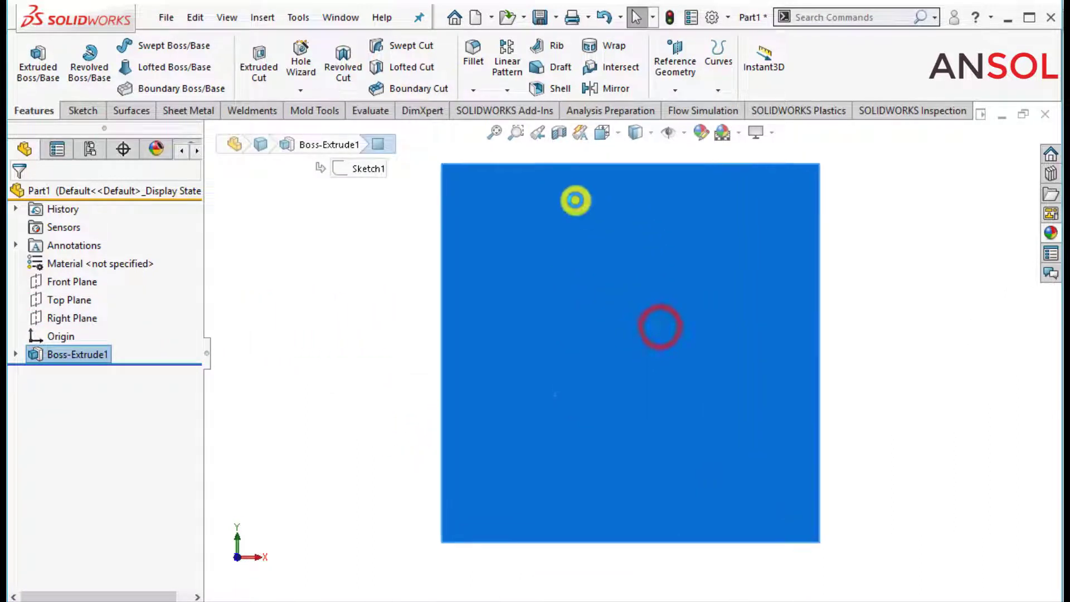
pyautogui.click(158, 45)
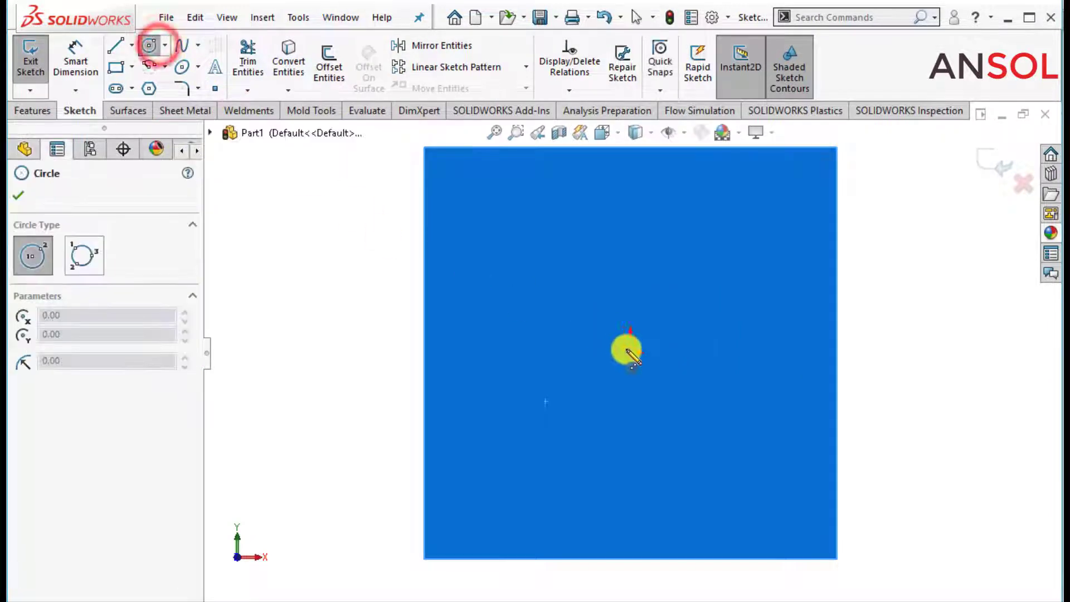
pyautogui.moveTo(632, 355); pyautogui.dragTo(630, 429)
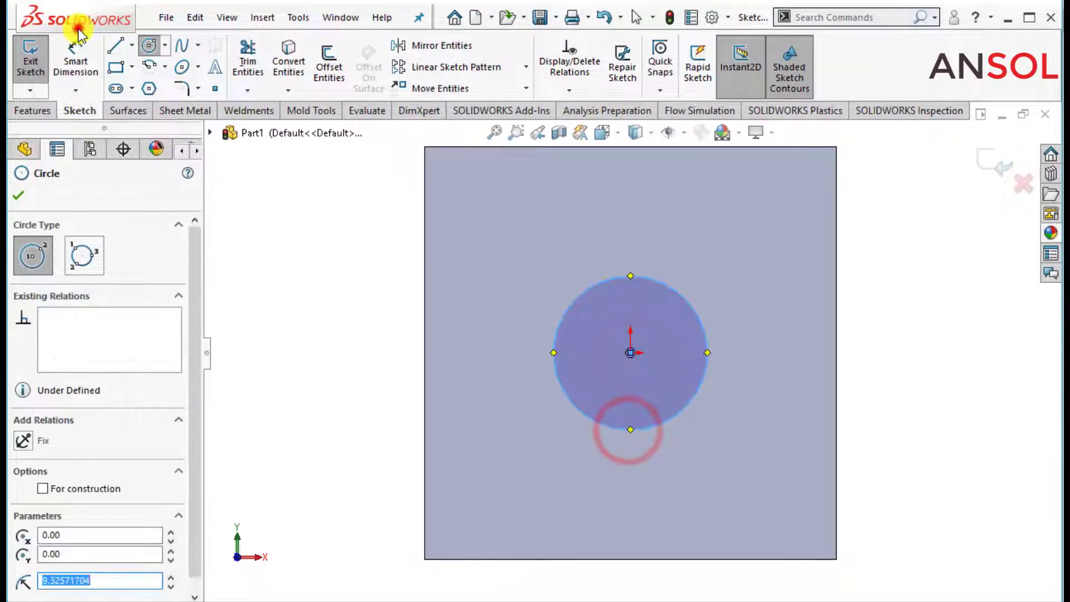
pyautogui.click(73, 48)
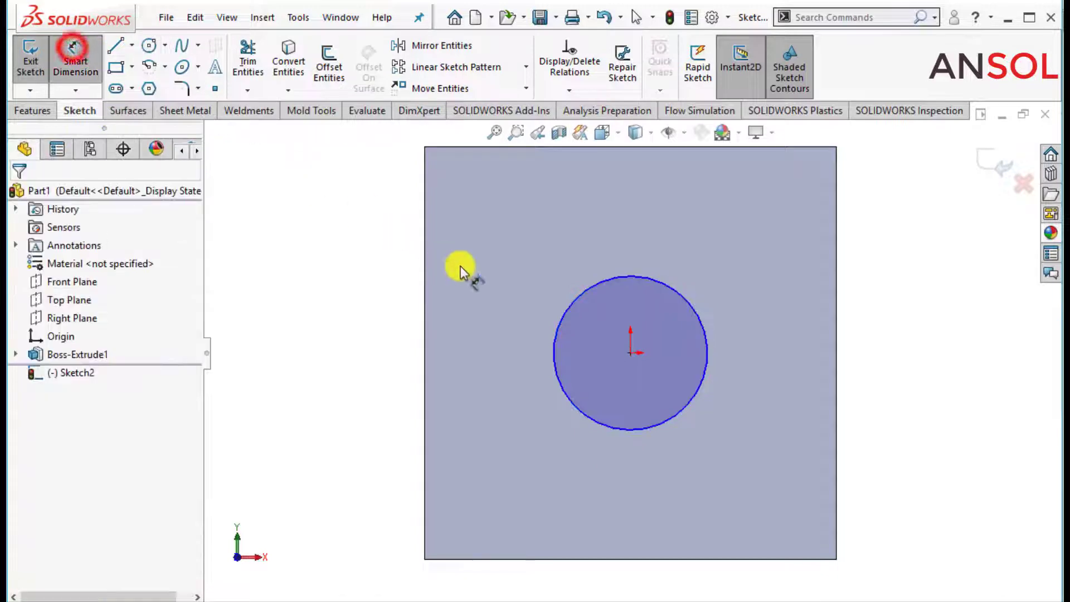
pyautogui.click(560, 323)
pyautogui.click(325, 334)
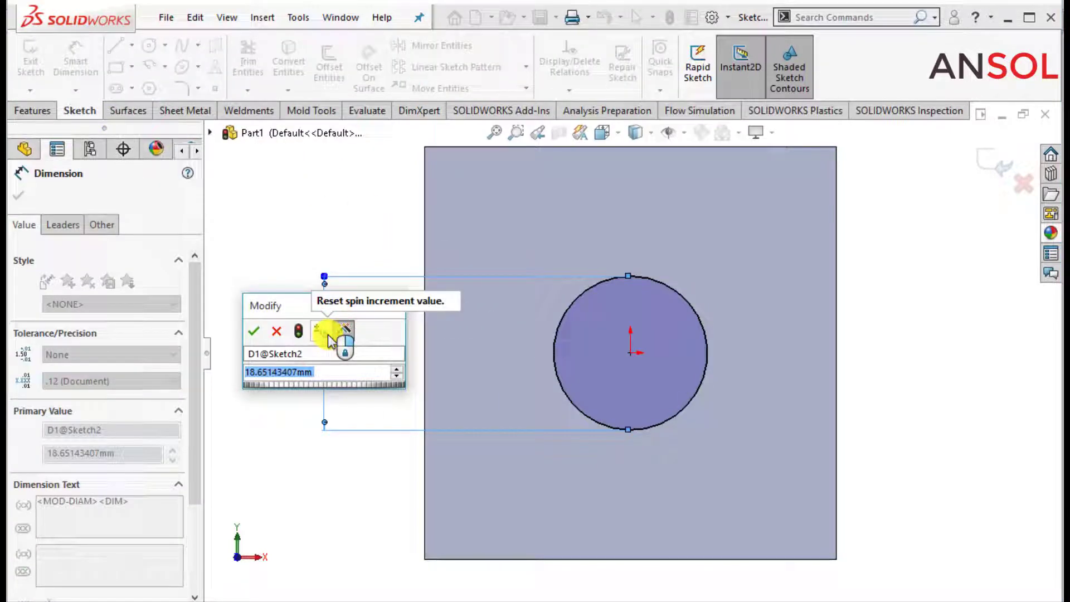
pyautogui.write('20')
pyautogui.press('Return')
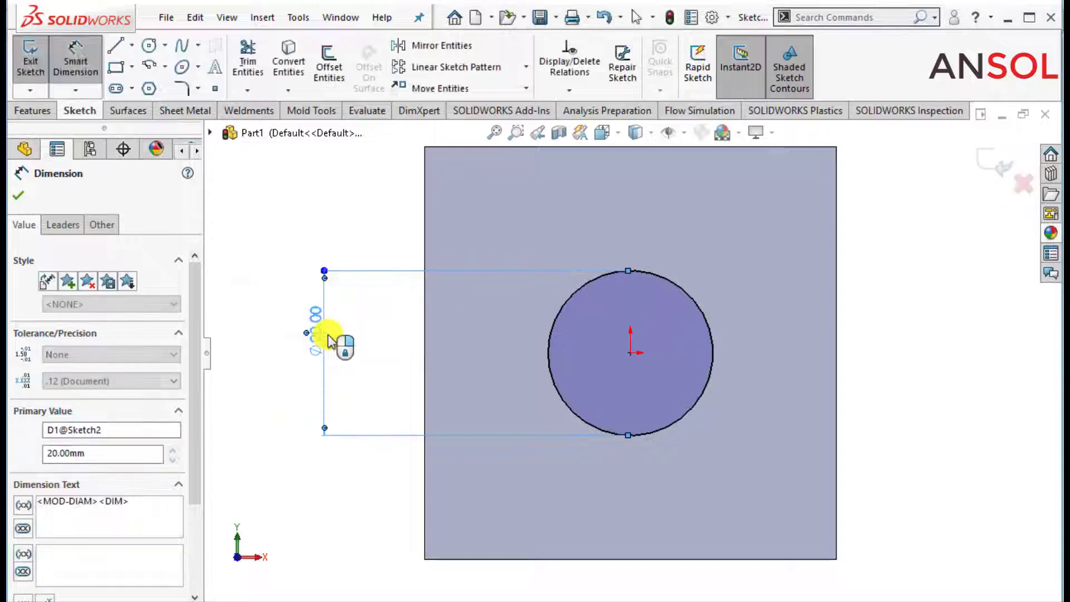
pyautogui.click(19, 195)
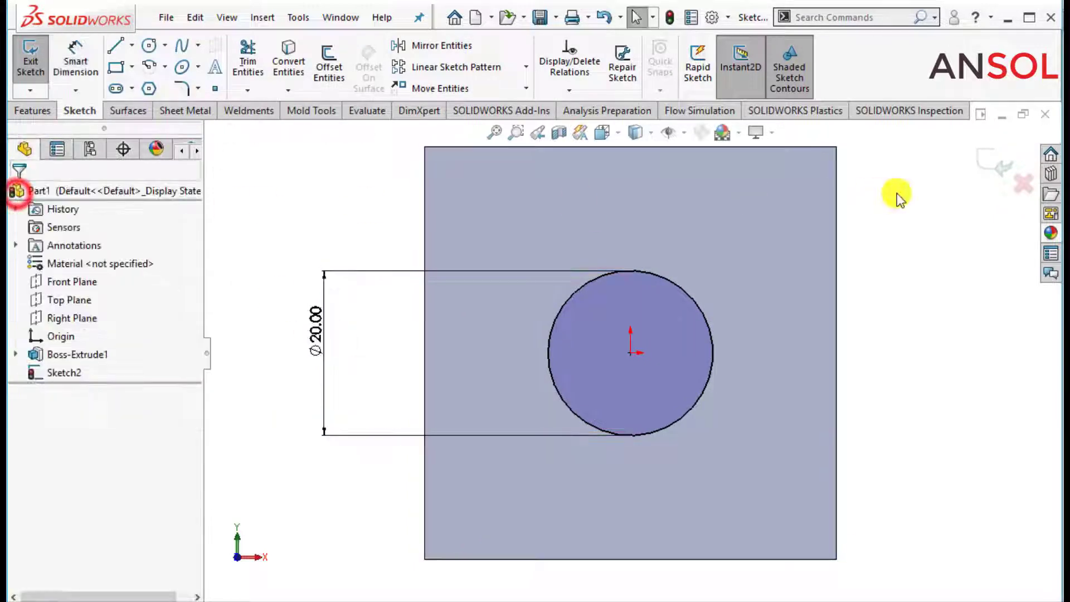
# Cut the circle Blind 10 mm deep into the cube face as Cut-Extrude1
pyautogui.click(986, 167)
pyautogui.moveTo(704, 315)
pyautogui.mouseDown(button='middle')
pyautogui.moveTo(637, 357)
pyautogui.moveTo(638, 384)
pyautogui.mouseUp(button='middle')
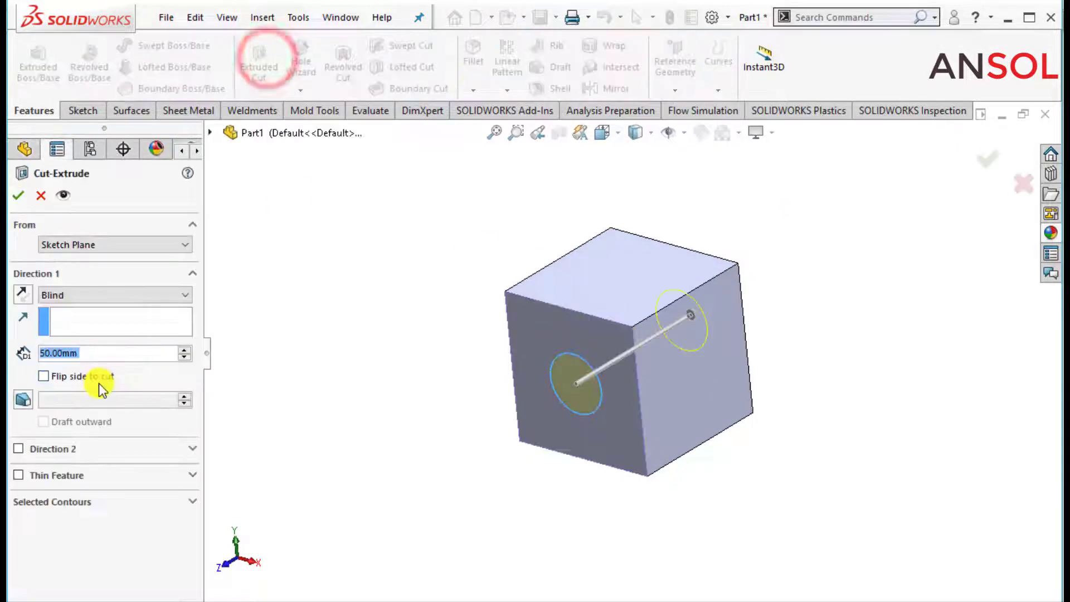
pyautogui.write('10')
pyautogui.press('Return')
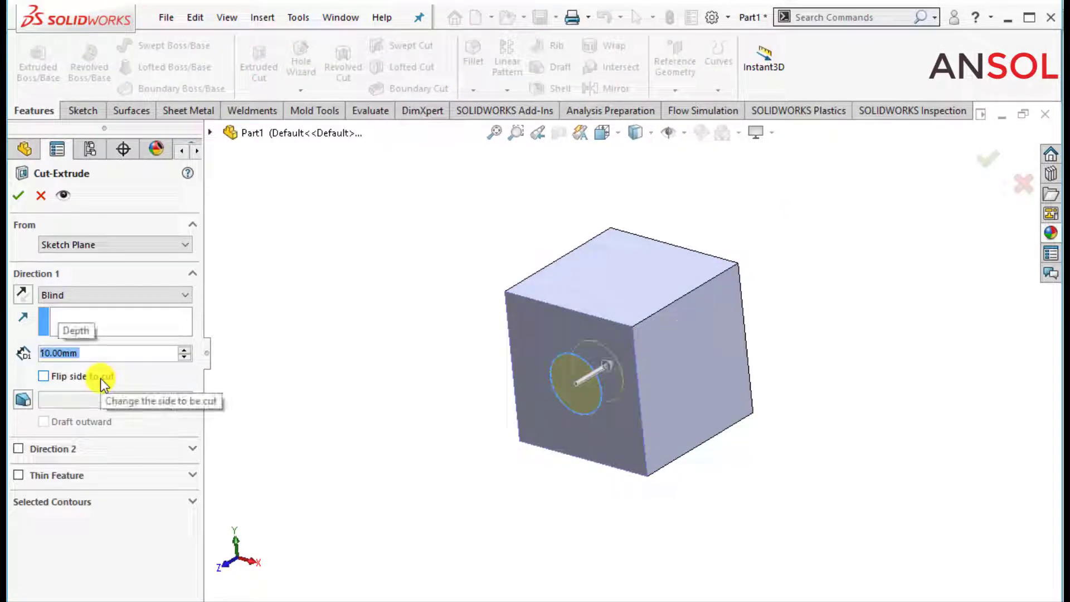
pyautogui.press('Return')
pyautogui.moveTo(296, 324)
pyautogui.mouseDown(button='middle')
pyautogui.moveTo(477, 334)
pyautogui.moveTo(454, 363)
pyautogui.moveTo(239, 348)
pyautogui.mouseUp(button='middle')
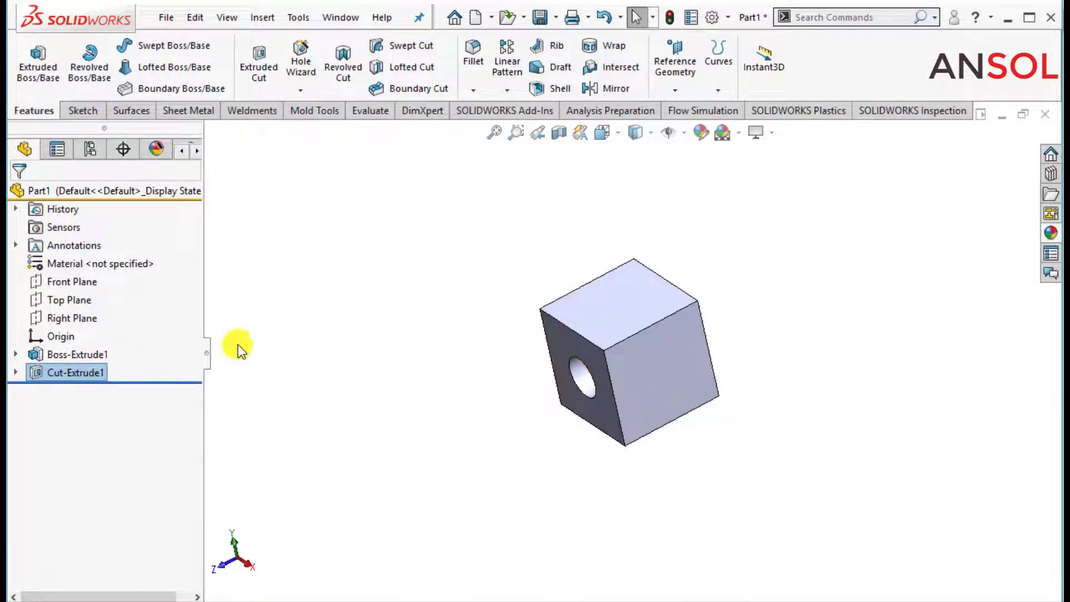
pyautogui.click(506, 89)
# Mirror Cut-Extrude1 across the Front Plane onto the cube's opposite face
pyautogui.click(508, 147)
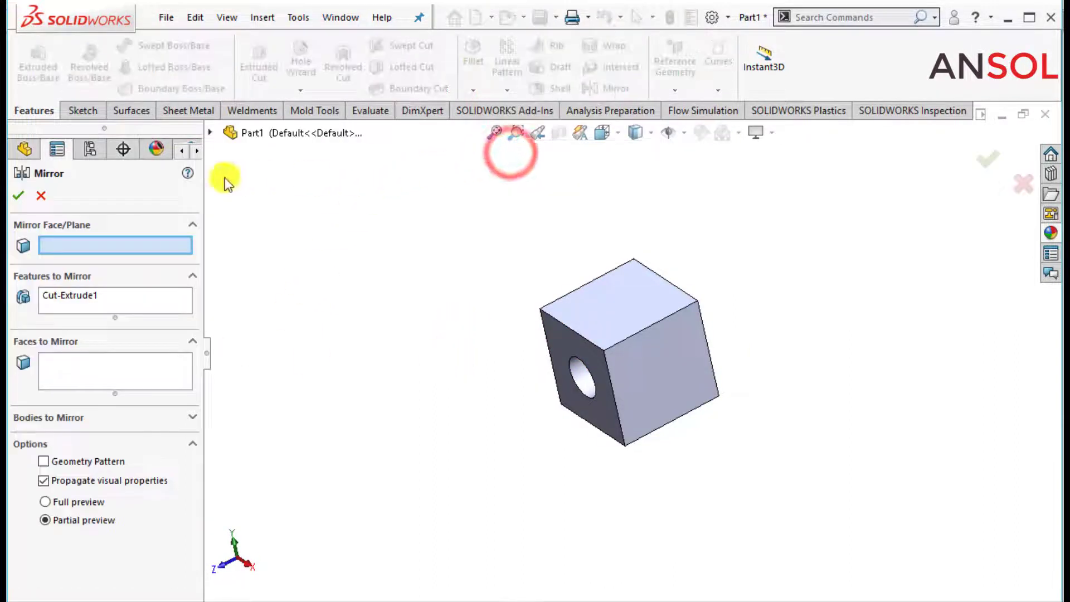
pyautogui.click(210, 133)
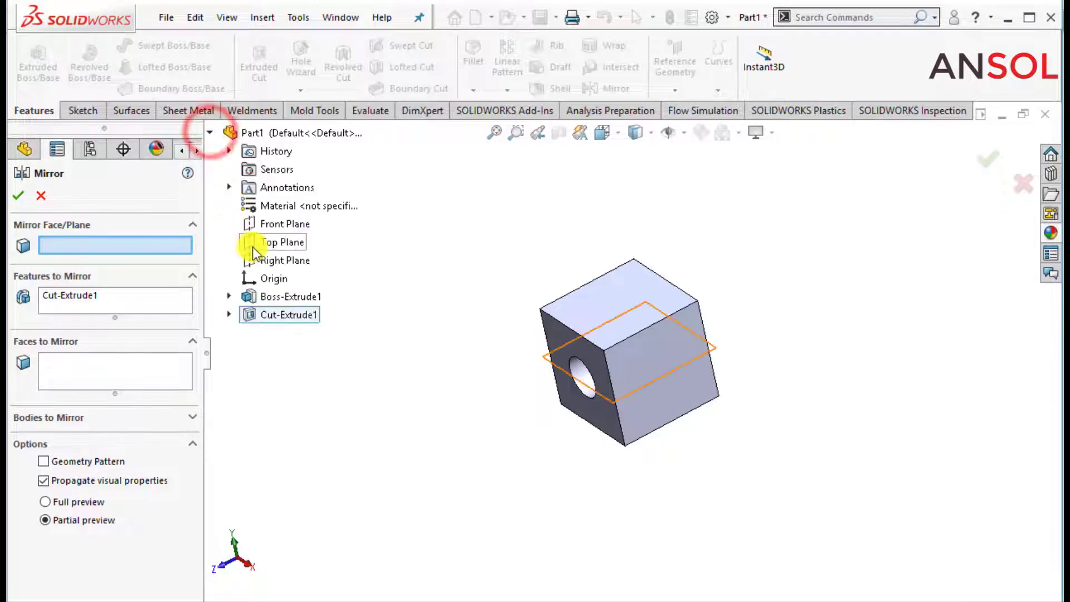
pyautogui.click(274, 226)
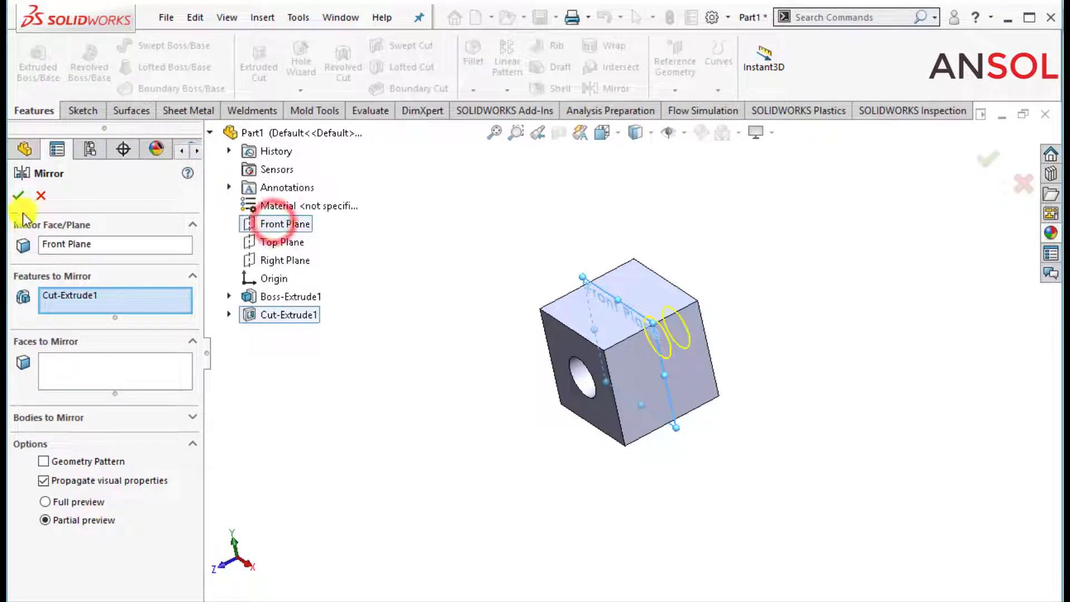
pyautogui.click(17, 197)
pyautogui.moveTo(323, 314)
pyautogui.mouseDown(button='middle')
pyautogui.moveTo(397, 329)
pyautogui.moveTo(403, 408)
pyautogui.moveTo(618, 401)
pyautogui.mouseUp(button='middle')
pyautogui.click(619, 400)
# Sketch a circle centred on a blank side face of the cube
pyautogui.moveTo(433, 440)
pyautogui.mouseDown(button='middle')
pyautogui.moveTo(561, 282)
pyautogui.moveTo(553, 322)
pyautogui.moveTo(451, 432)
pyautogui.moveTo(433, 471)
pyautogui.mouseUp(button='middle')
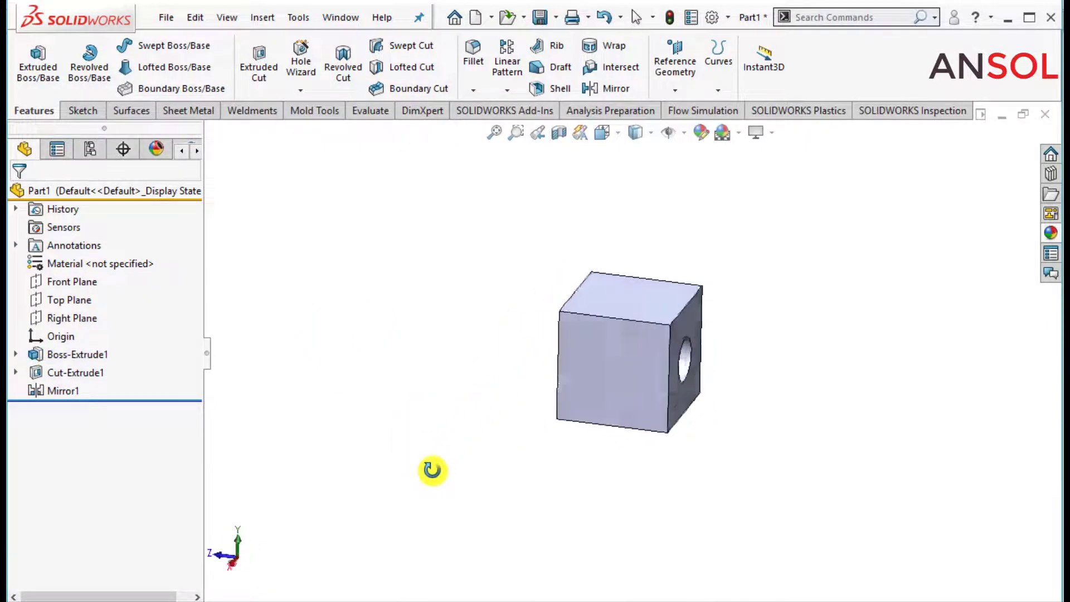
pyautogui.click(616, 362)
pyautogui.click(766, 312)
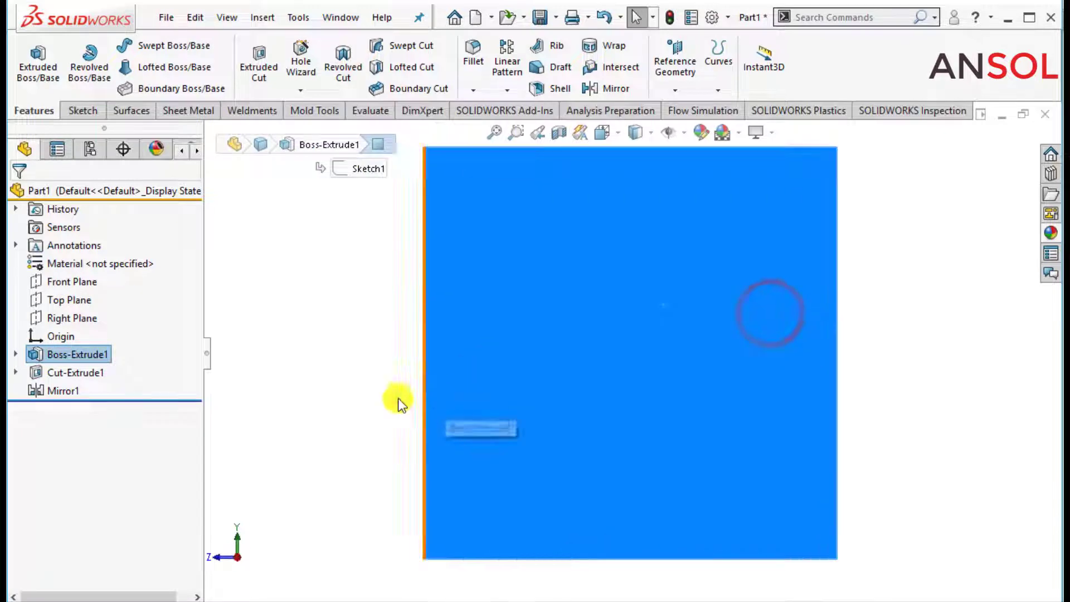
pyautogui.click(307, 412)
pyautogui.click(644, 407)
pyautogui.click(717, 354)
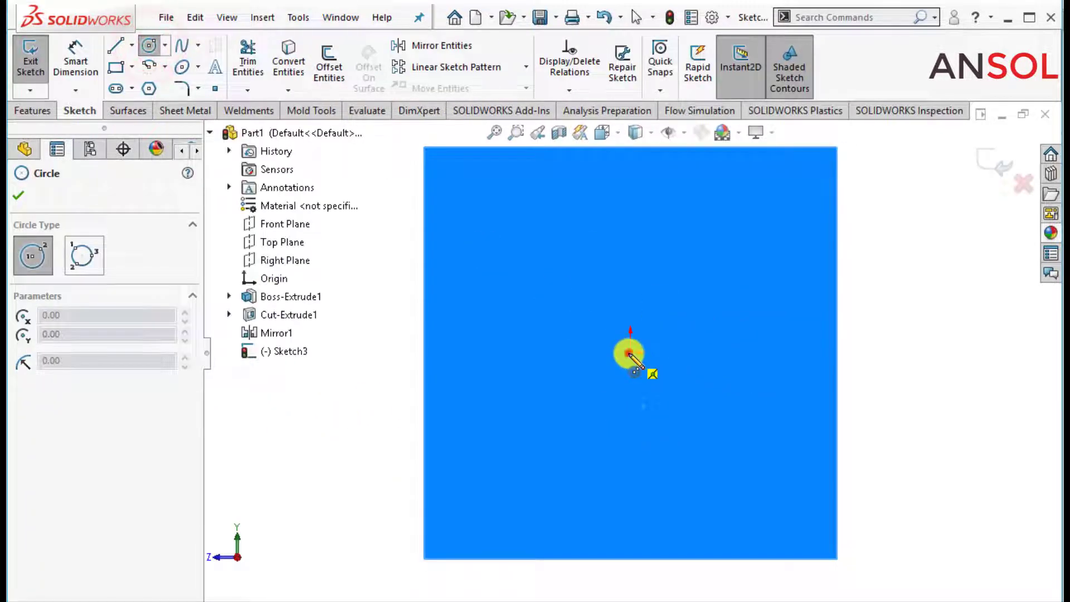
pyautogui.click(631, 352)
pyautogui.click(608, 423)
pyautogui.click(19, 195)
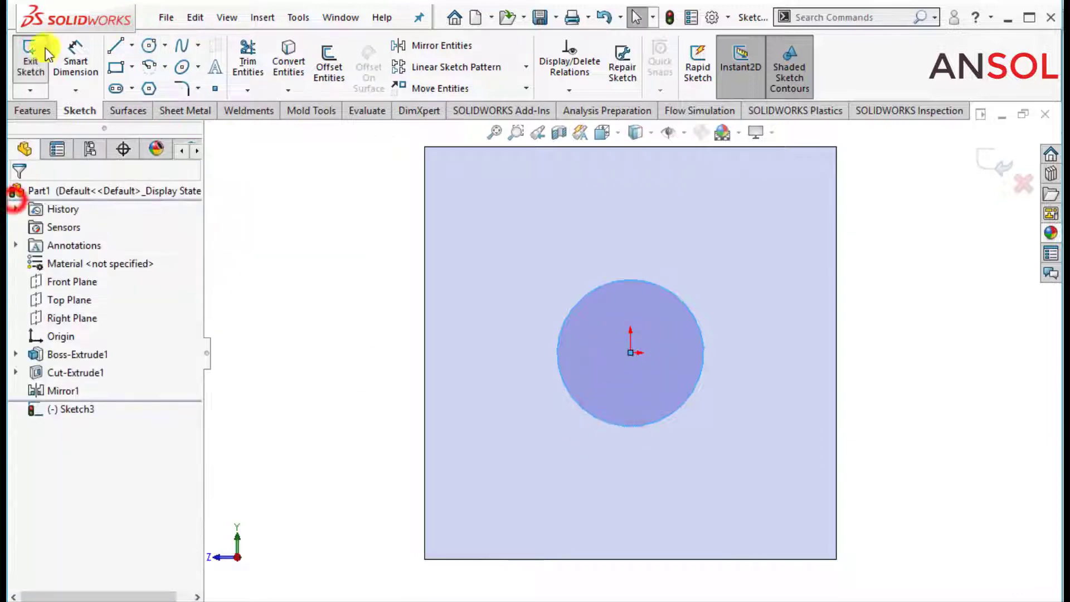
# Dimension the circle to 20 mm and cut it 10 mm deep as Cut-Extrude2
pyautogui.click(78, 57)
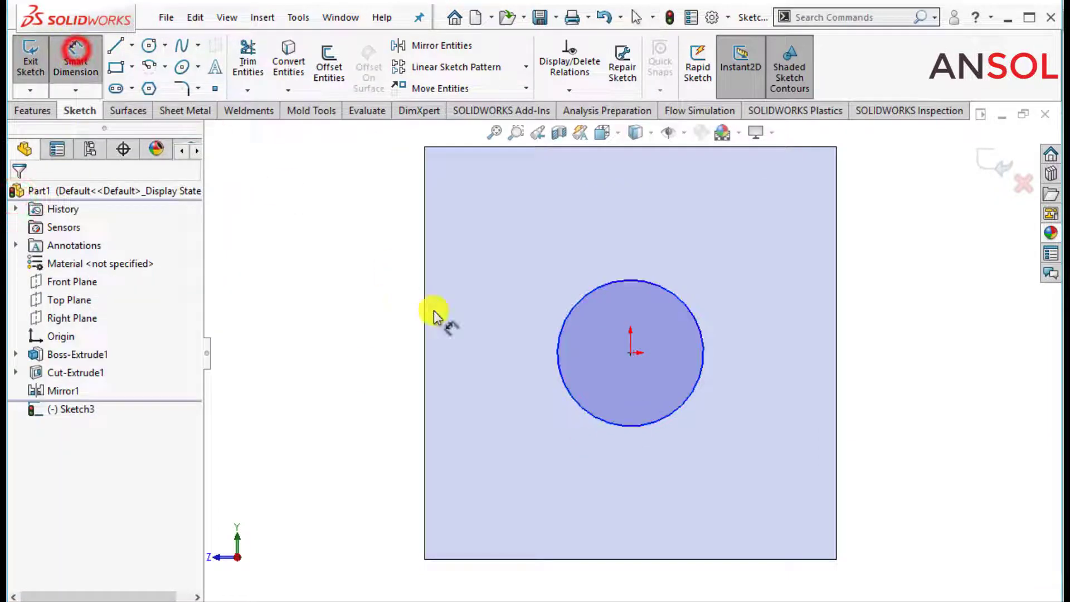
pyautogui.click(560, 383)
pyautogui.click(372, 380)
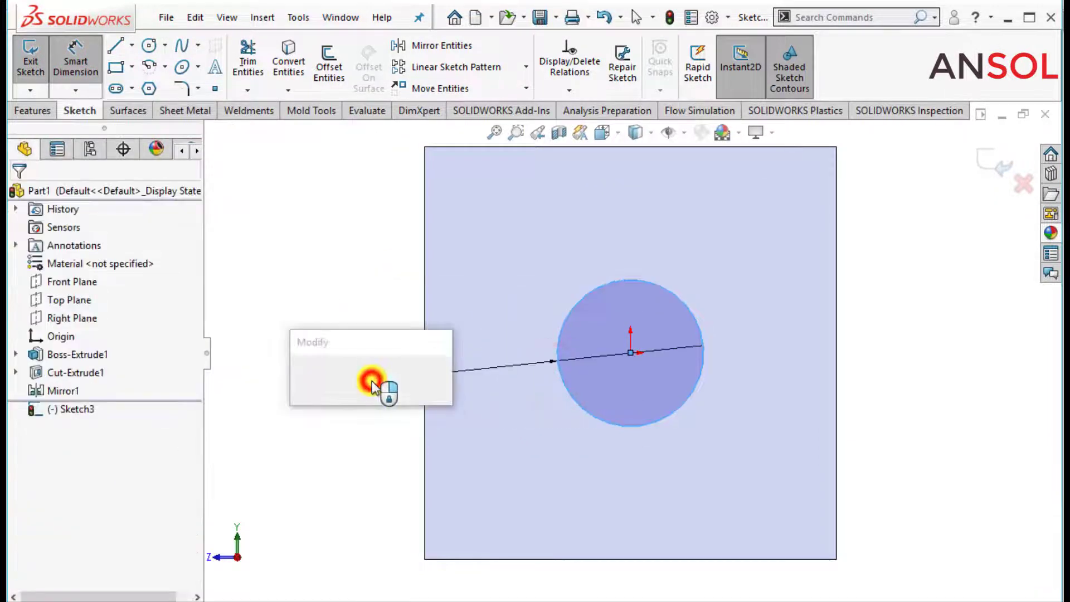
pyautogui.write('20')
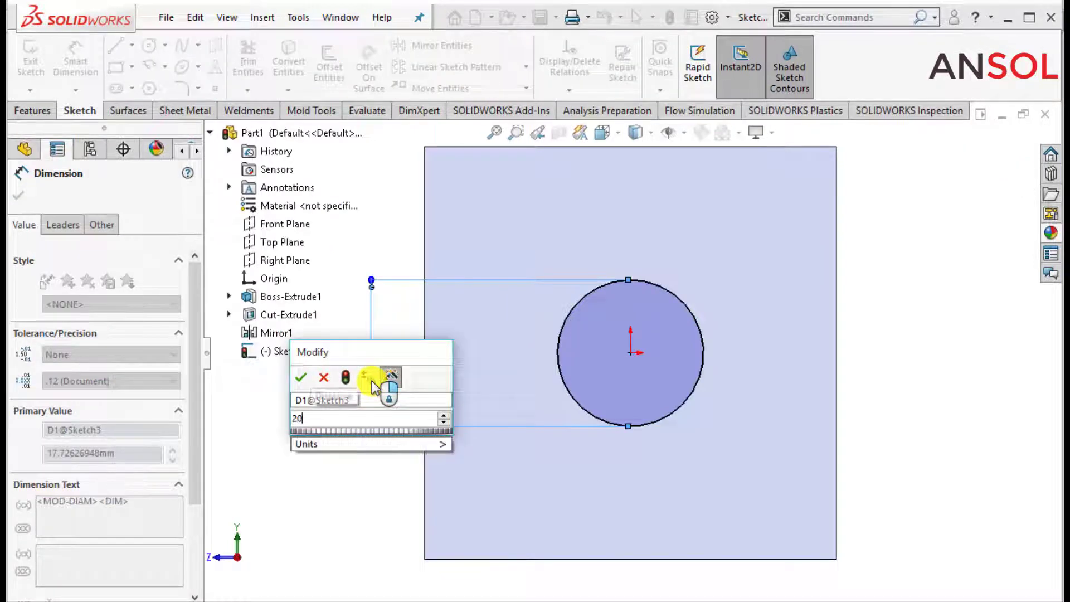
pyautogui.press('Return')
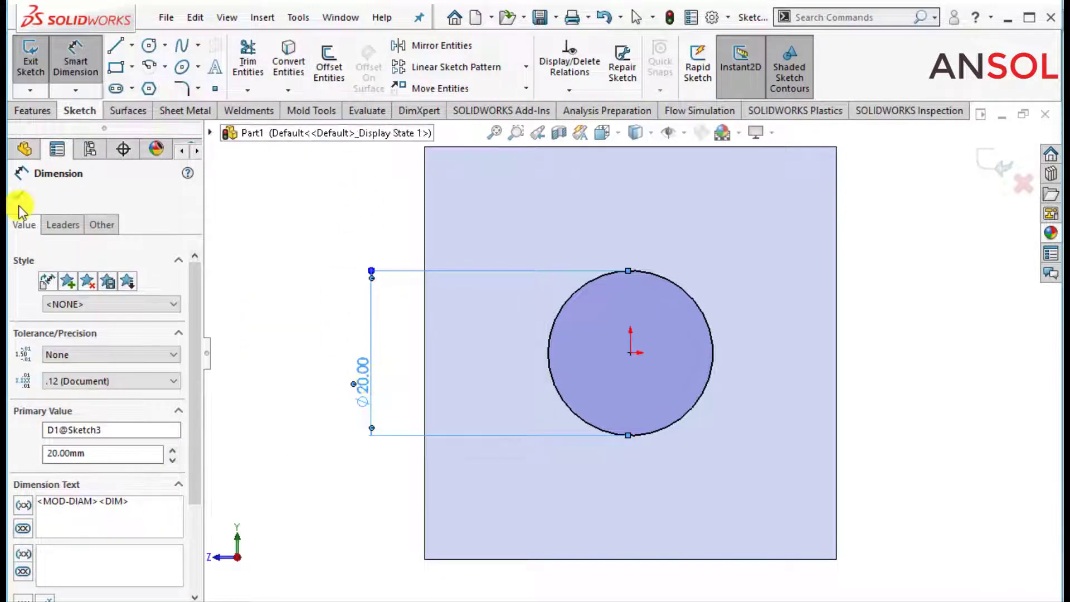
pyautogui.click(19, 200)
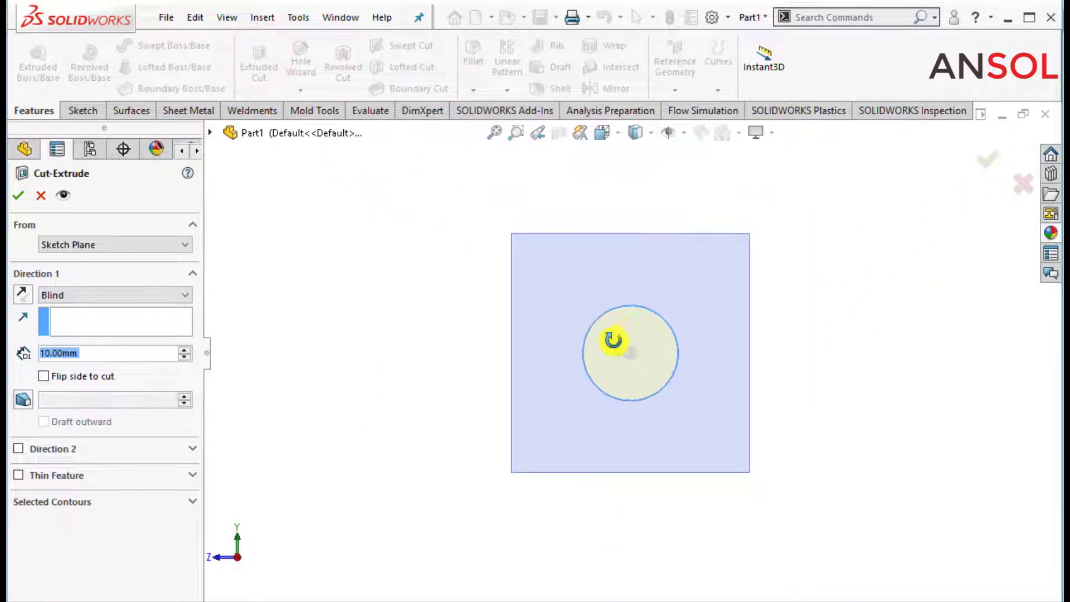
pyautogui.click(19, 196)
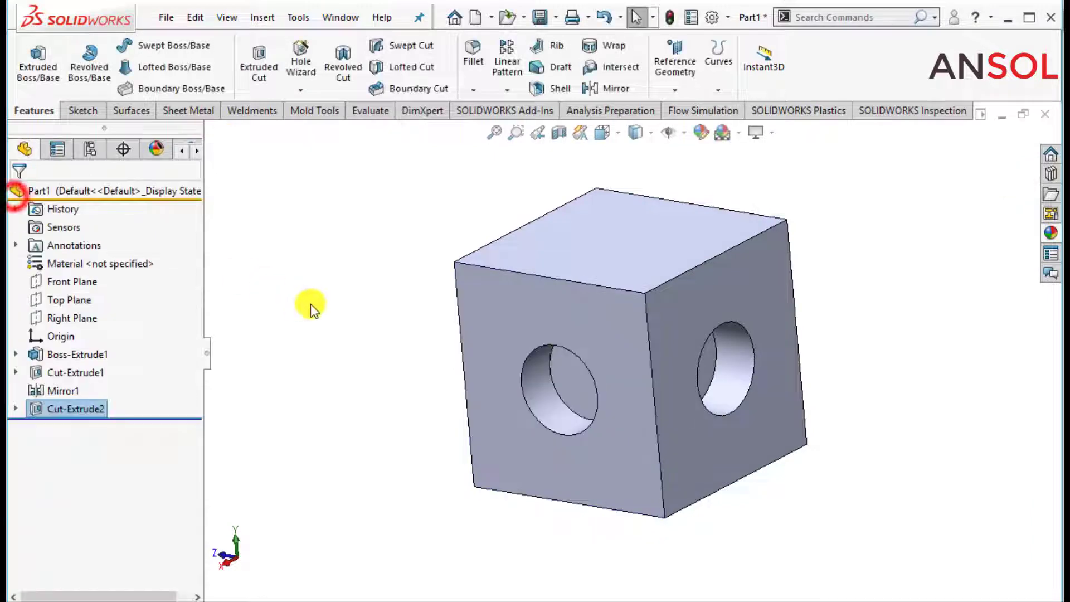
pyautogui.moveTo(310, 303)
pyautogui.mouseDown(button='middle')
pyautogui.moveTo(396, 303)
pyautogui.moveTo(282, 359)
pyautogui.moveTo(476, 325)
pyautogui.moveTo(459, 377)
pyautogui.moveTo(363, 375)
pyautogui.moveTo(339, 387)
pyautogui.mouseUp(button='middle')
# Mirror Cut-Extrude2 across the Right Plane onto the opposite face, viewed isometrically
pyautogui.hotkey('ctrl', '7')
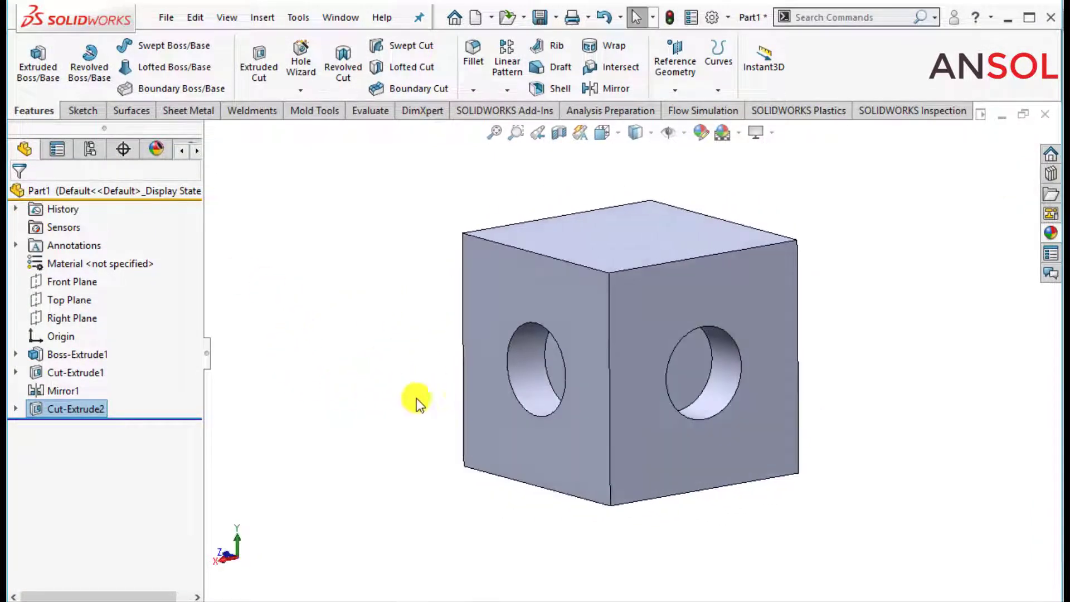
pyautogui.click(507, 89)
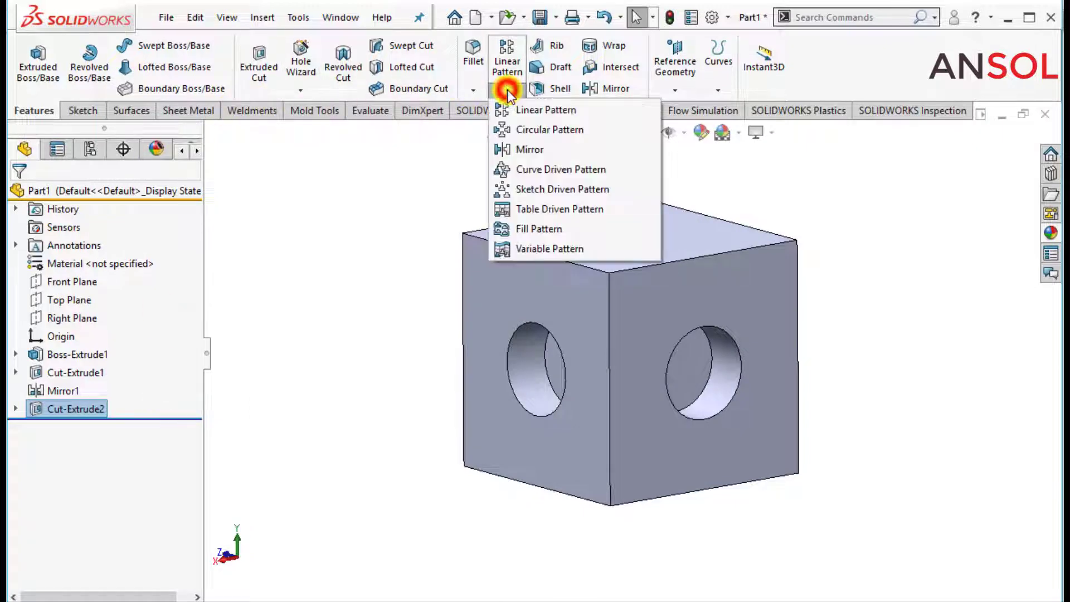
pyautogui.click(509, 148)
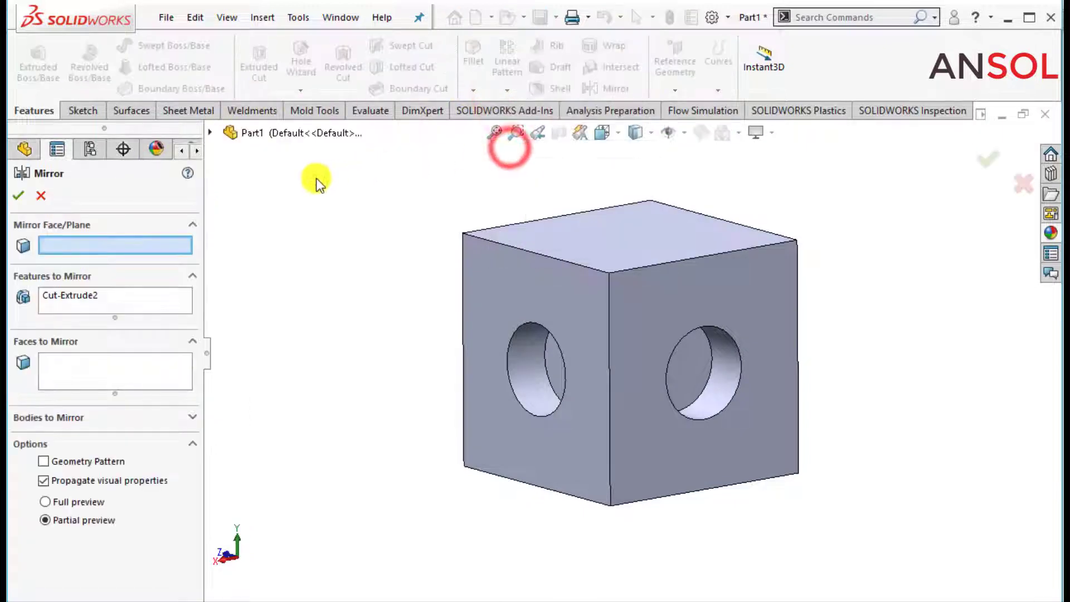
pyautogui.click(212, 136)
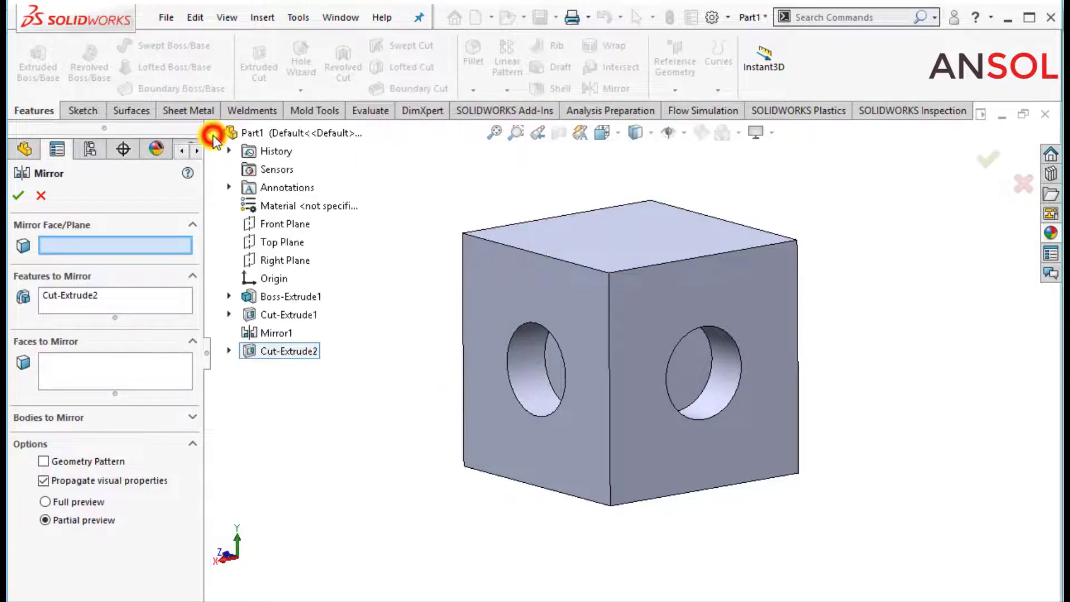
pyautogui.click(262, 262)
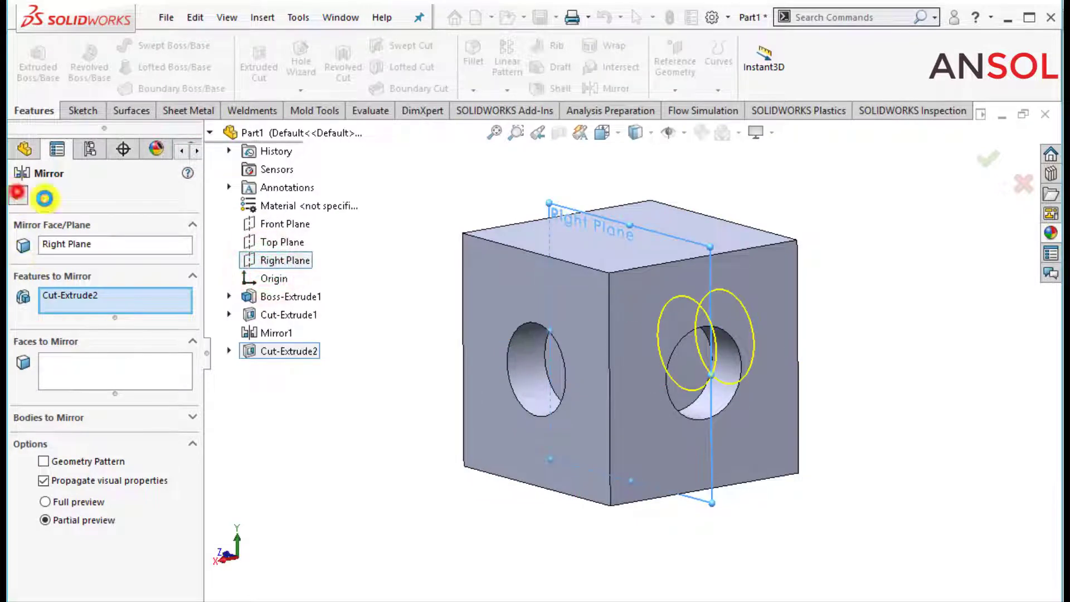
pyautogui.click(45, 198)
pyautogui.moveTo(413, 358)
pyautogui.mouseDown(button='middle')
pyautogui.moveTo(388, 306)
pyautogui.moveTo(490, 248)
pyautogui.moveTo(383, 287)
pyautogui.moveTo(358, 317)
pyautogui.moveTo(454, 379)
pyautogui.moveTo(485, 379)
pyautogui.moveTo(468, 382)
pyautogui.mouseUp(button='middle')
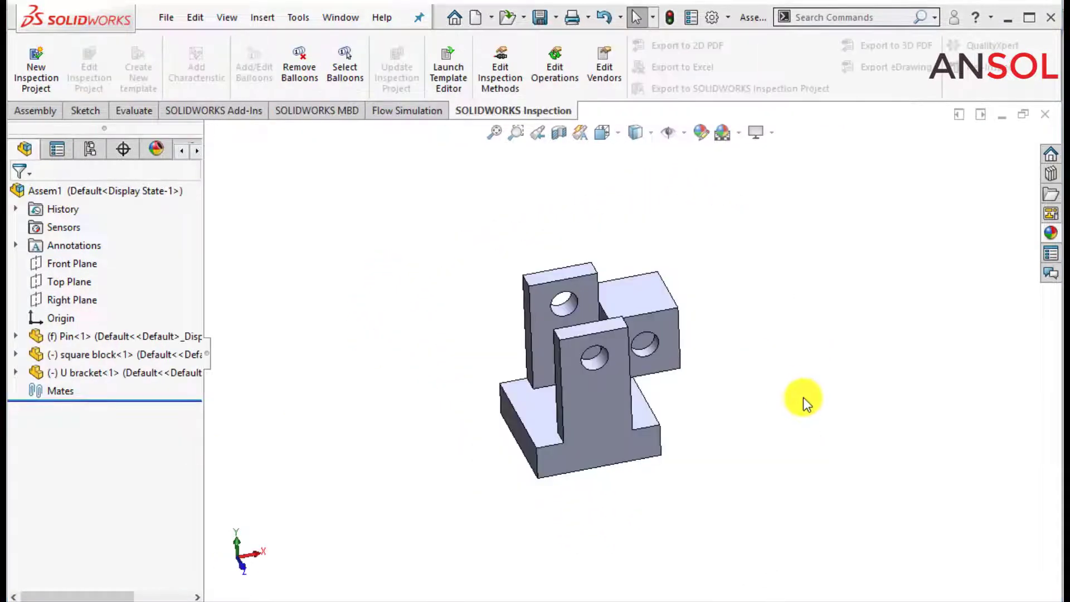
# Orbit the assembly and rearrange the U bracket in the component tree
pyautogui.moveTo(804, 396); pyautogui.dragTo(767, 411, button='middle')
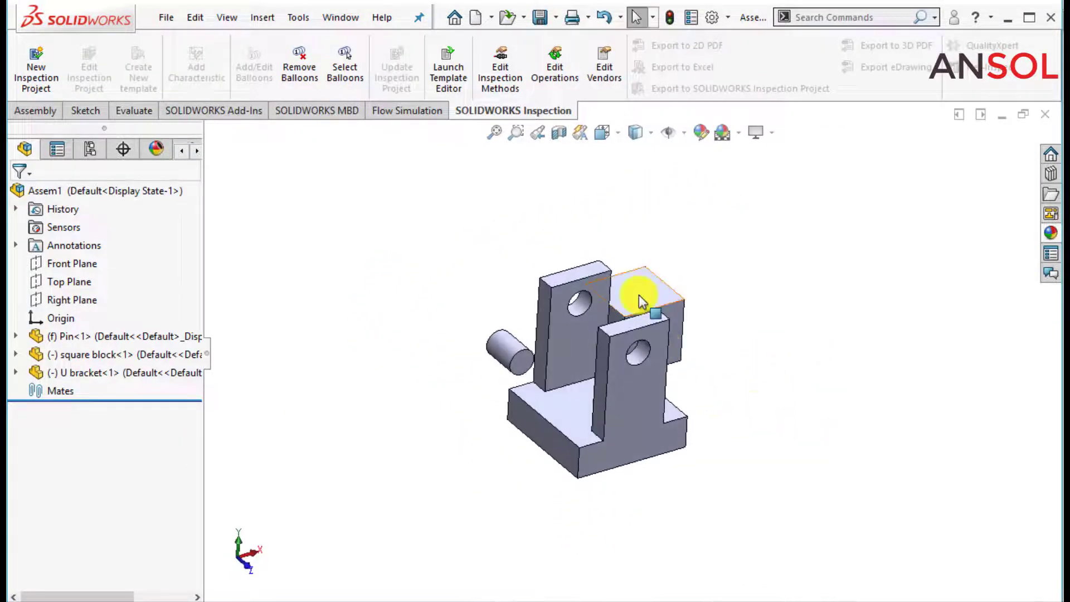
pyautogui.moveTo(638, 296)
pyautogui.mouseDown(button='middle')
pyautogui.moveTo(637, 323)
pyautogui.moveTo(536, 433)
pyautogui.mouseUp(button='middle')
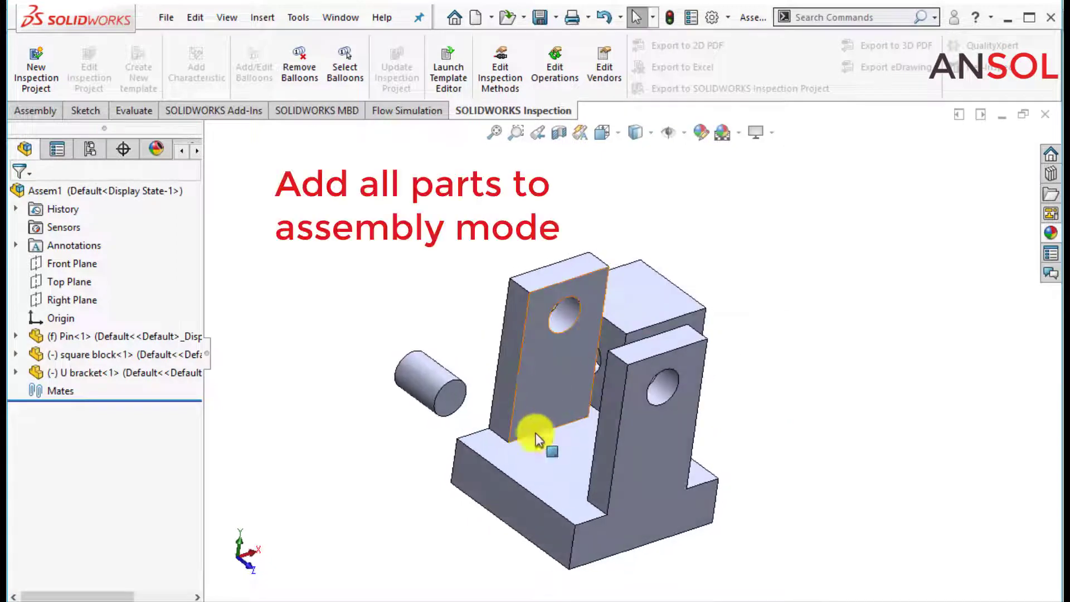
pyautogui.click(96, 359)
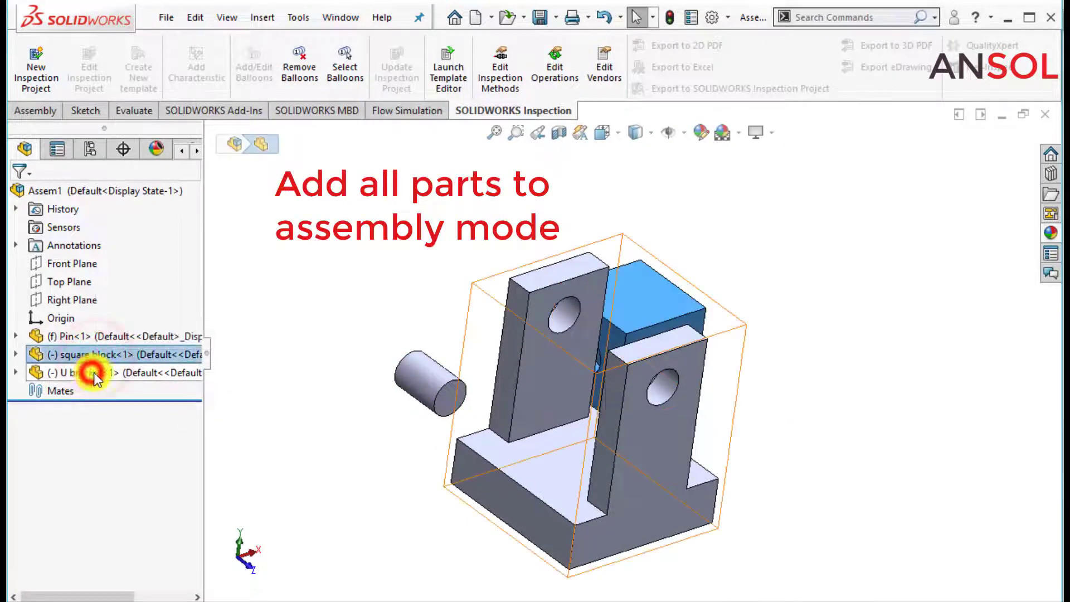
pyautogui.moveTo(93, 372)
pyautogui.mouseDown()
pyautogui.moveTo(110, 340)
pyautogui.moveTo(119, 378)
pyautogui.mouseUp()
pyautogui.click(229, 422)
pyautogui.click(71, 334)
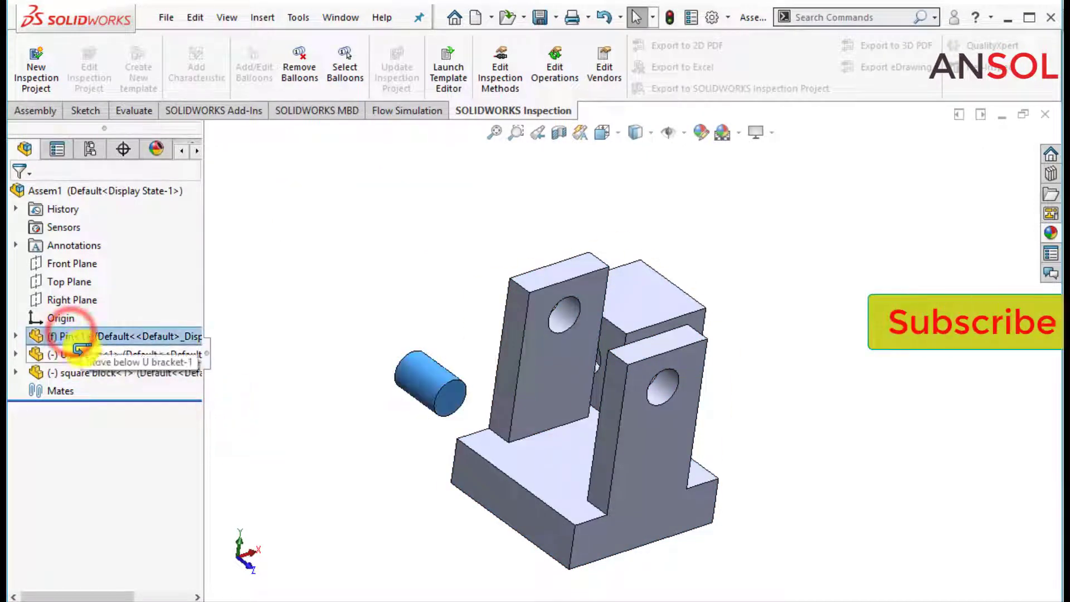
pyautogui.click(293, 409)
pyautogui.click(113, 339)
pyautogui.rightClick(115, 341)
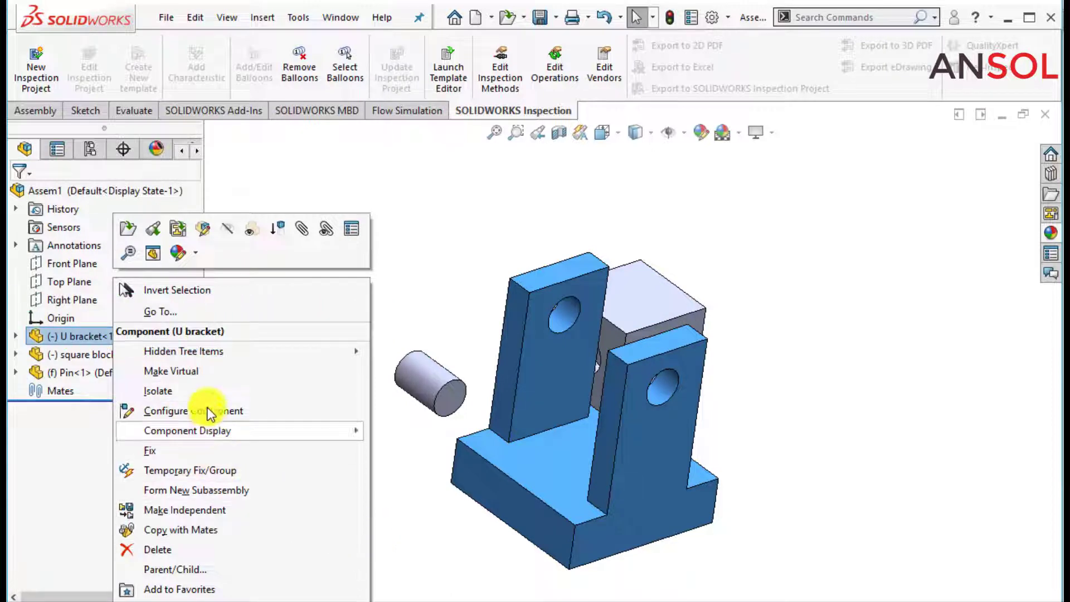
pyautogui.click(386, 540)
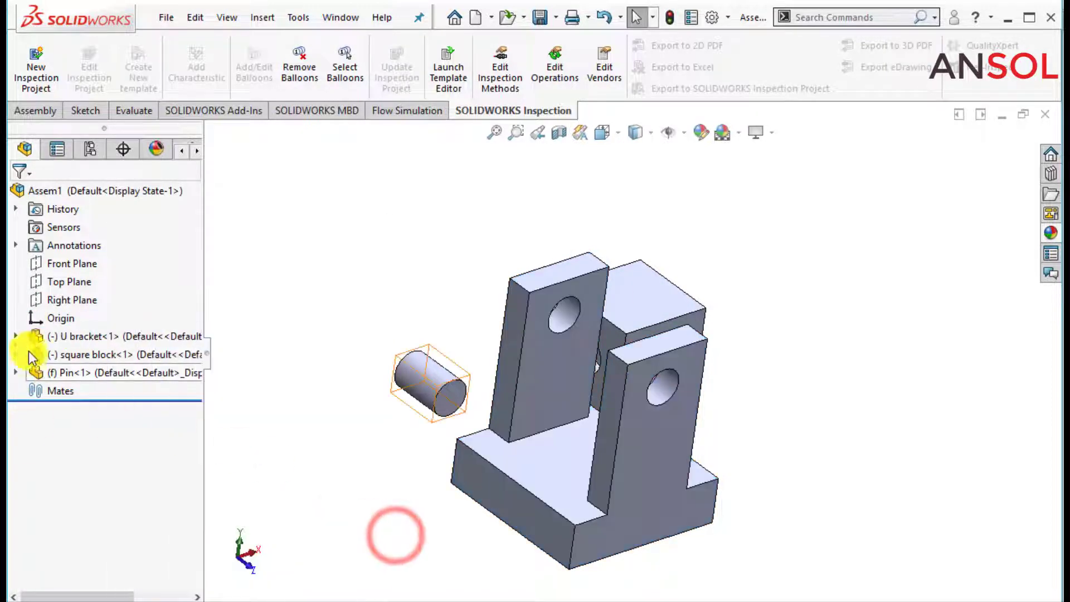
# Switch the U bracket from Fixed to Float so it moves freely
pyautogui.click(37, 110)
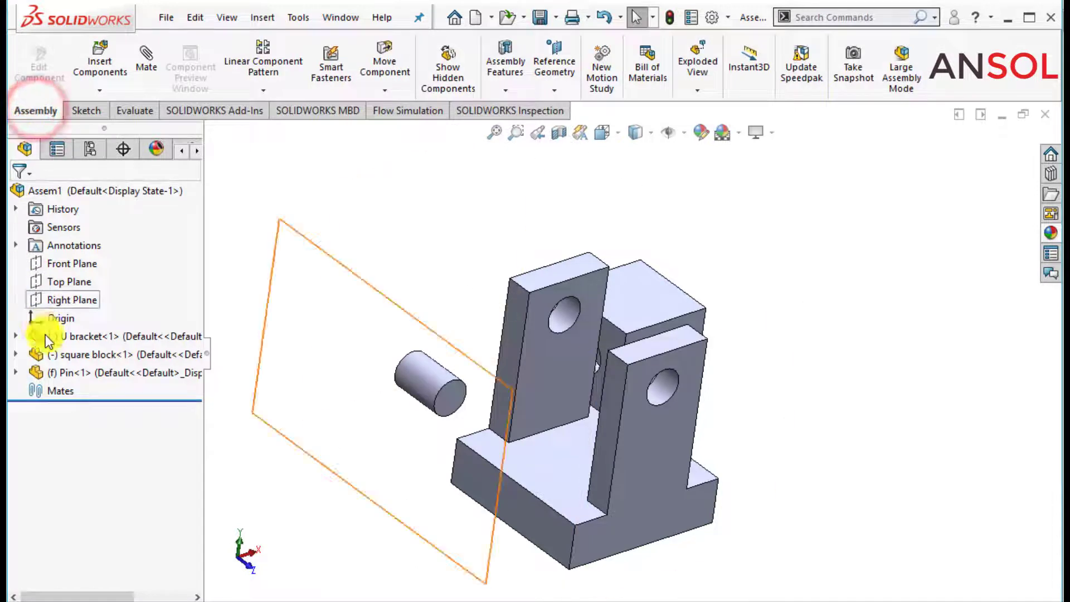
pyautogui.rightClick(68, 340)
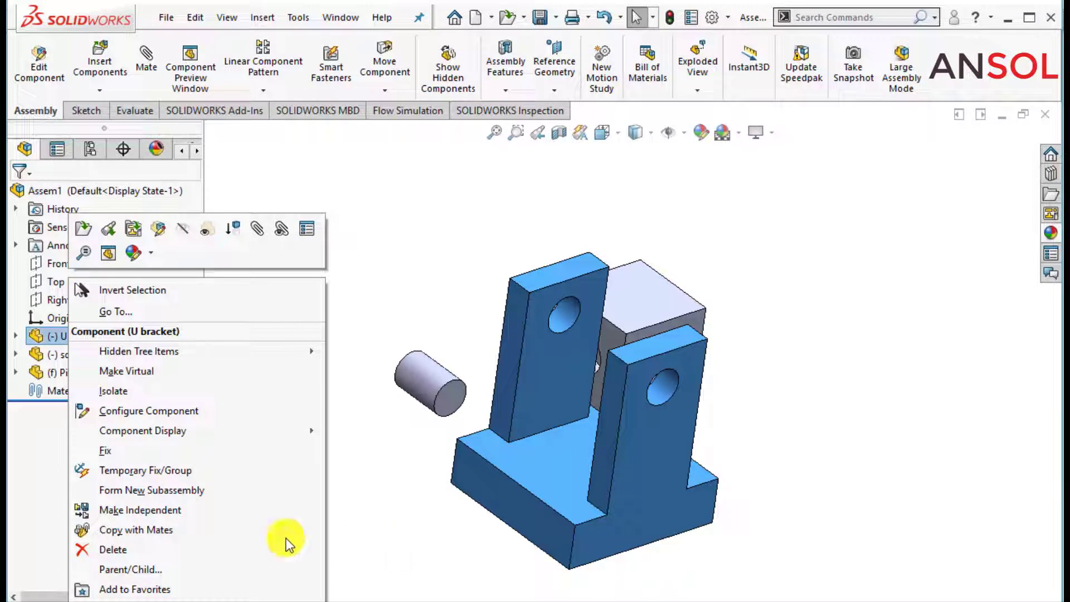
pyautogui.click(116, 451)
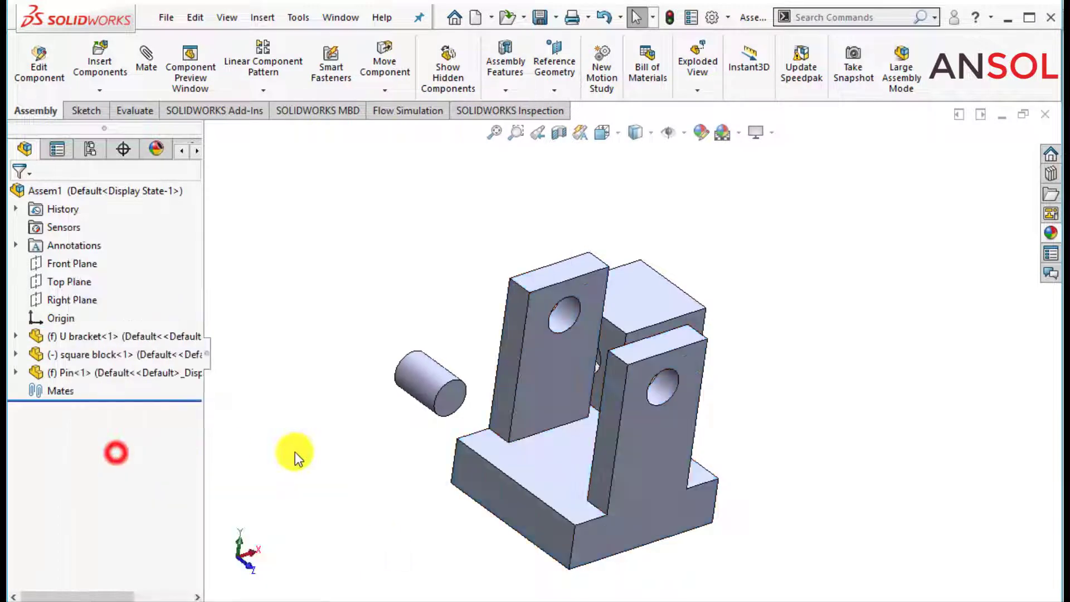
pyautogui.middleClick(343, 460)
pyautogui.middleClick(343, 461)
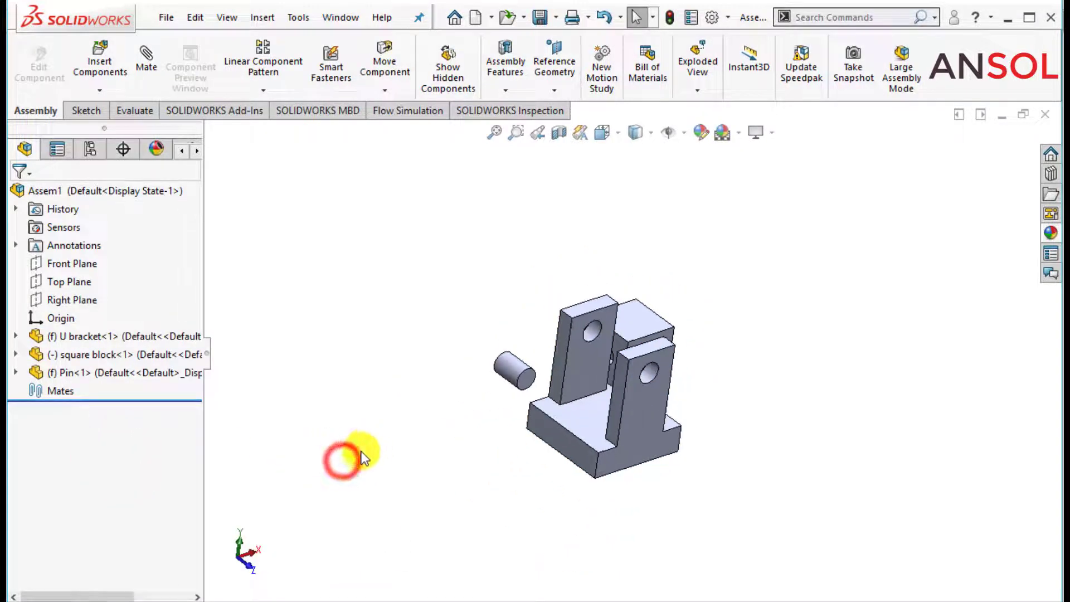
pyautogui.rightClick(79, 340)
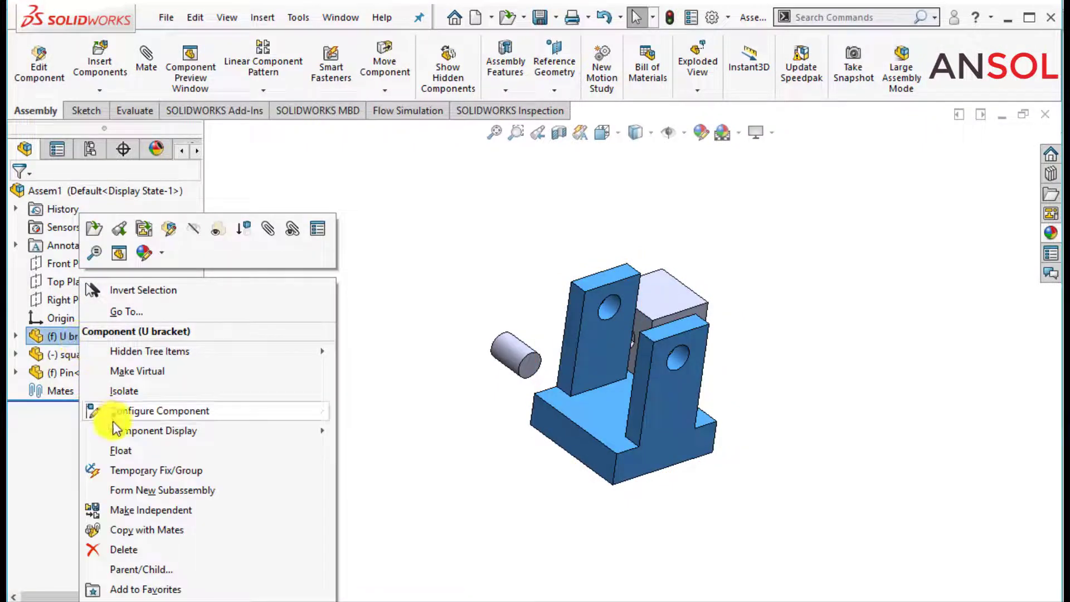
pyautogui.click(121, 449)
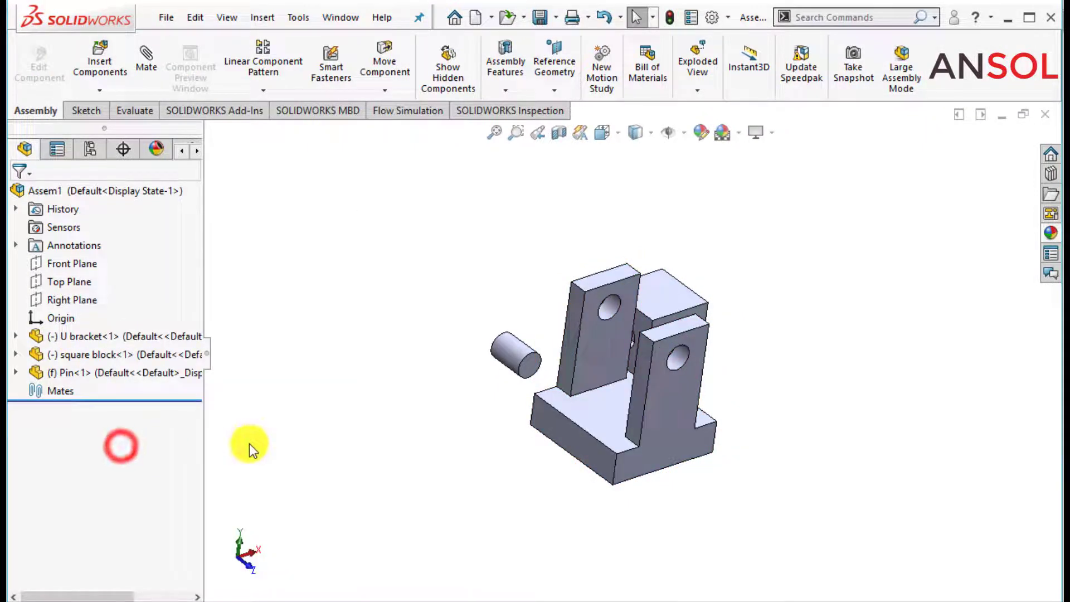
pyautogui.click(148, 64)
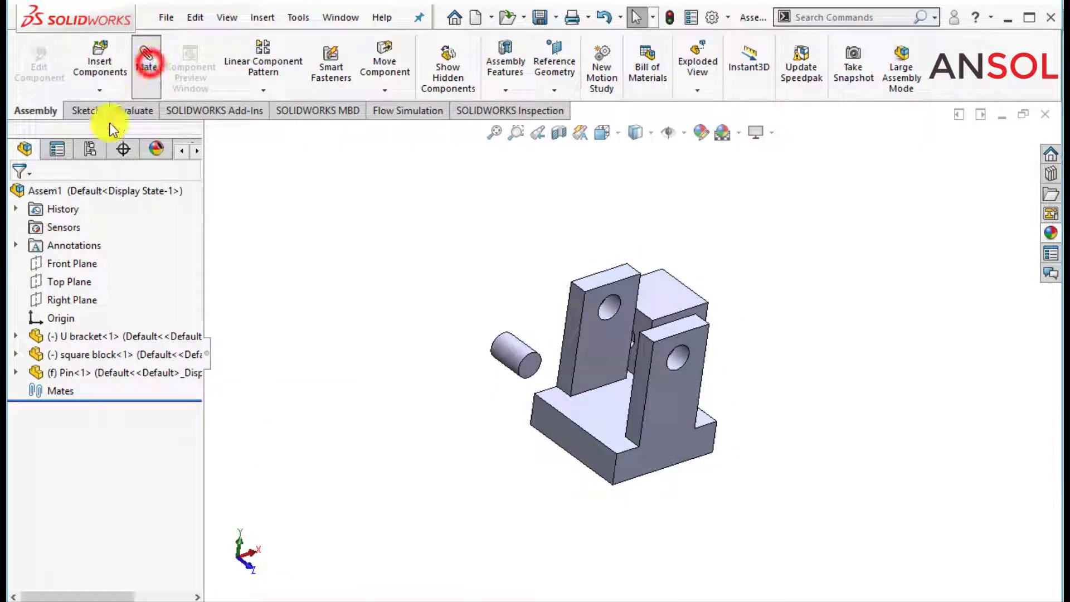
# Mate the U bracket's Front and Top Planes coincident with the assembly's planes
pyautogui.click(208, 134)
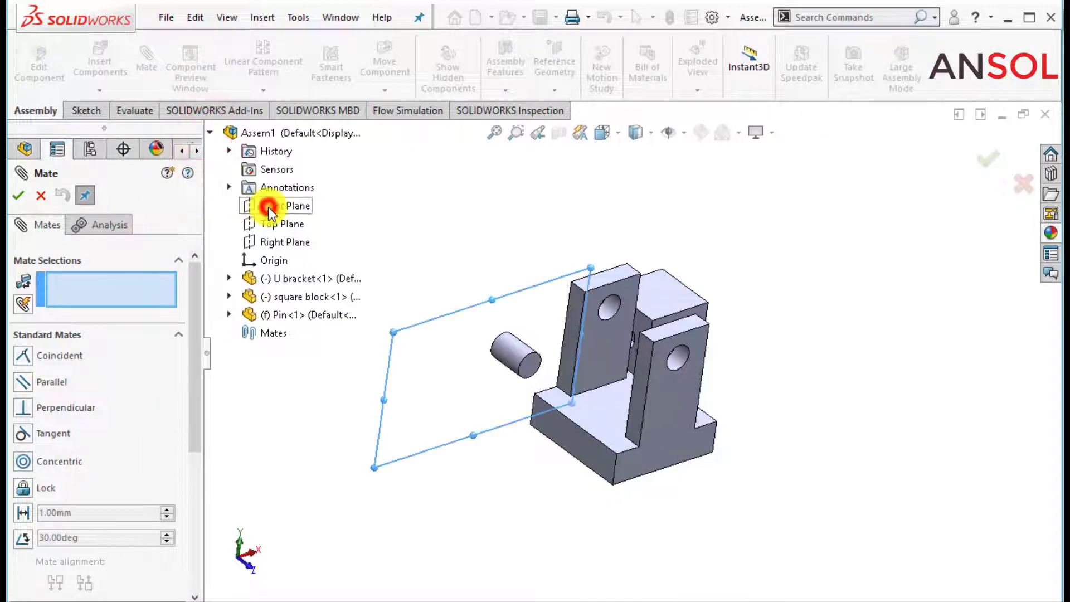
pyautogui.click(269, 210)
pyautogui.click(229, 278)
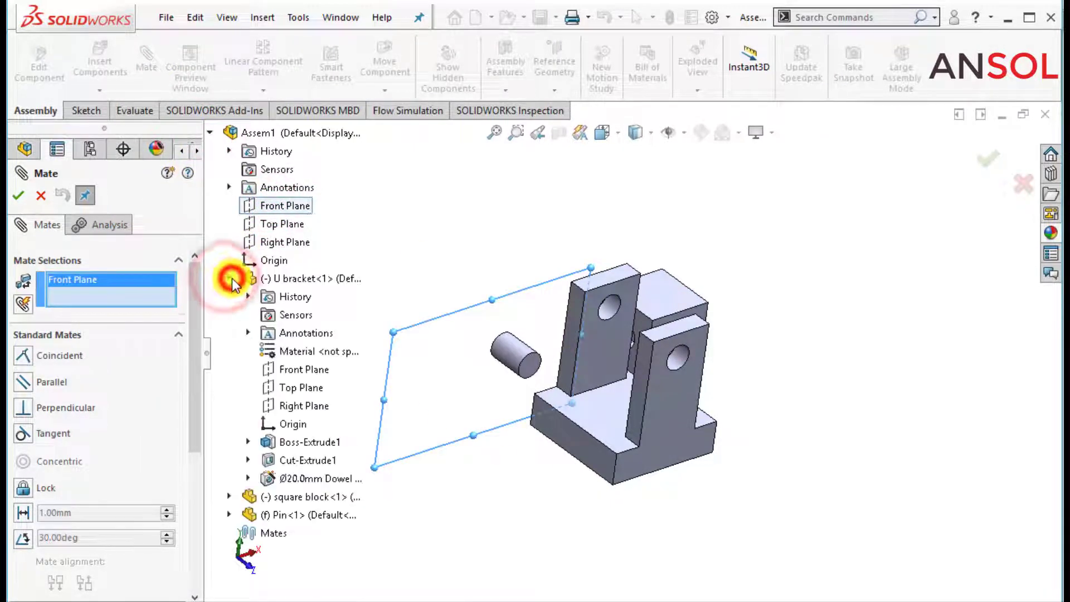
pyautogui.click(296, 369)
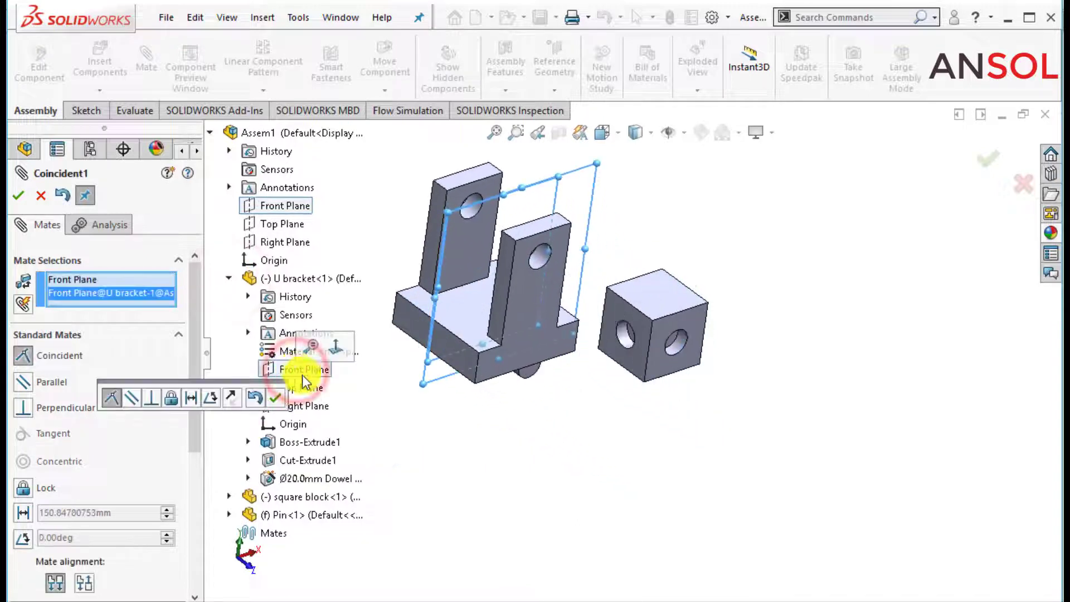
pyautogui.click(275, 398)
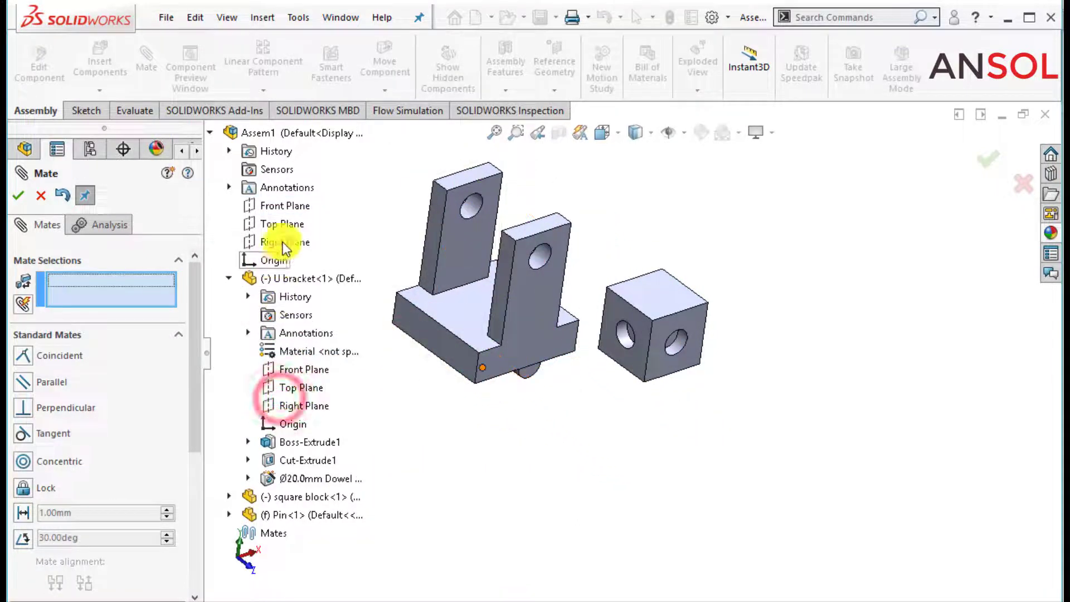
pyautogui.click(282, 223)
pyautogui.click(299, 387)
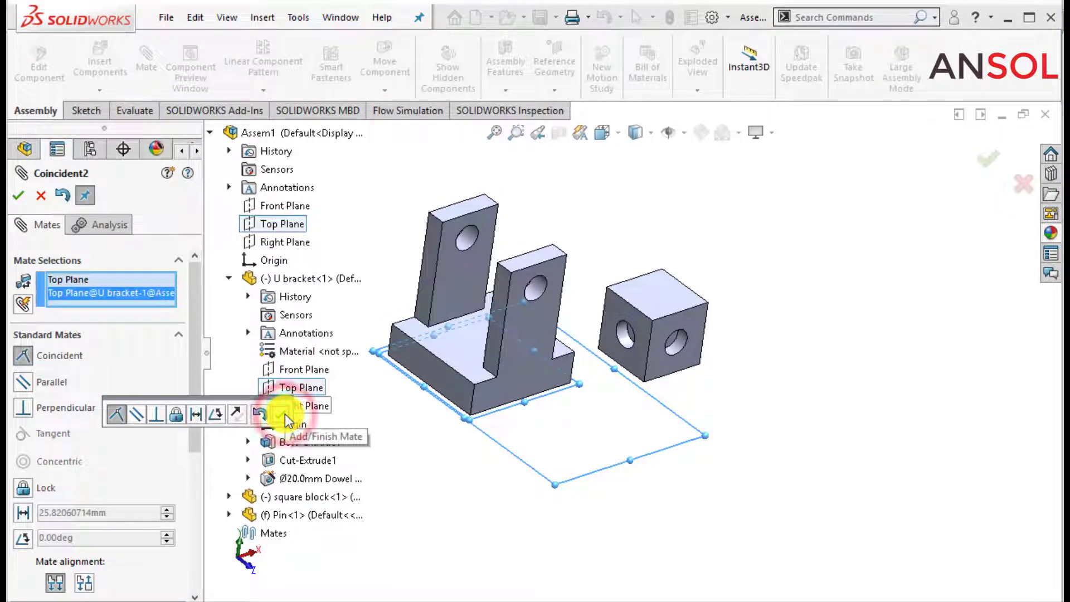
pyautogui.click(280, 414)
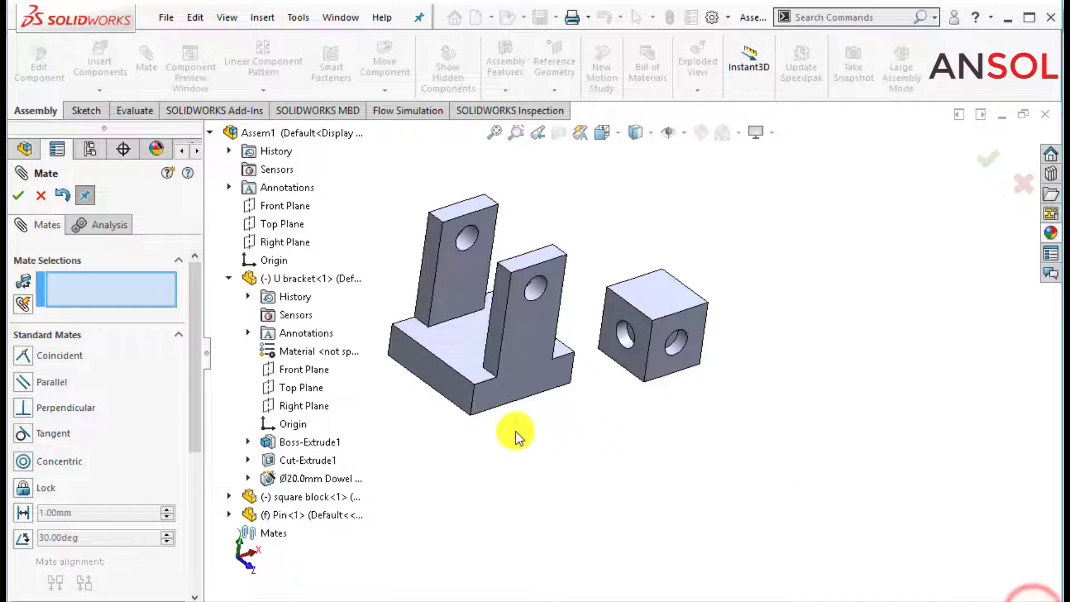
# Add a coincident Right Plane mate between the U bracket and assembly, then close Mate
pyautogui.click(275, 242)
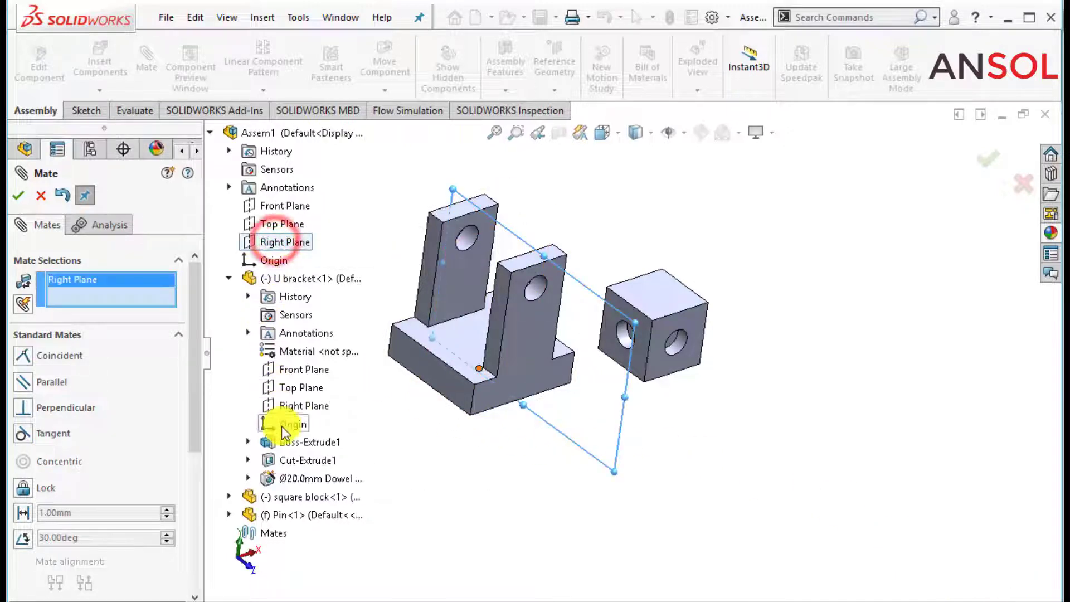
pyautogui.click(287, 409)
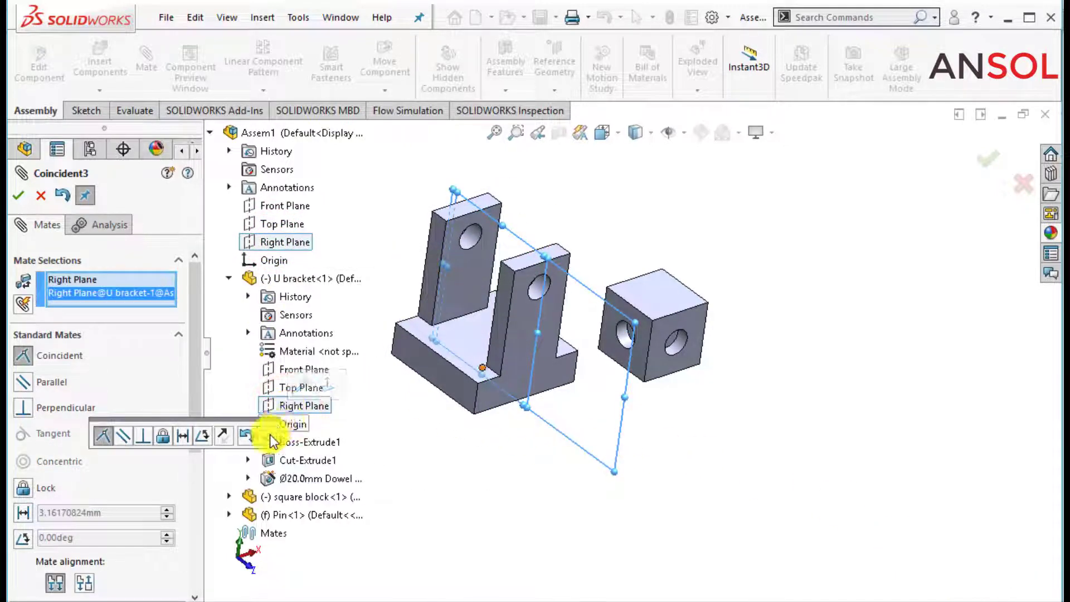
pyautogui.click(268, 437)
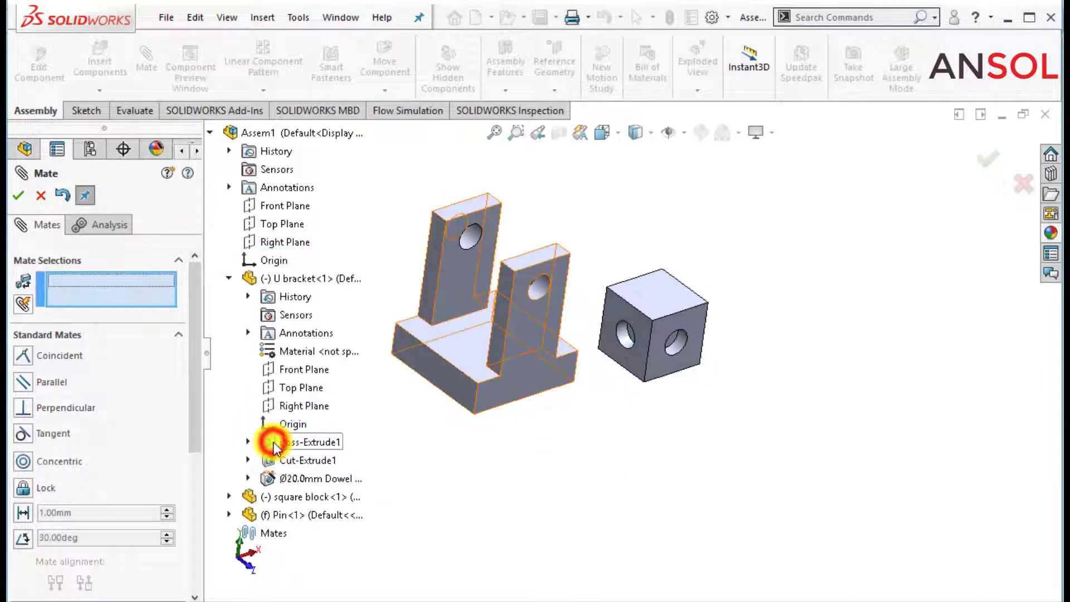
pyautogui.click(18, 195)
pyautogui.scroll(-2, 502, 306)
pyautogui.moveTo(587, 318)
pyautogui.mouseDown(button='middle')
pyautogui.moveTo(485, 267)
pyautogui.moveTo(573, 322)
pyautogui.mouseUp(button='middle')
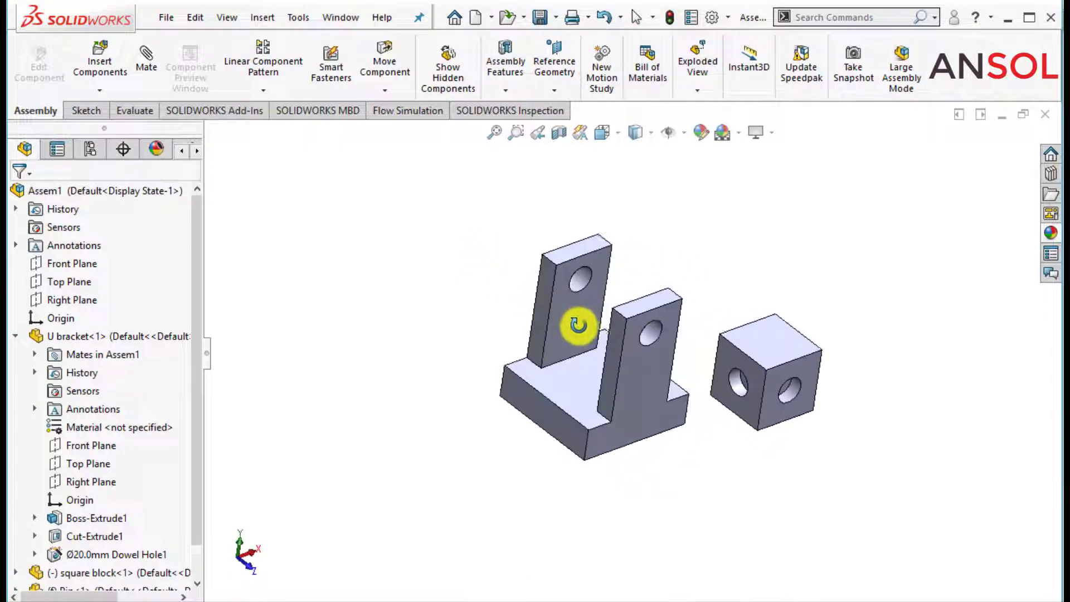
# Select the Pin and try dragging it out of the bracket from a top-down view
pyautogui.click(15, 336)
pyautogui.click(78, 372)
pyautogui.moveTo(384, 369); pyautogui.dragTo(410, 374, button='middle')
pyautogui.moveTo(601, 393); pyautogui.dragTo(758, 484)
pyautogui.click(506, 471)
pyautogui.moveTo(581, 463); pyautogui.dragTo(574, 460, button='middle')
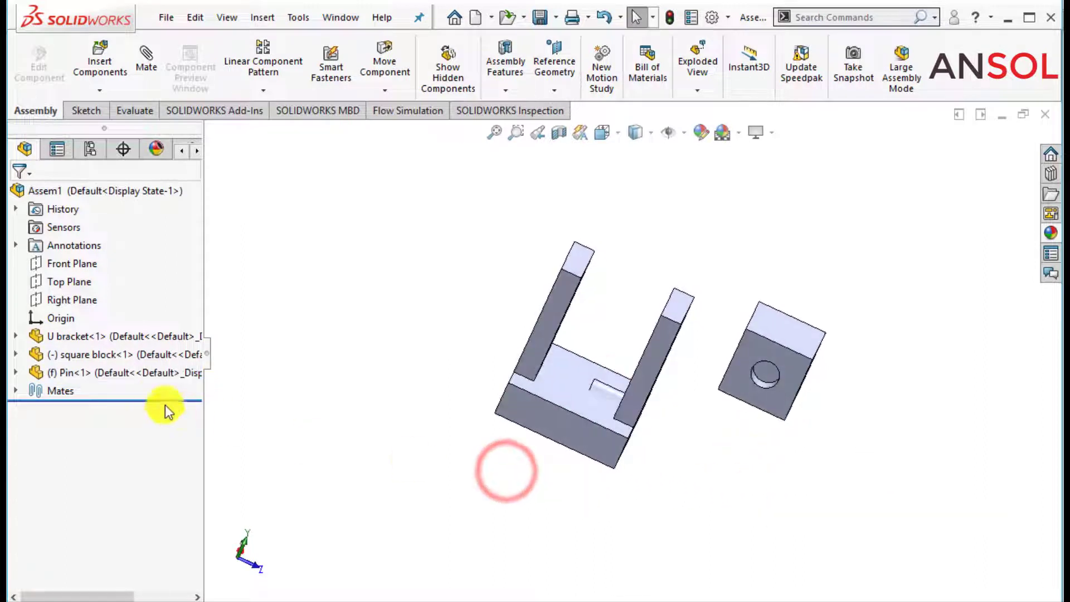
# Set the Pin to Float and pull it out below the bracket
pyautogui.click(110, 372)
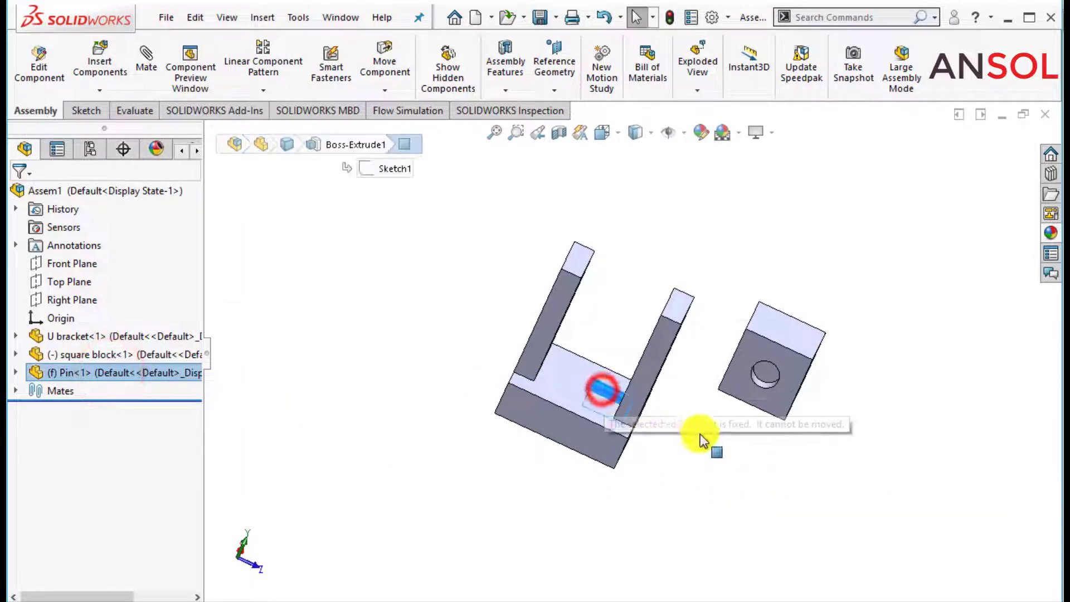
pyautogui.rightClick(117, 374)
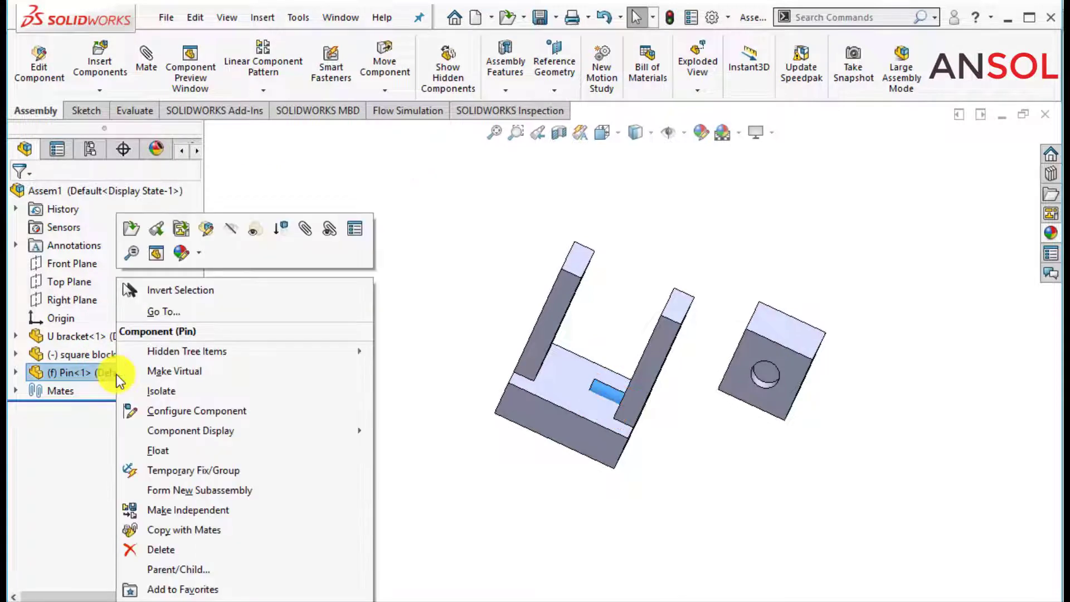
pyautogui.click(157, 453)
pyautogui.moveTo(613, 396); pyautogui.dragTo(717, 466)
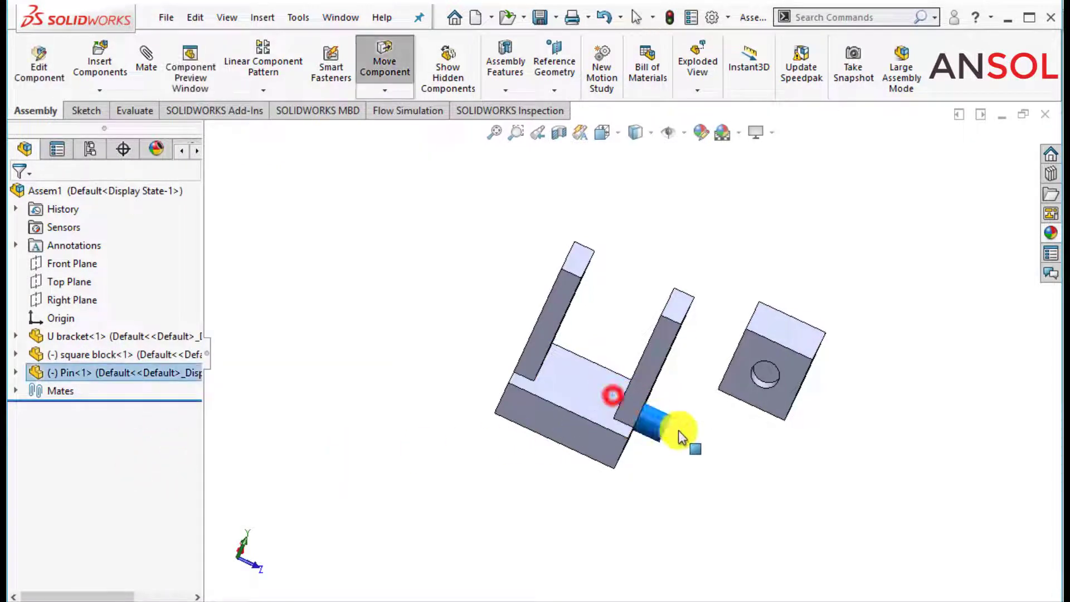
pyautogui.moveTo(490, 485)
pyautogui.mouseDown(button='middle')
pyautogui.moveTo(722, 414)
pyautogui.moveTo(650, 396)
pyautogui.mouseUp(button='middle')
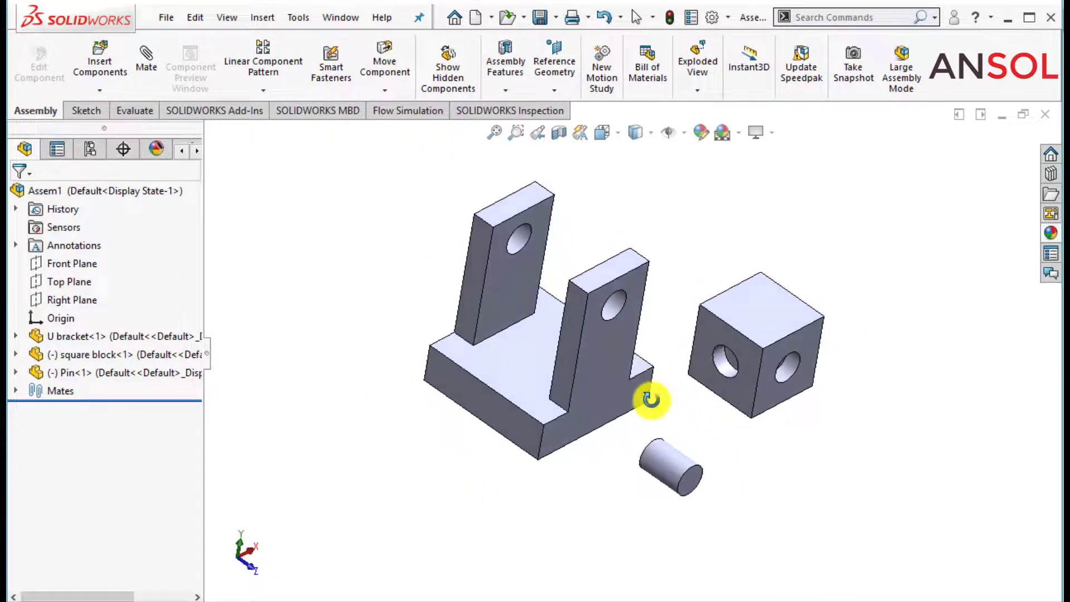
# Inspect the bracket arms' inner faces and the square block's edge from new angles
pyautogui.click(483, 321)
pyautogui.moveTo(494, 322); pyautogui.dragTo(582, 367, button='middle')
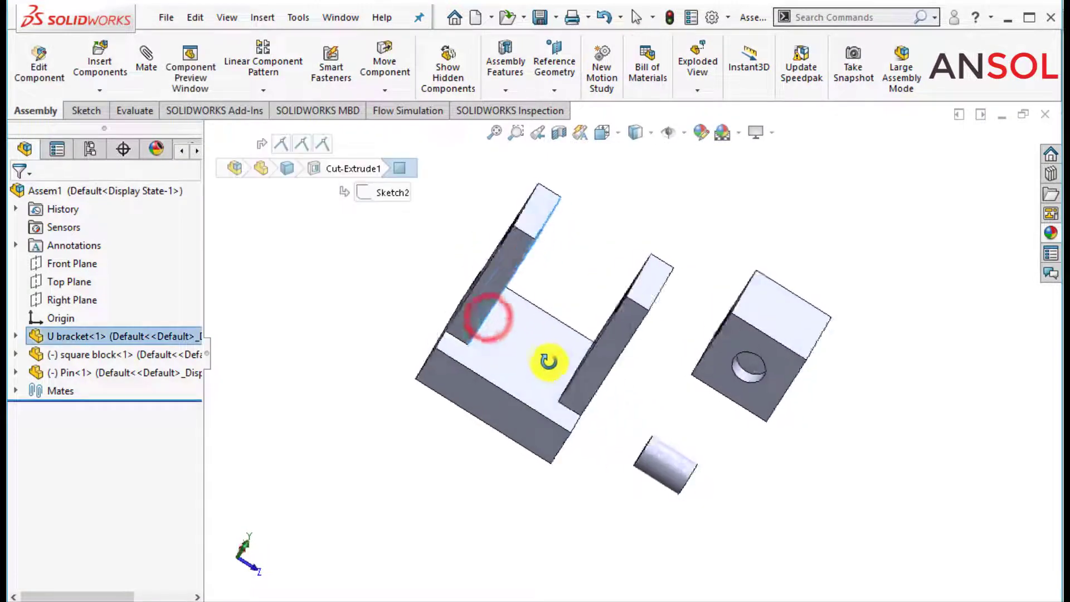
pyautogui.keyDown('ctrl'); pyautogui.click(586, 363); pyautogui.keyUp('ctrl')
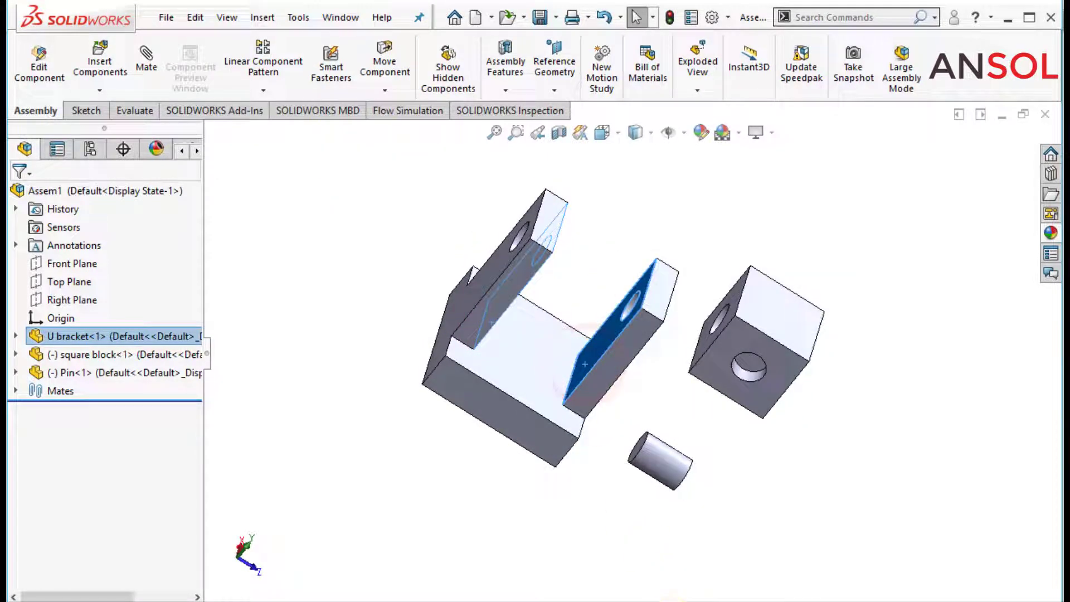
pyautogui.click(507, 520)
pyautogui.moveTo(484, 504); pyautogui.dragTo(656, 346, button='middle')
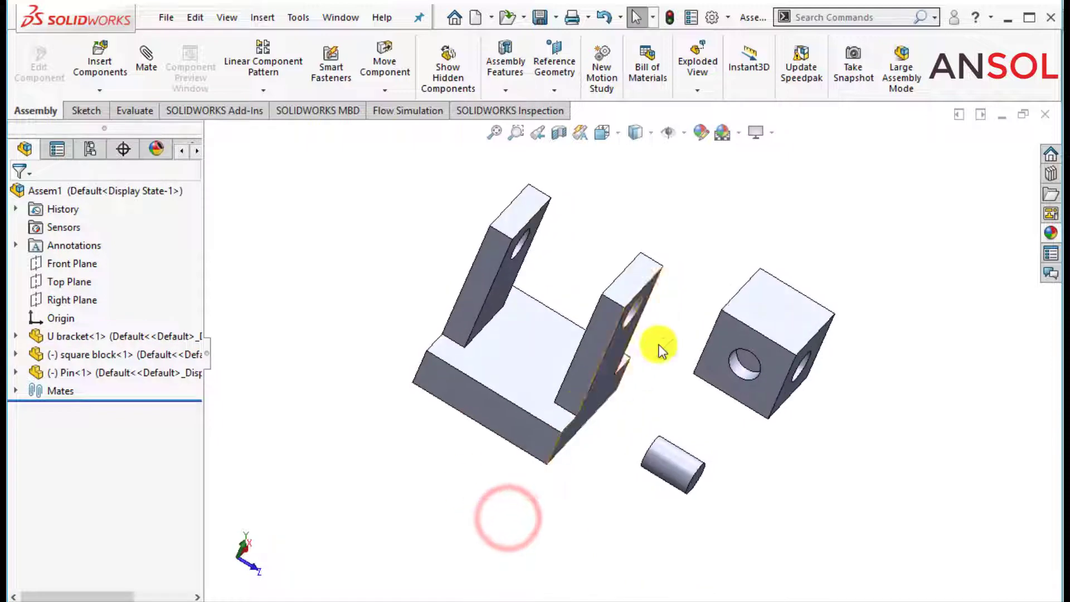
pyautogui.click(748, 329)
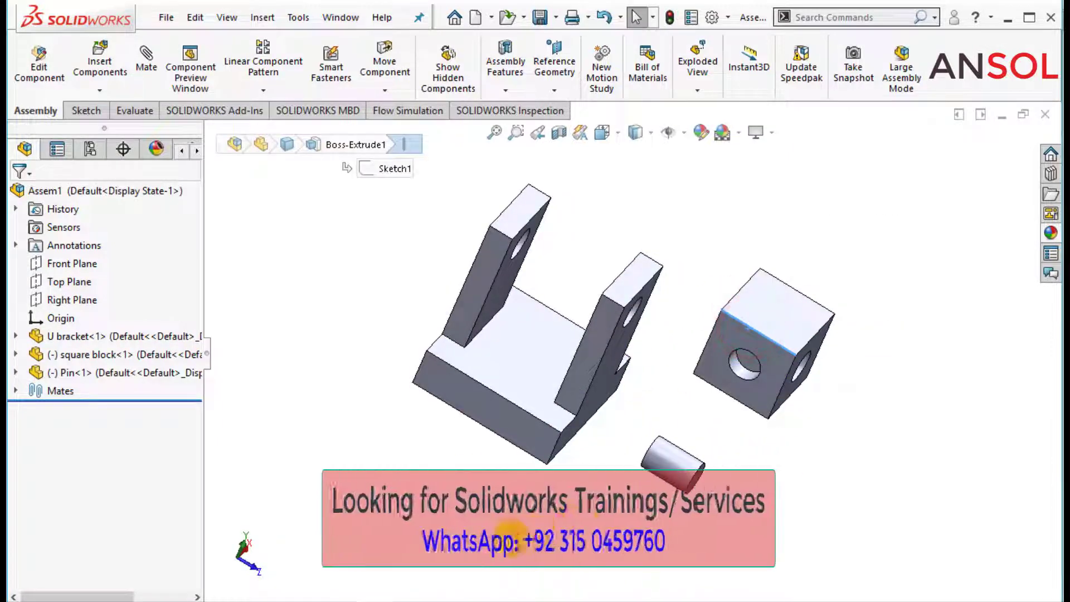
pyautogui.click(493, 538)
# Seat the square block with a concentric mate between its hole and the bracket arm's hole
pyautogui.click(146, 59)
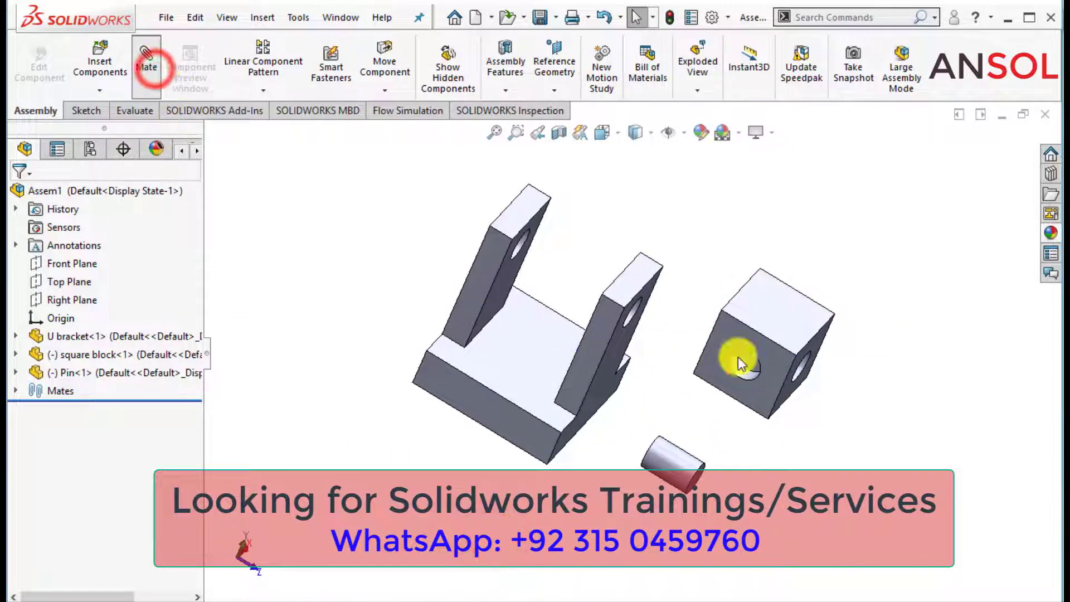
pyautogui.scroll(-3, 803, 360)
pyautogui.scroll(-2, 774, 366)
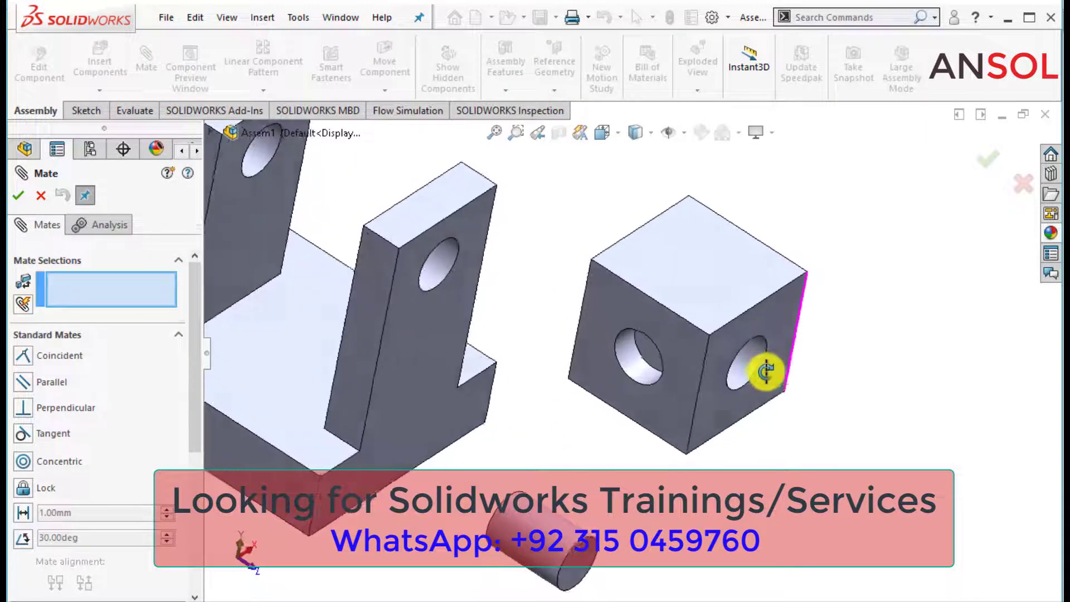
pyautogui.click(750, 374)
pyautogui.scroll(2, 778, 403)
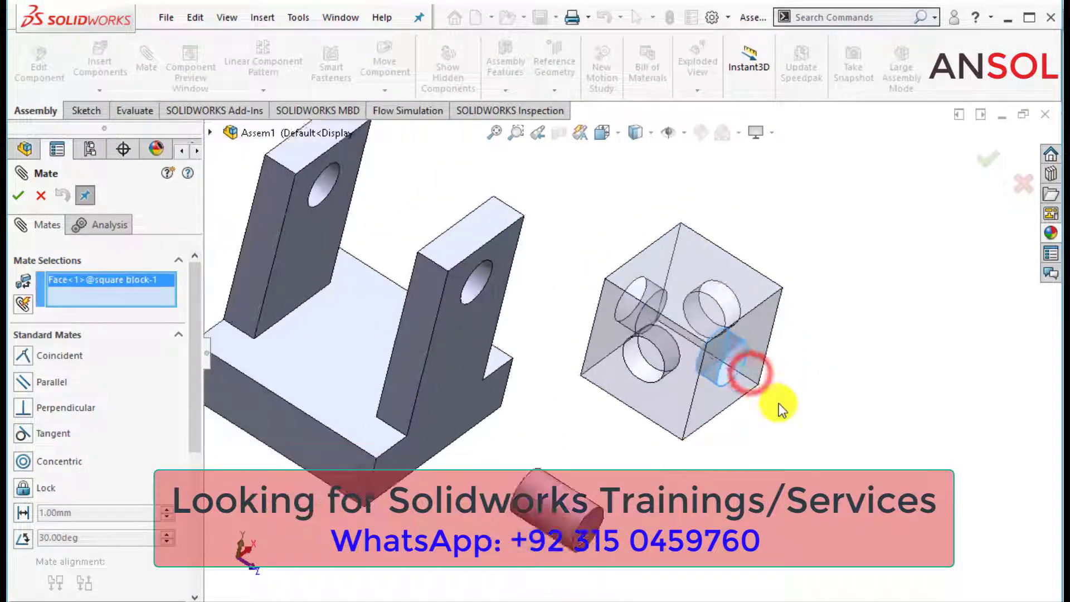
pyautogui.scroll(1, 769, 406)
pyautogui.scroll(2, 602, 378)
pyautogui.scroll(-3, 546, 329)
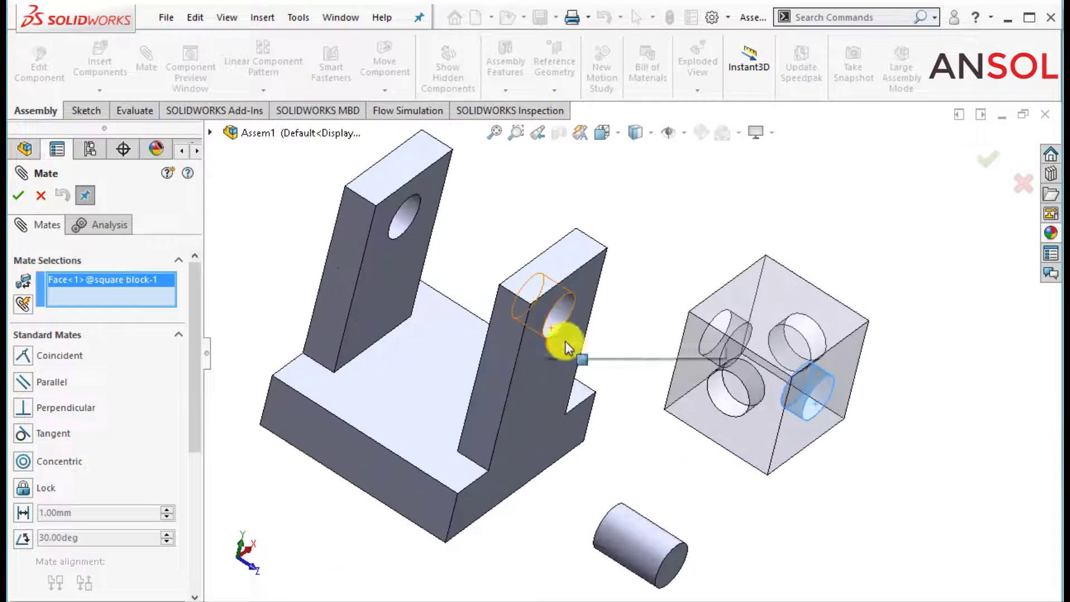
pyautogui.click(555, 326)
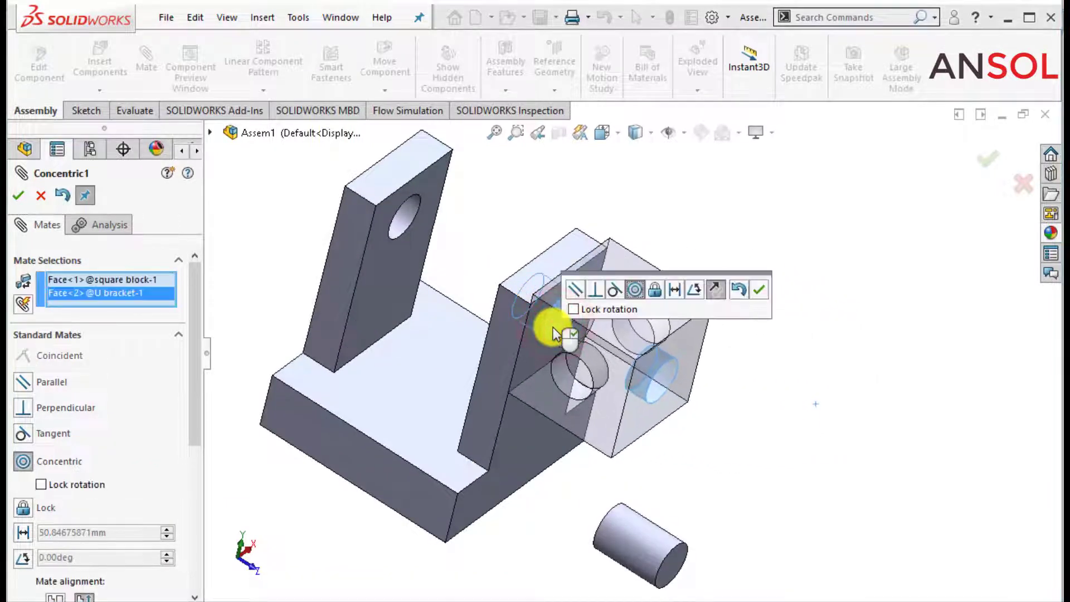
pyautogui.click(761, 289)
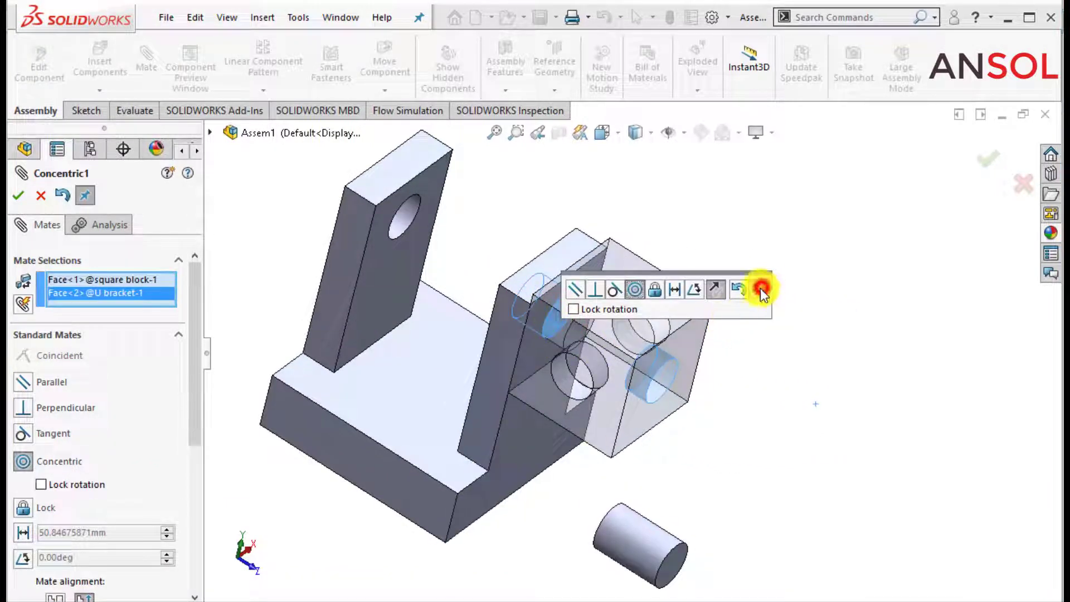
pyautogui.click(625, 327)
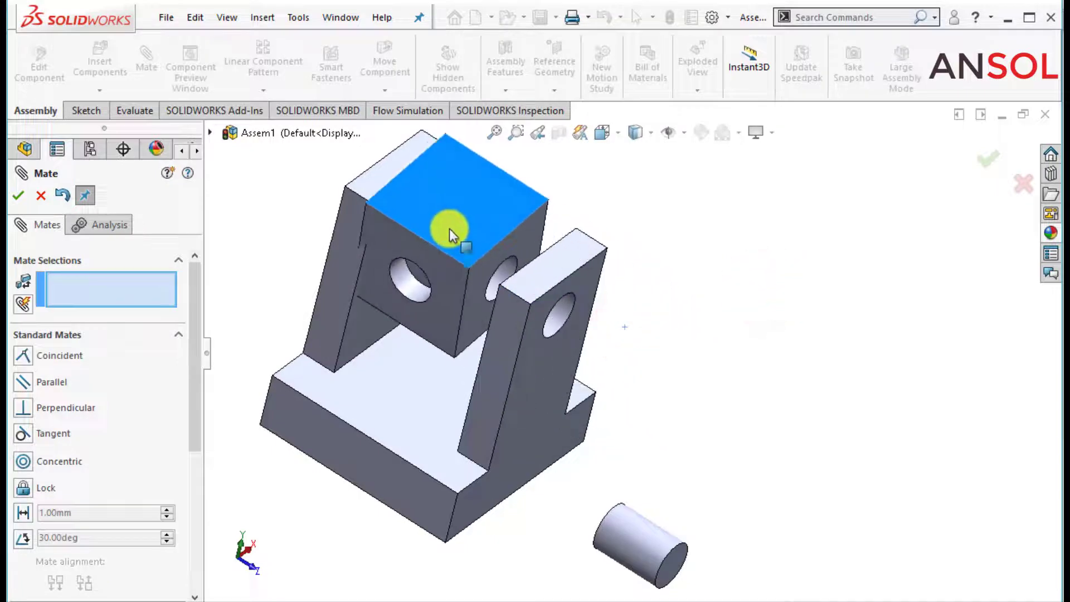
# Add a 5 mm distance mate between the block's side face and the bracket's inner face
pyautogui.click(821, 352)
pyautogui.scroll(-3, 538, 306)
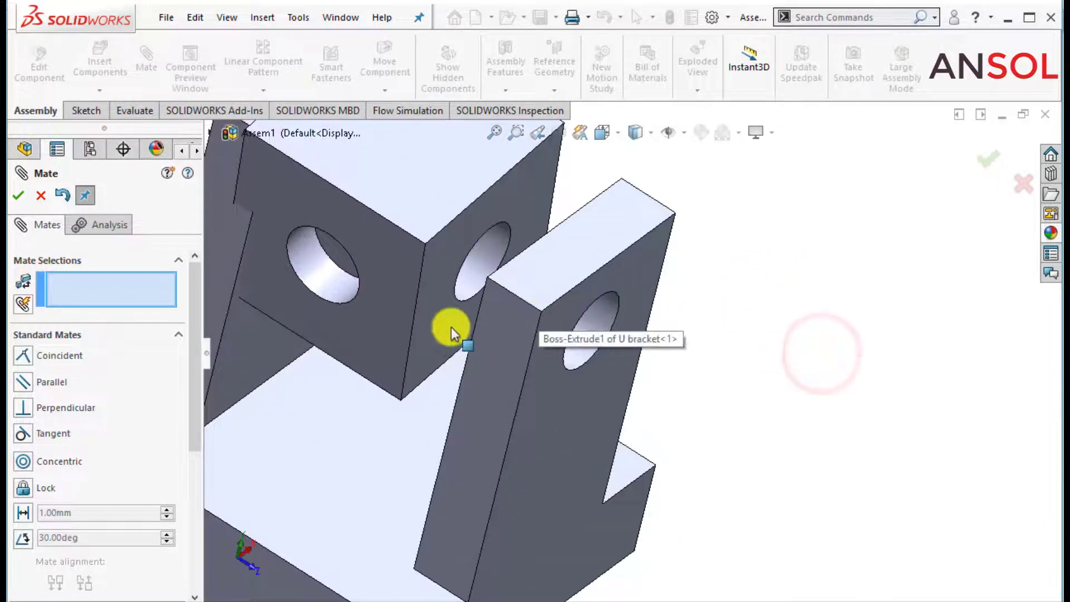
pyautogui.click(430, 320)
pyautogui.moveTo(429, 320)
pyautogui.mouseDown(button='middle')
pyautogui.moveTo(486, 351)
pyautogui.moveTo(529, 358)
pyautogui.moveTo(587, 403)
pyautogui.mouseUp(button='middle')
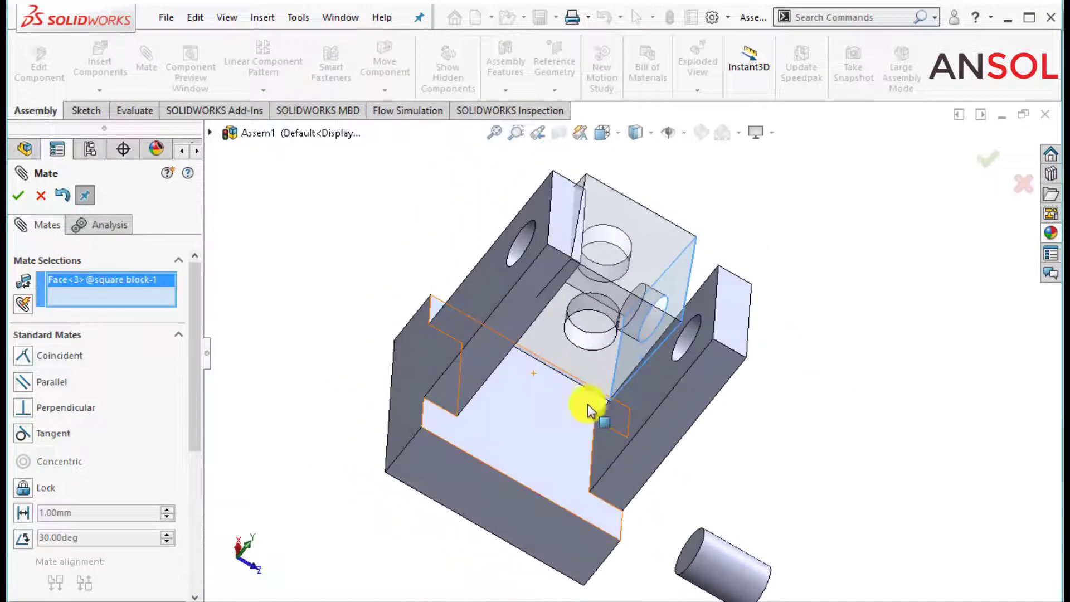
pyautogui.click(634, 407)
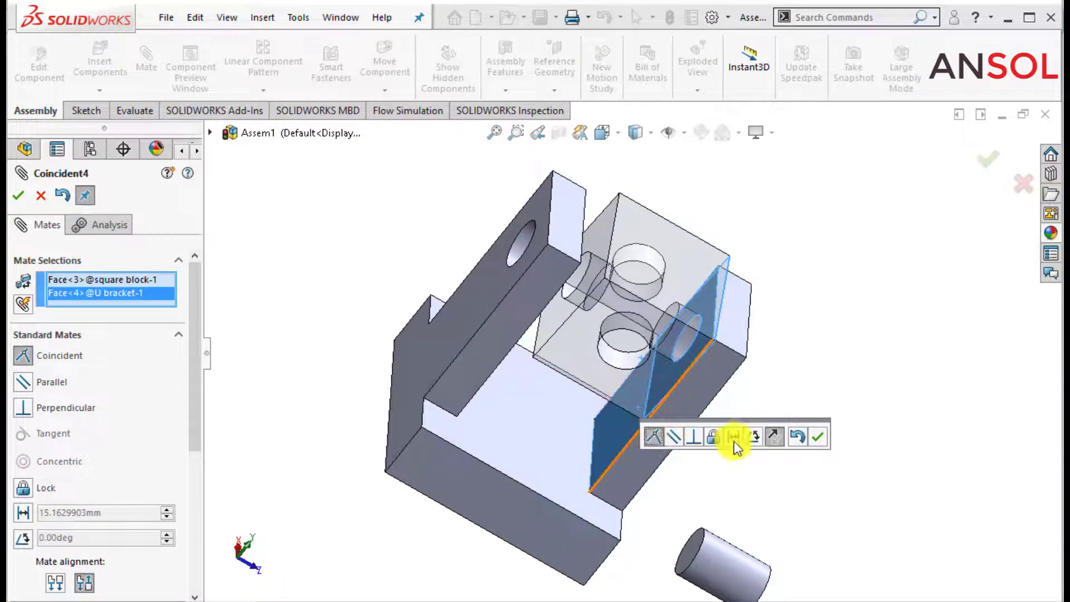
pyautogui.click(733, 437)
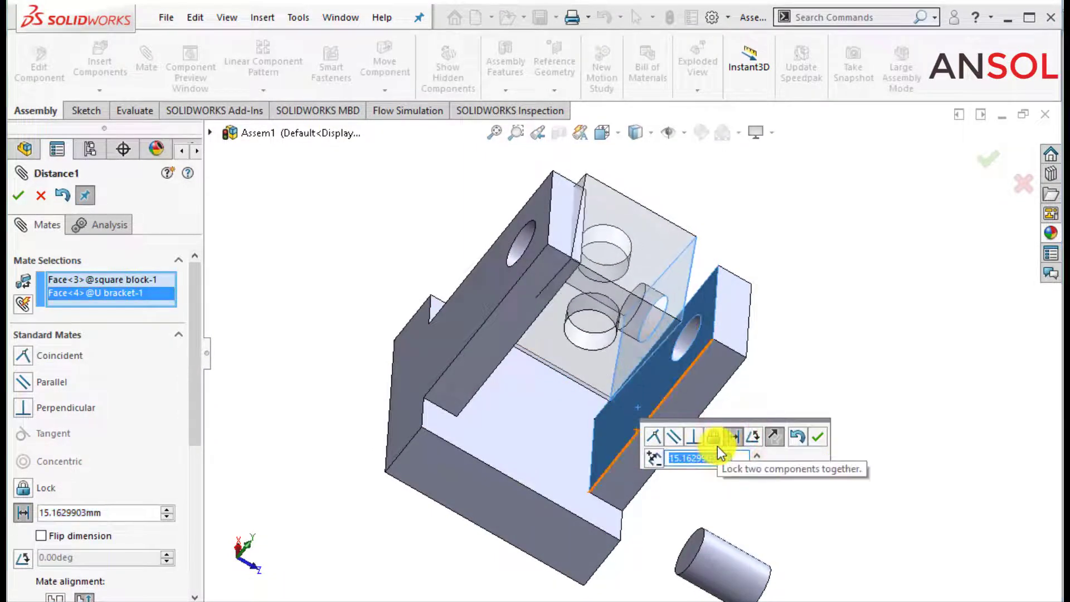
pyautogui.write('5')
pyautogui.press('Return')
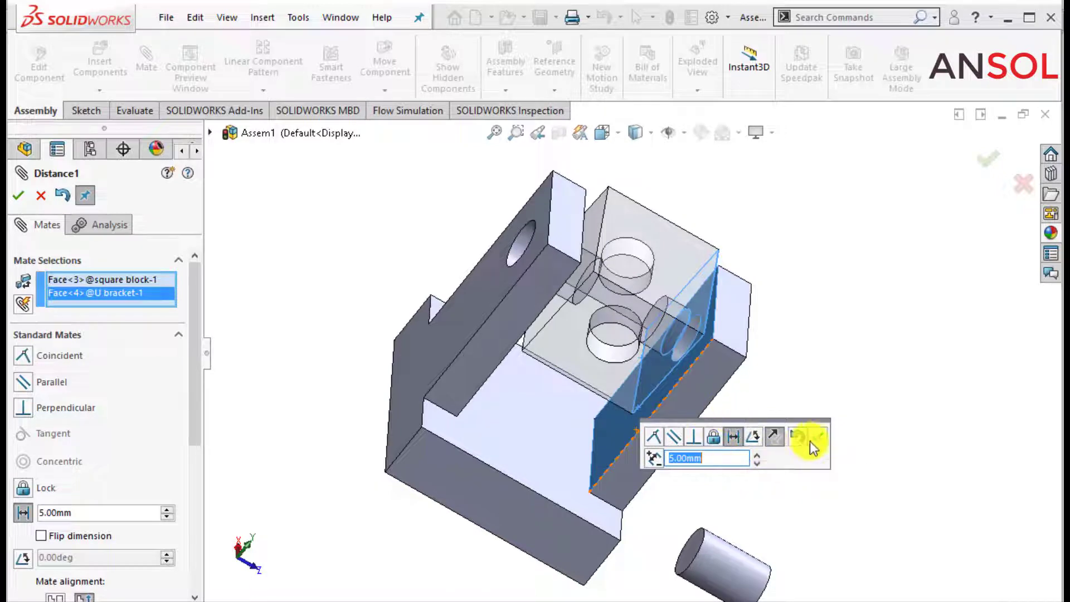
pyautogui.click(817, 437)
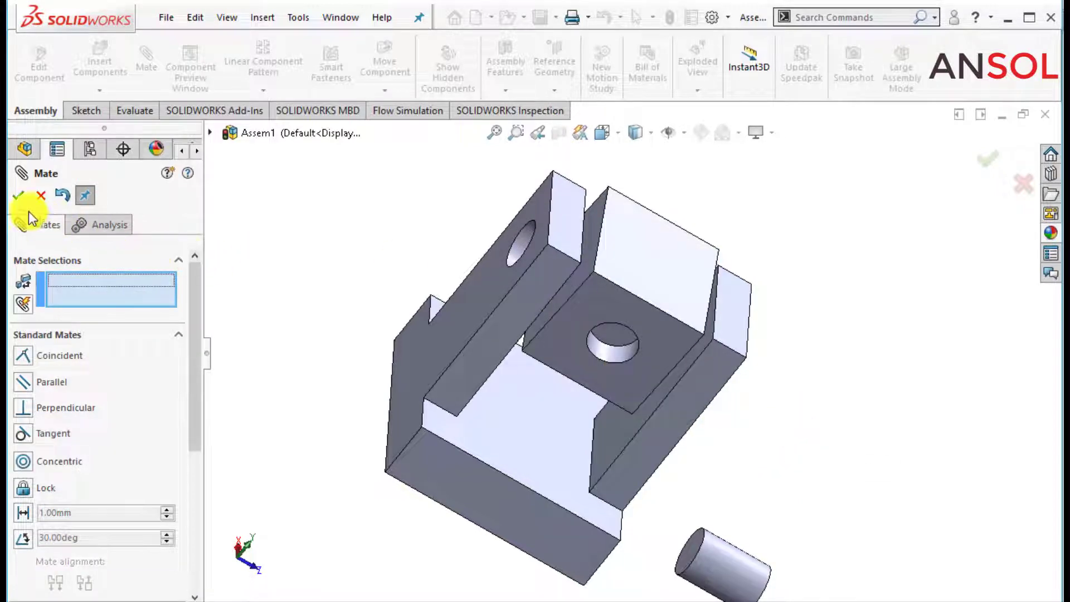
pyautogui.click(20, 196)
pyautogui.moveTo(476, 354)
pyautogui.mouseDown(button='middle')
pyautogui.moveTo(498, 336)
pyautogui.moveTo(537, 358)
pyautogui.moveTo(617, 452)
pyautogui.mouseUp(button='middle')
# Make the pin concentric with the U bracket's hole
pyautogui.scroll(-2, 617, 452)
pyautogui.click(146, 61)
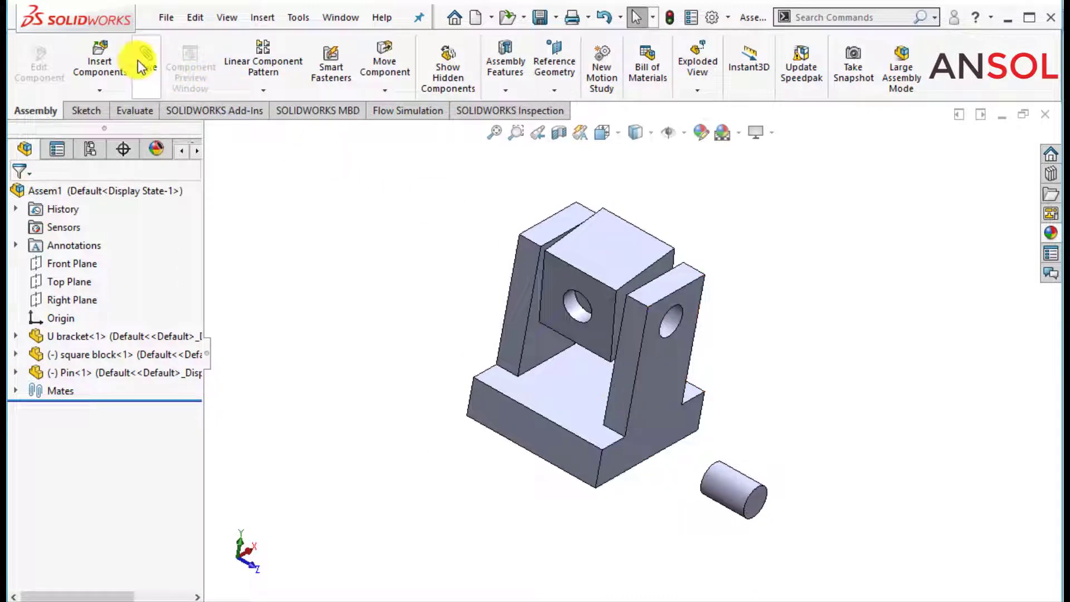
pyautogui.click(668, 329)
pyautogui.click(734, 489)
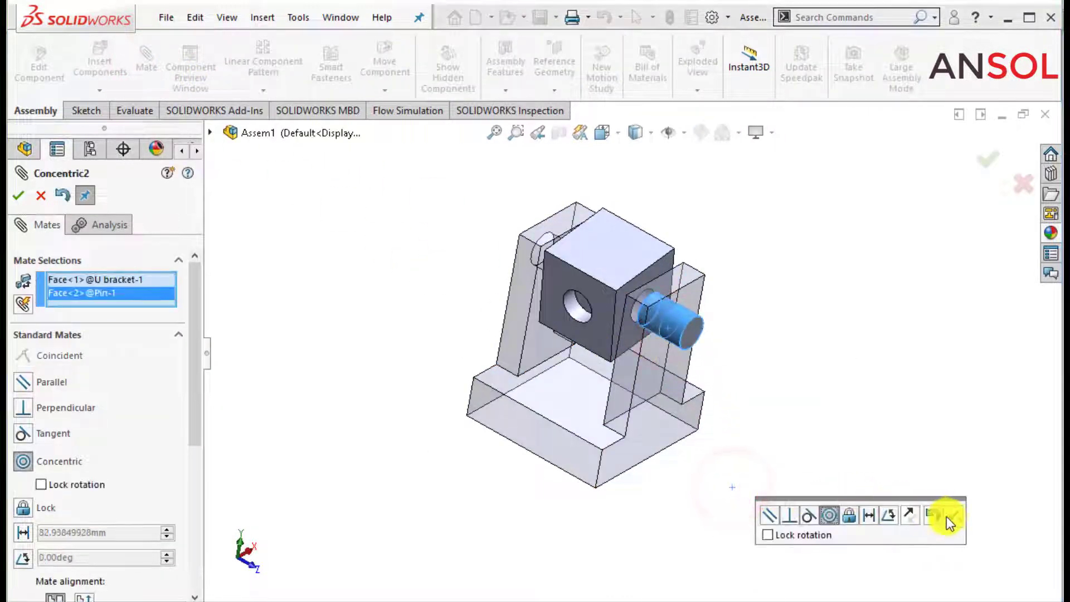
pyautogui.click(955, 521)
# Make the pin's end face coincident with the bracket's outer face so it sits flush
pyautogui.moveTo(776, 449); pyautogui.dragTo(805, 495, button='middle')
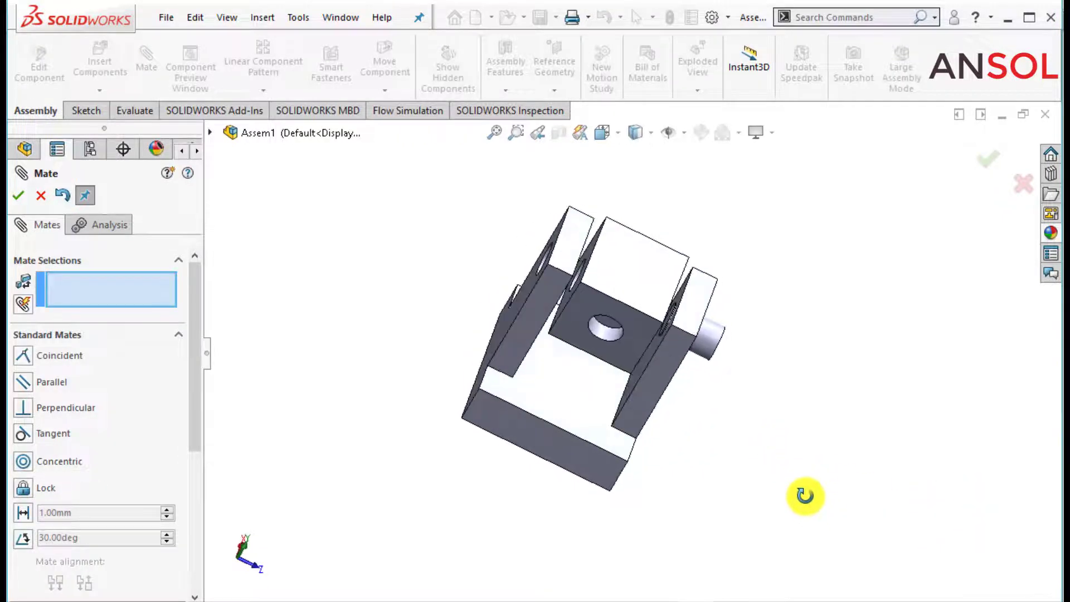
pyautogui.scroll(-3, 679, 328)
pyautogui.scroll(-2, 659, 344)
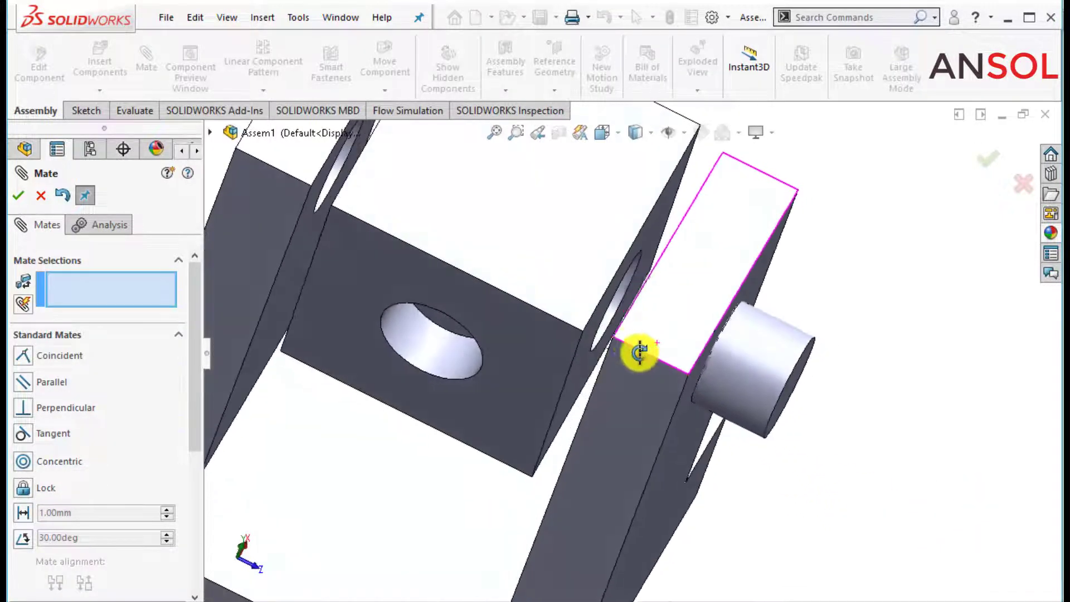
pyautogui.click(676, 444)
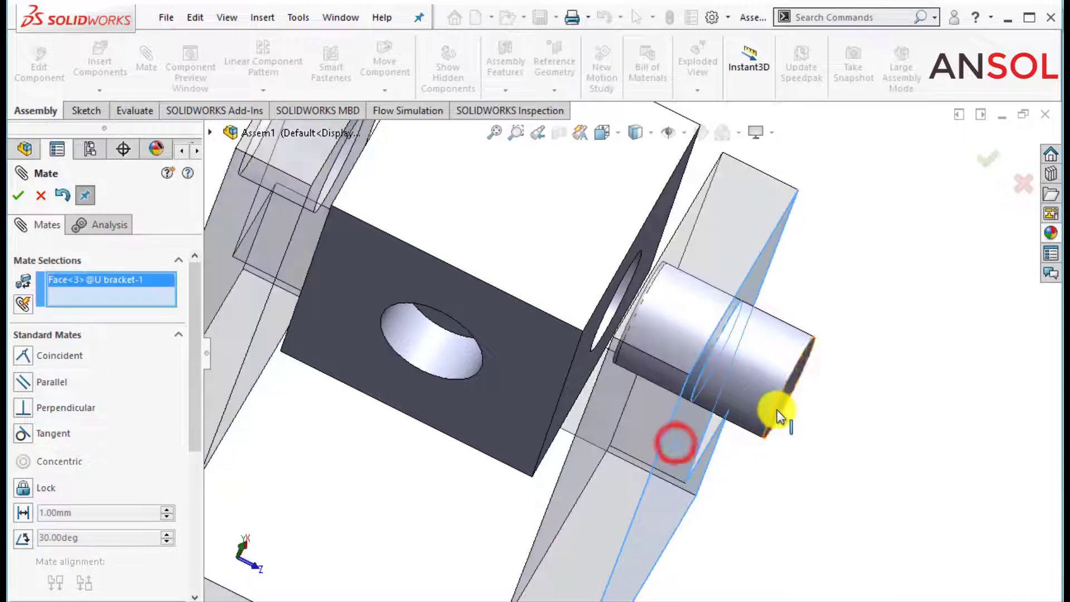
pyautogui.click(780, 407)
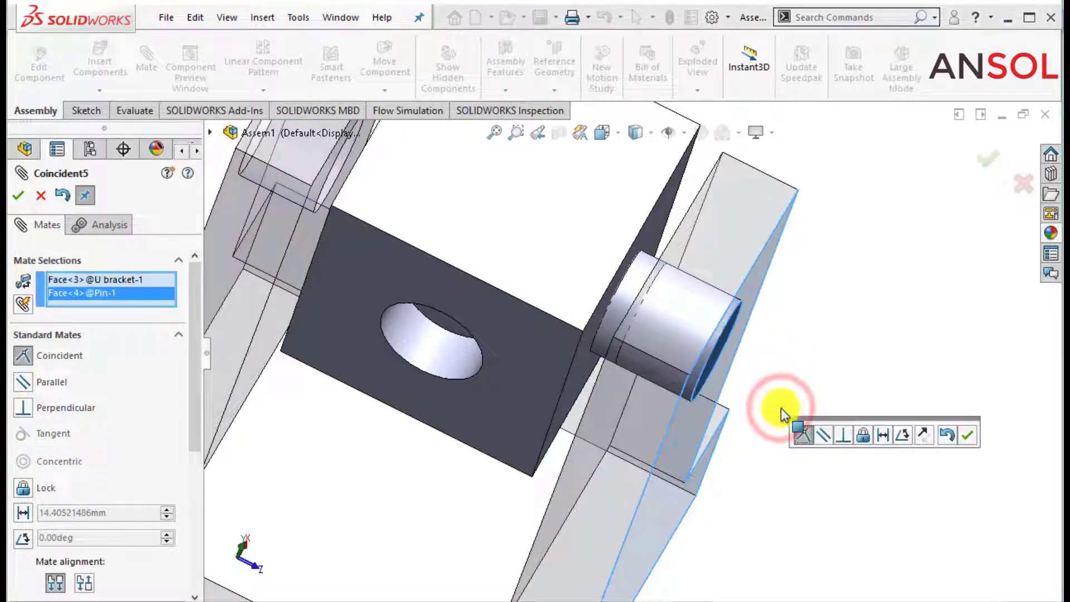
pyautogui.click(966, 435)
pyautogui.scroll(5, 894, 424)
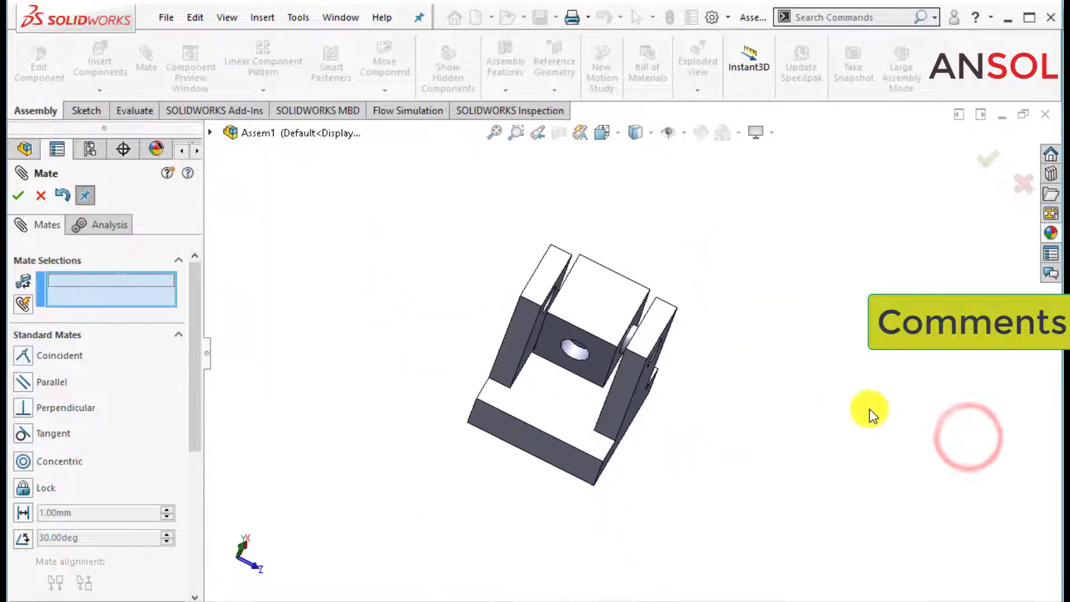
pyautogui.scroll(-2, 869, 409)
pyautogui.click(19, 195)
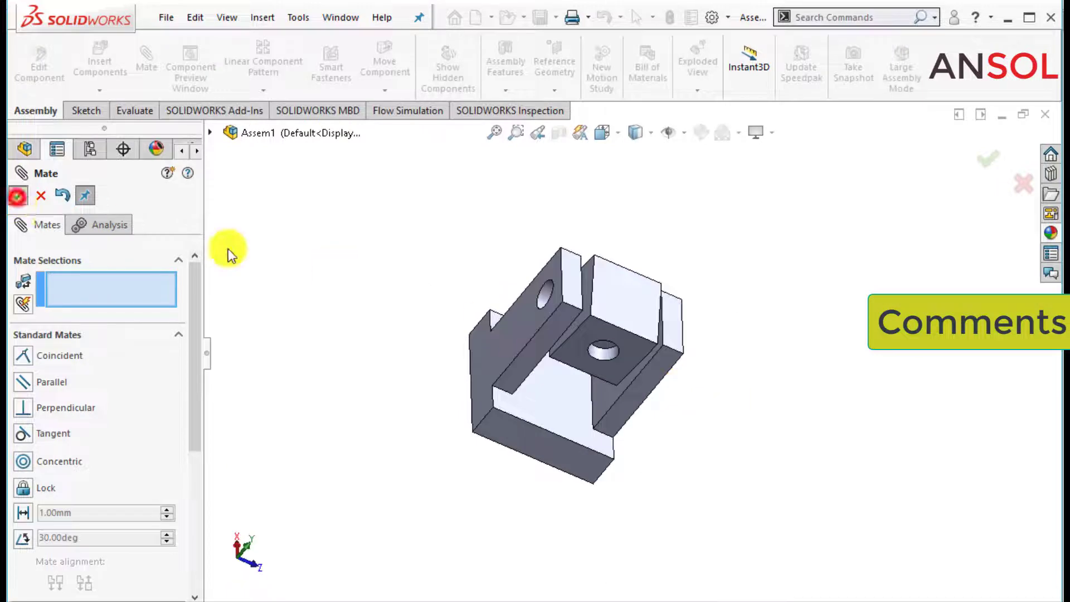
pyautogui.moveTo(520, 333)
pyautogui.mouseDown(button='middle')
pyautogui.moveTo(476, 301)
pyautogui.moveTo(692, 357)
pyautogui.mouseUp(button='middle')
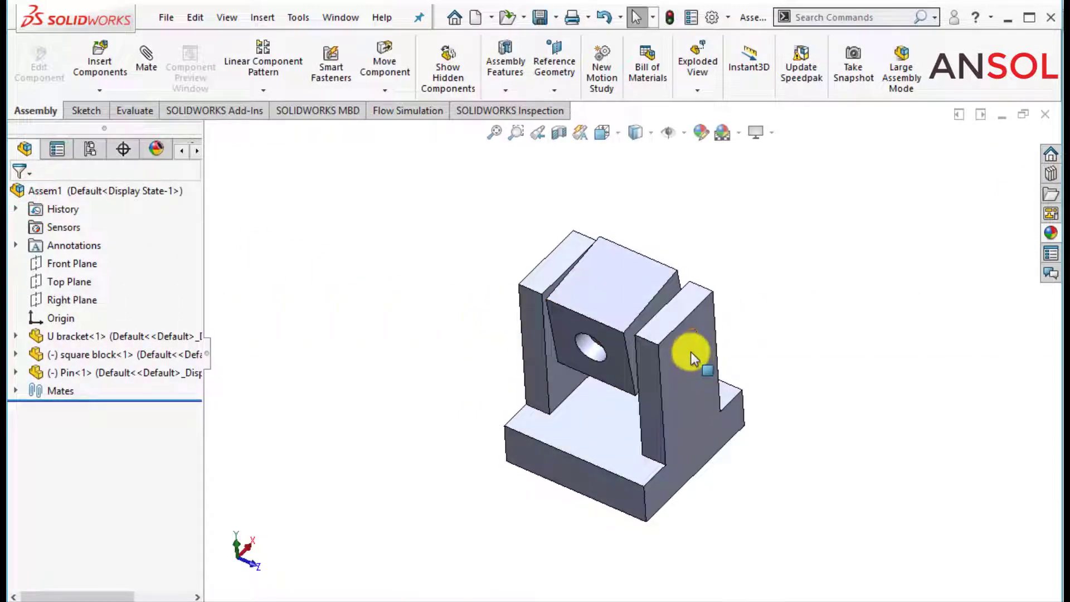
# Copy the pin and make it concentric with the bracket's opposite arm hole
pyautogui.keyDown('ctrl'); pyautogui.moveTo(629, 308); pyautogui.dragTo(402, 225); pyautogui.keyUp('ctrl')
pyautogui.moveTo(411, 354)
pyautogui.mouseDown(button='middle')
pyautogui.moveTo(508, 356)
pyautogui.moveTo(531, 284)
pyautogui.mouseUp(button='middle')
pyautogui.click(146, 64)
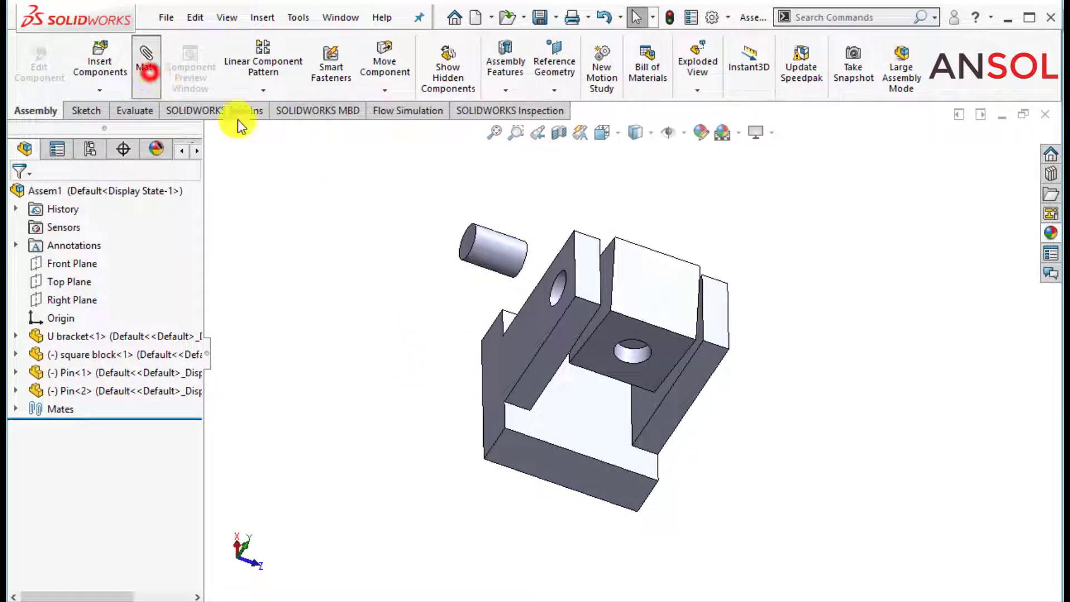
pyautogui.click(499, 254)
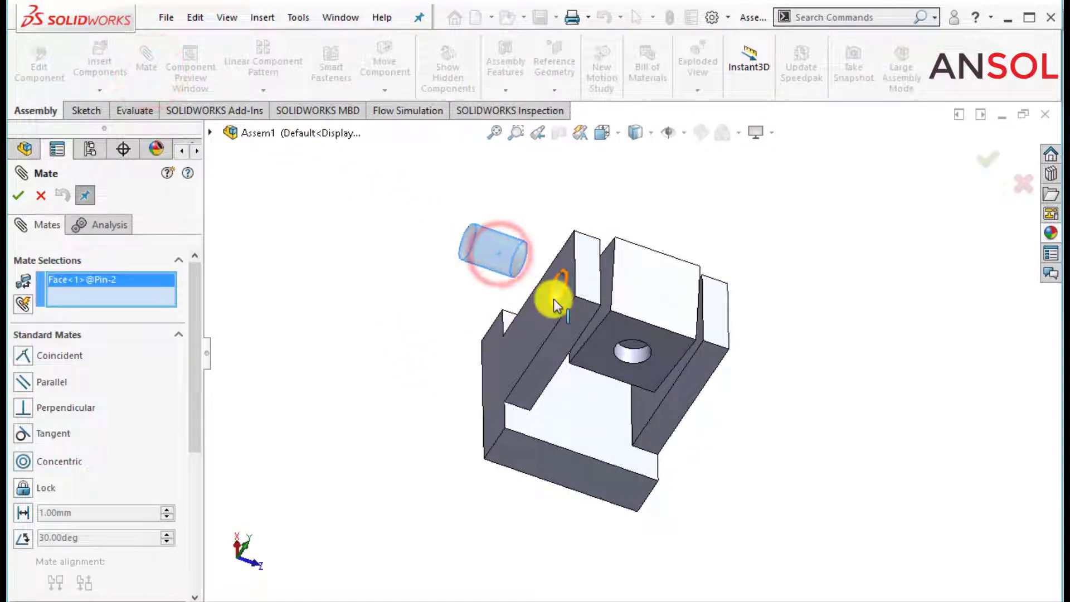
pyautogui.click(554, 299)
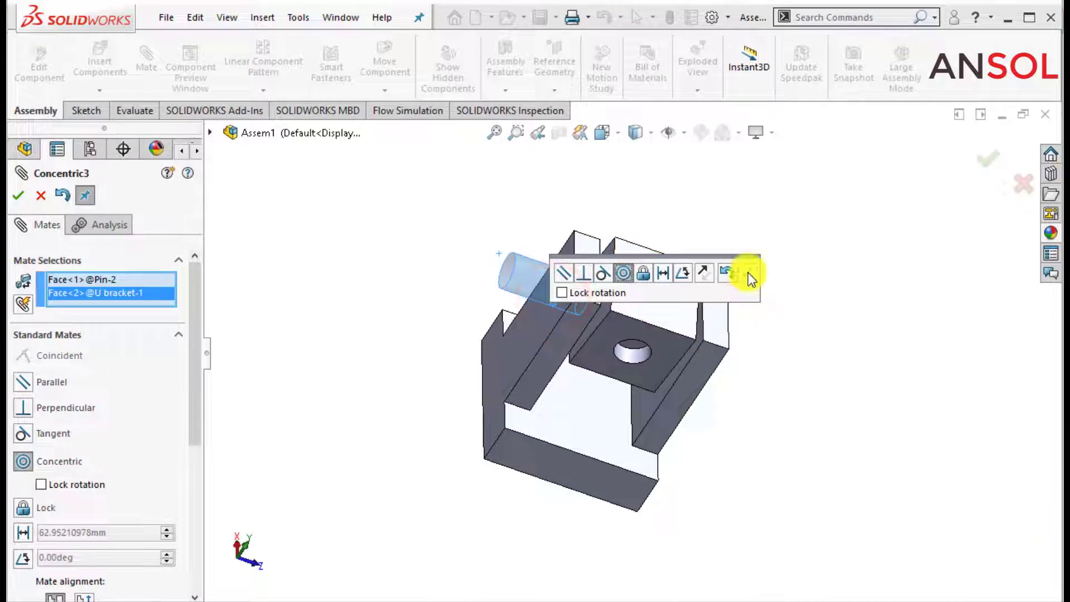
pyautogui.click(748, 272)
# Mate the second pin's end face coincident with the bracket's outer face for a flush fit
pyautogui.scroll(-3, 552, 289)
pyautogui.moveTo(544, 287)
pyautogui.mouseDown(button='middle')
pyautogui.moveTo(522, 251)
pyautogui.moveTo(539, 330)
pyautogui.mouseUp(button='middle')
pyautogui.click(545, 303)
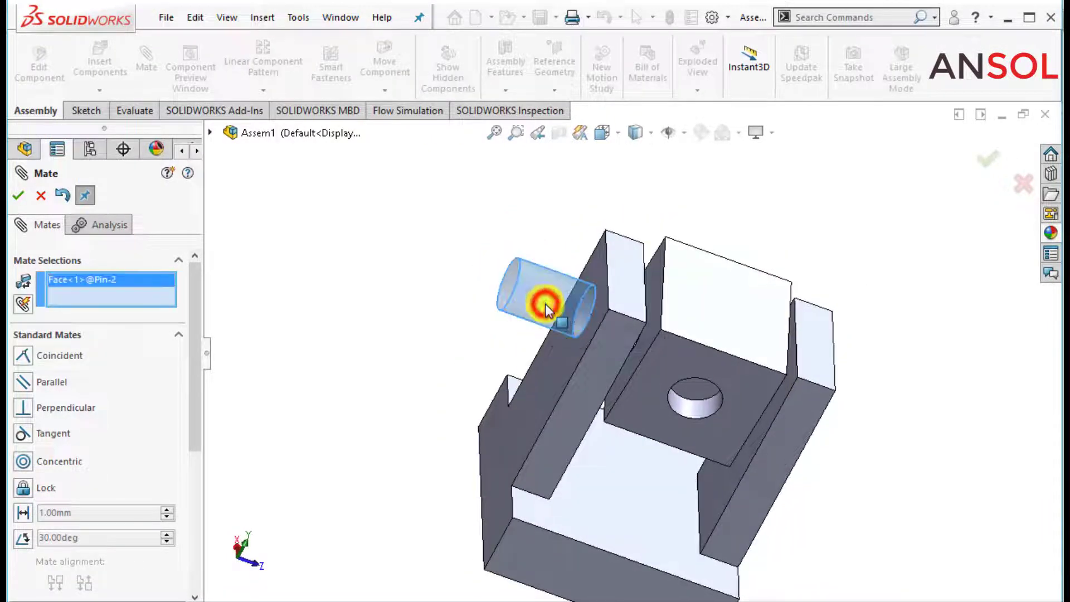
pyautogui.rightClick(169, 289)
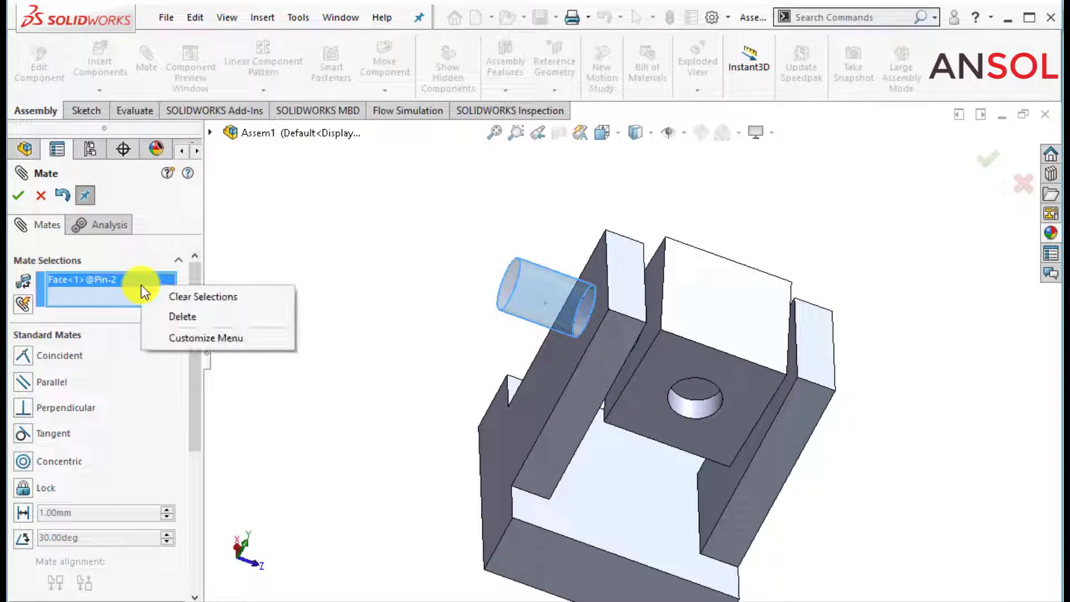
pyautogui.click(196, 301)
pyautogui.click(506, 289)
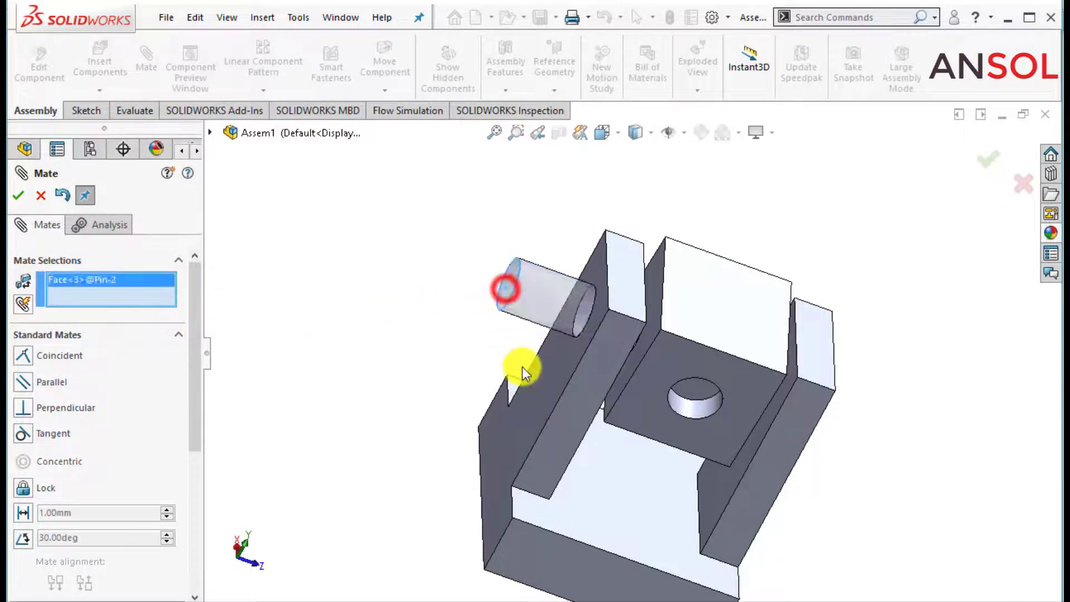
pyautogui.click(539, 392)
pyautogui.click(733, 424)
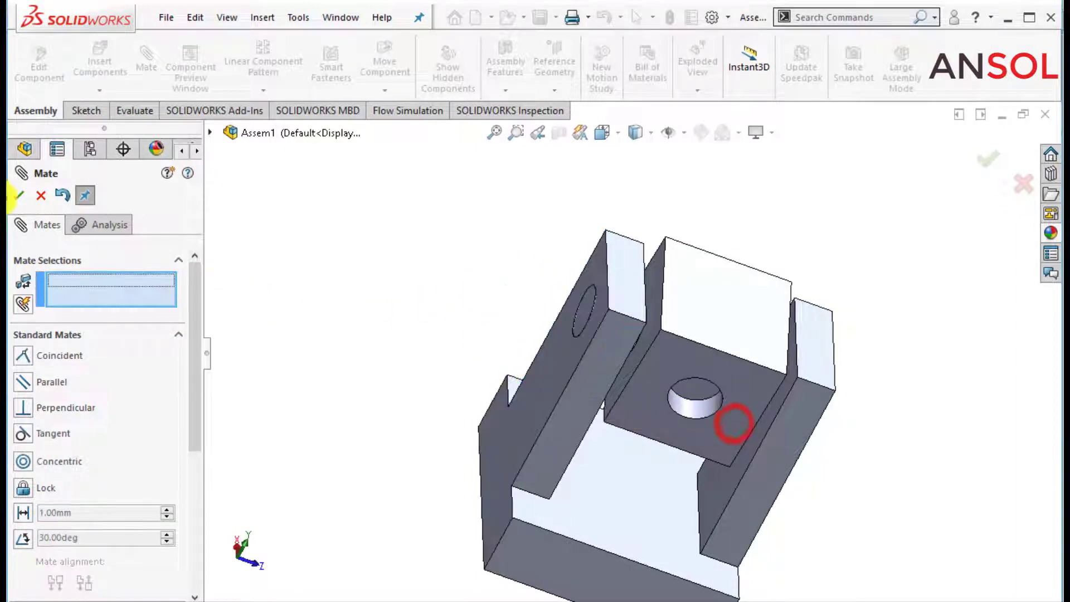
pyautogui.click(18, 195)
pyautogui.scroll(5, 460, 280)
# Swing the square block about its pins to test its rotation
pyautogui.scroll(3, 669, 366)
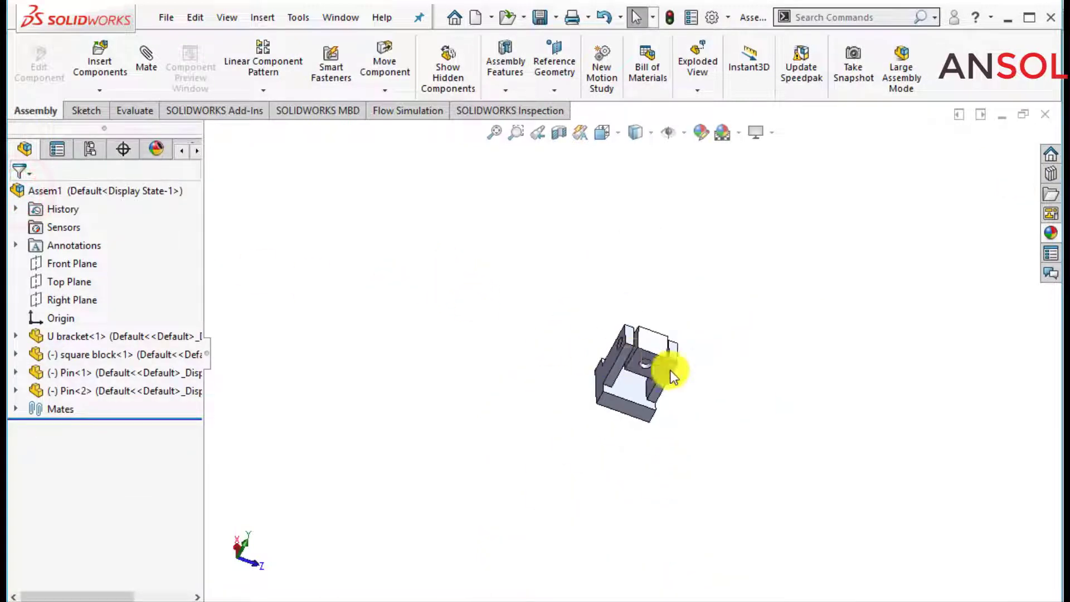
pyautogui.scroll(-3, 649, 380)
pyautogui.moveTo(649, 380); pyautogui.dragTo(543, 296, button='middle')
pyautogui.scroll(-3, 594, 359)
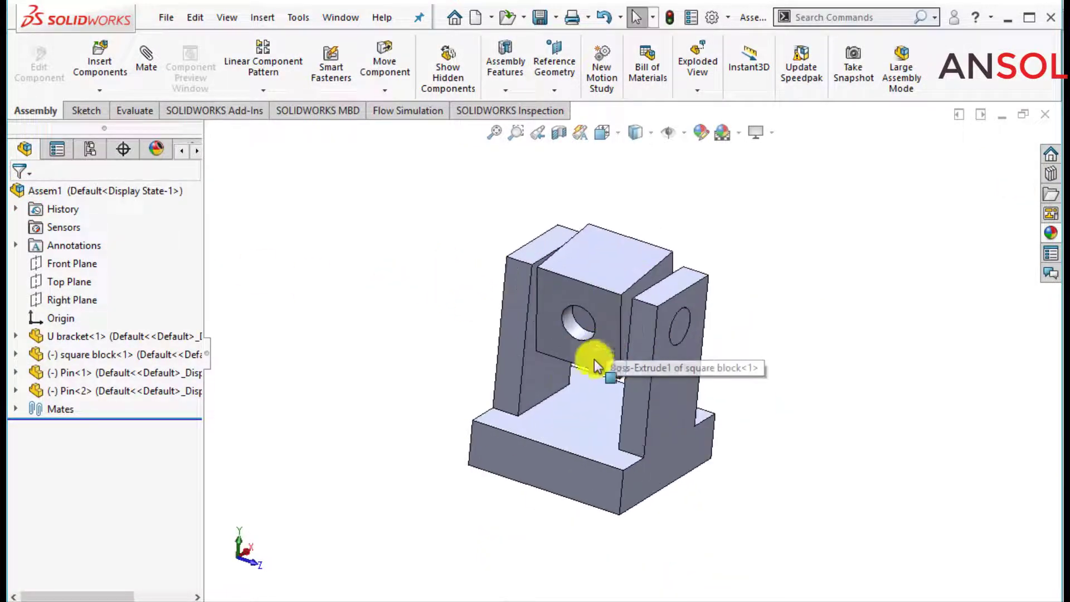
pyautogui.click(587, 287)
pyautogui.moveTo(586, 287)
pyautogui.mouseDown()
pyautogui.moveTo(574, 295)
pyautogui.moveTo(630, 232)
pyautogui.moveTo(584, 316)
pyautogui.moveTo(617, 230)
pyautogui.moveTo(591, 275)
pyautogui.mouseUp()
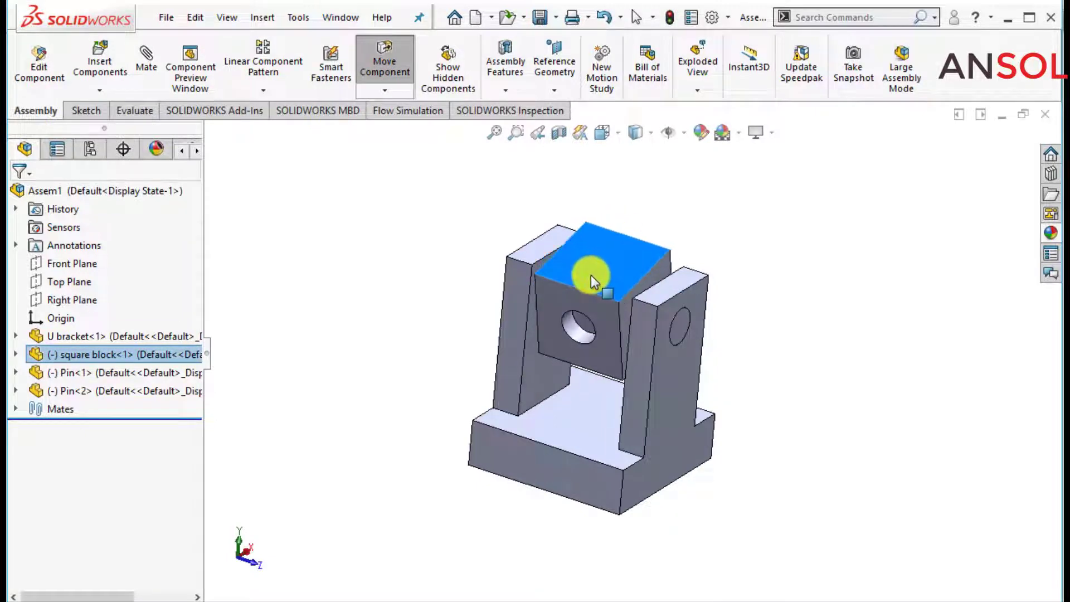
pyautogui.press('Escape')
pyautogui.click(858, 479)
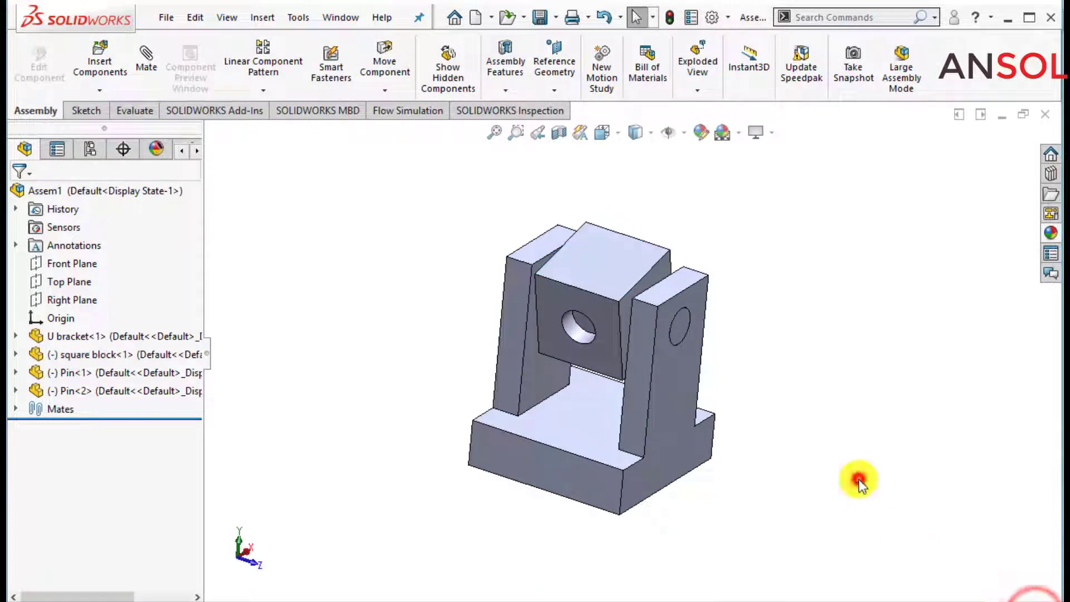
# Place two more pin copies and make the left pin concentric with the square block's hole
pyautogui.moveTo(679, 332)
pyautogui.mouseDown()
pyautogui.moveTo(782, 264)
pyautogui.moveTo(467, 233)
pyautogui.mouseUp()
pyautogui.click(789, 384)
pyautogui.click(382, 298)
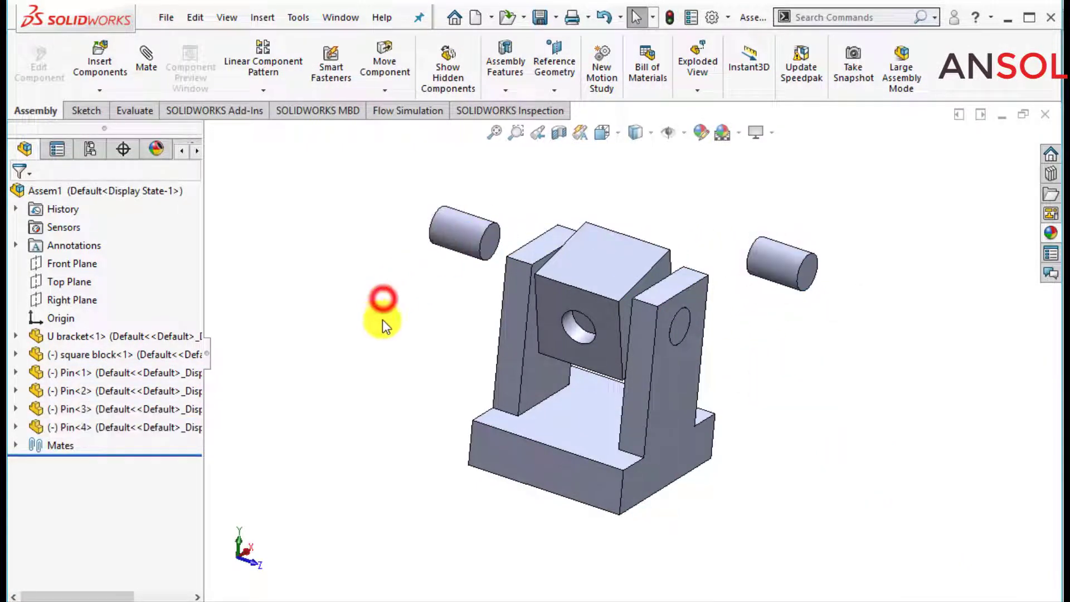
pyautogui.click(147, 64)
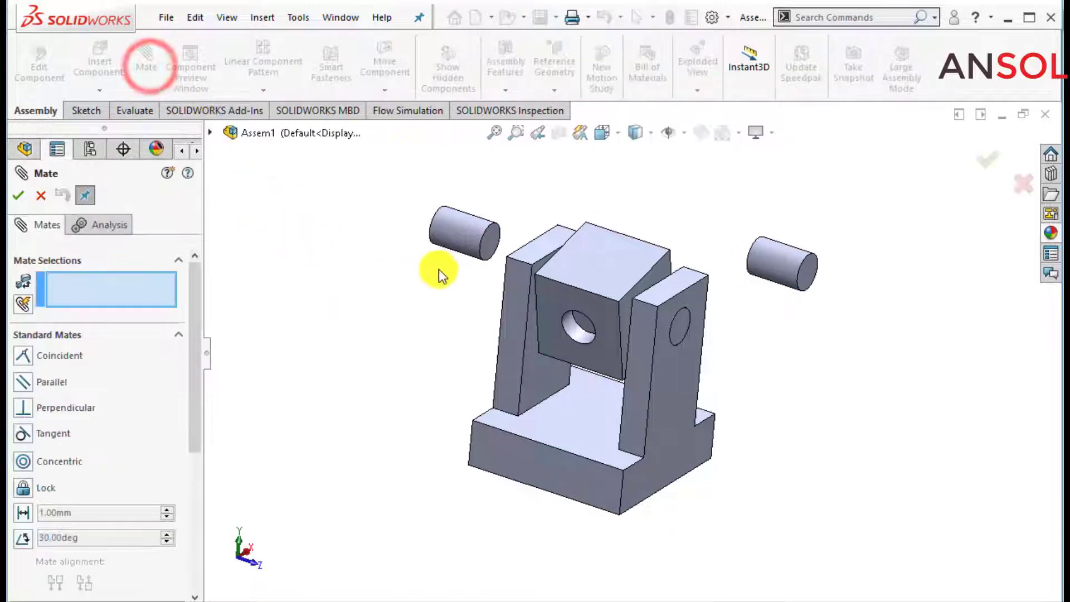
pyautogui.click(466, 245)
pyautogui.scroll(-3, 568, 338)
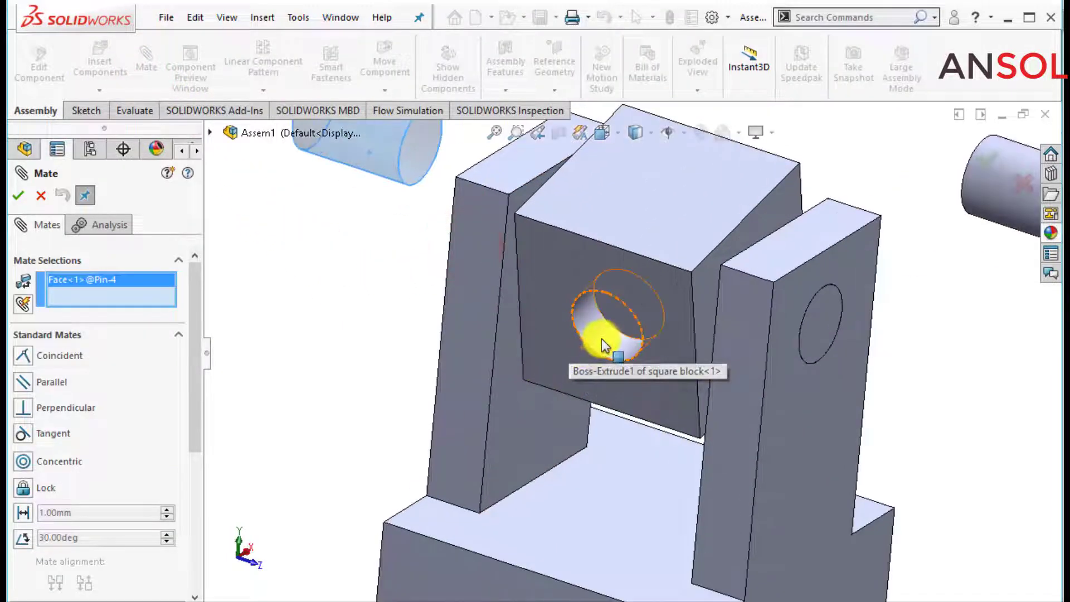
pyautogui.click(600, 338)
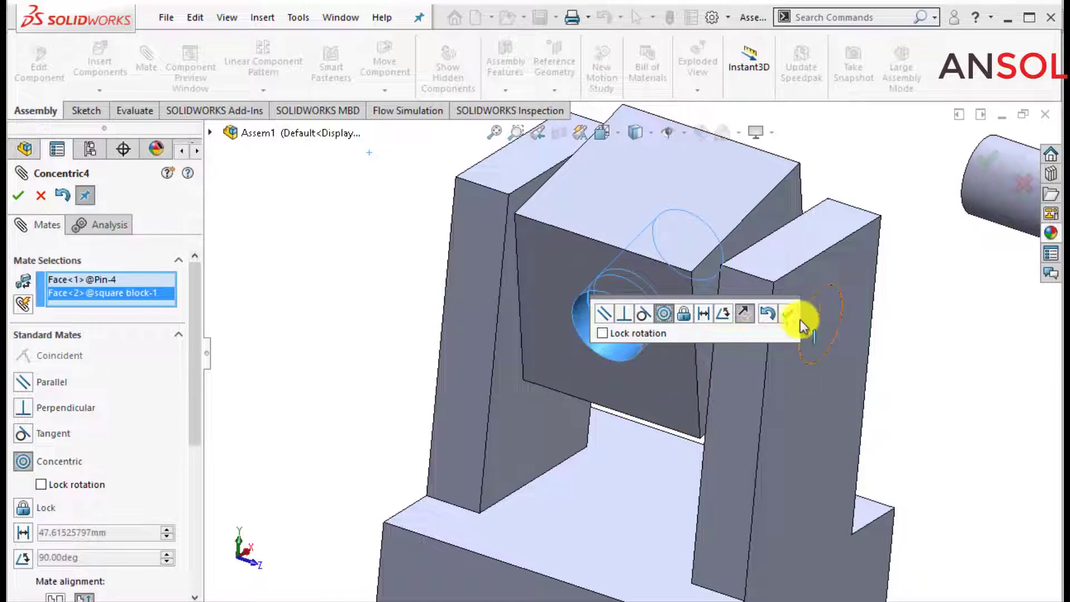
pyautogui.click(790, 314)
# Identify Pin<4> in the component tree and rotate the square block so its hole faces up
pyautogui.scroll(3, 640, 319)
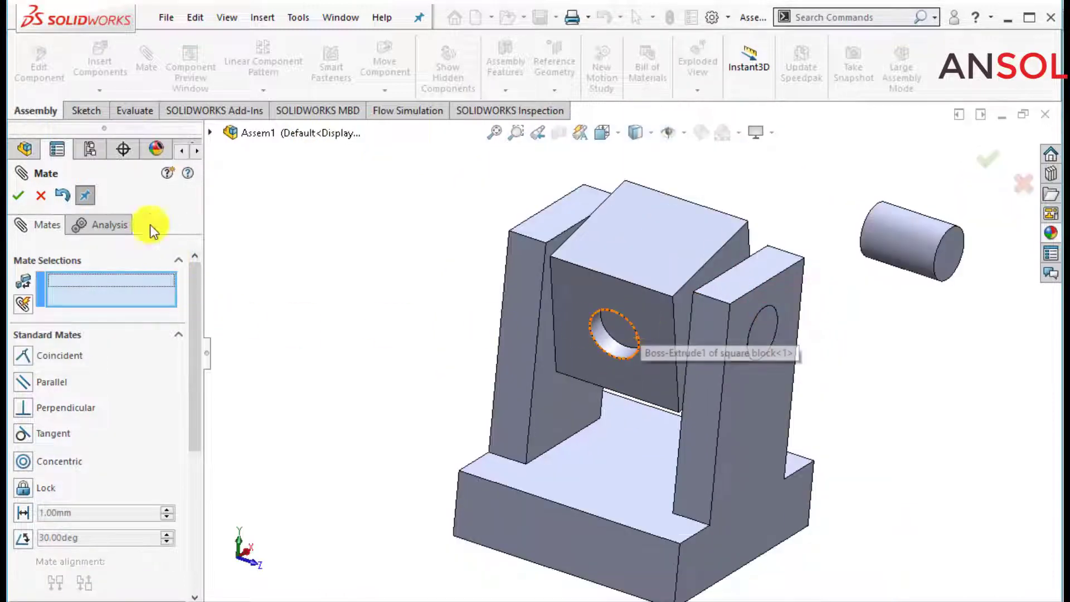
pyautogui.click(210, 132)
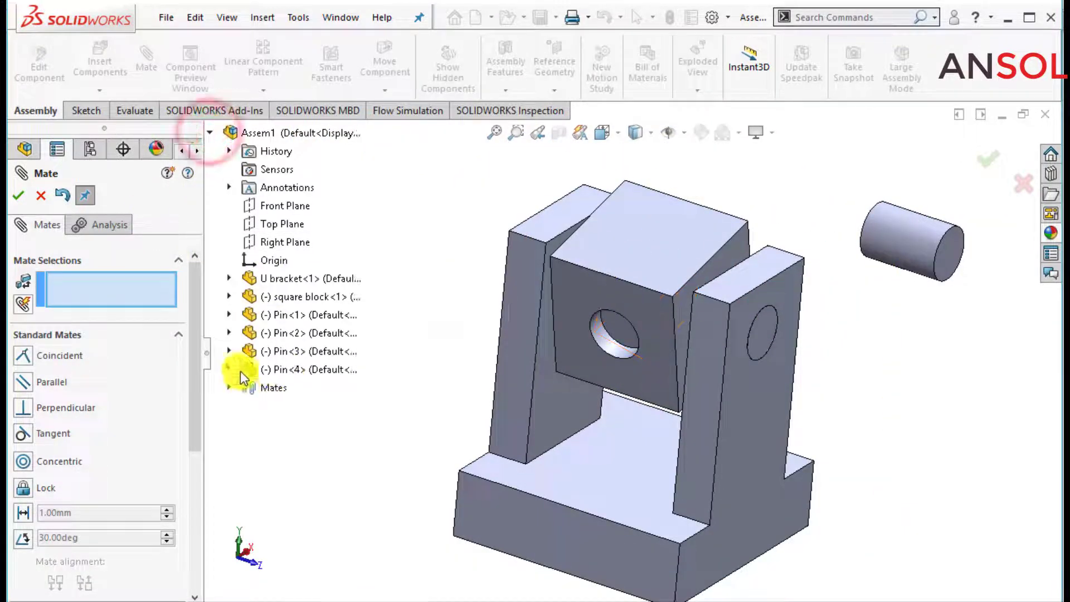
pyautogui.click(266, 367)
pyautogui.click(316, 370)
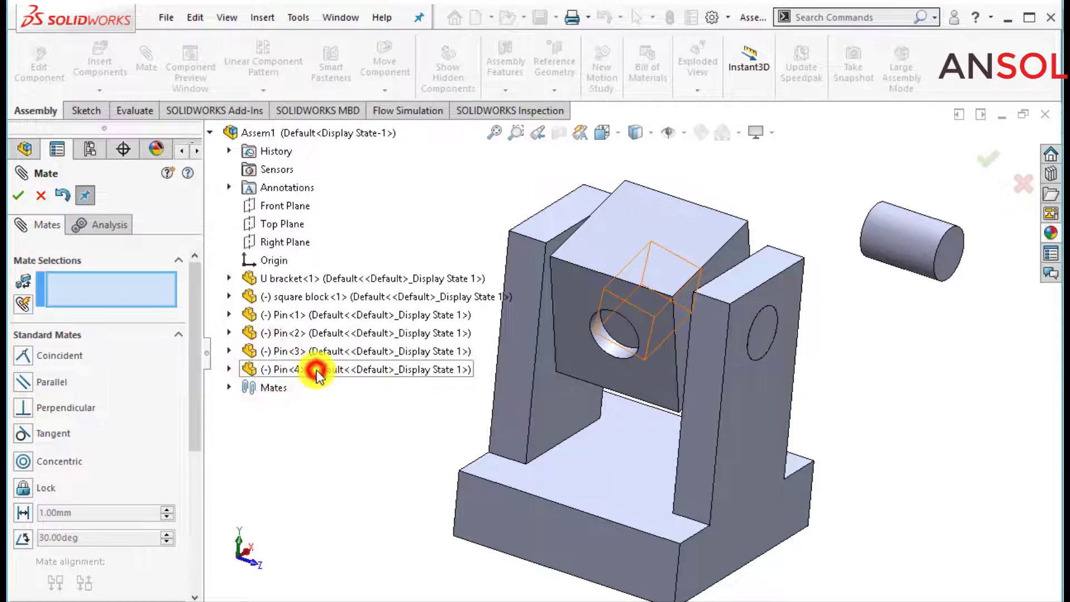
pyautogui.scroll(2, 491, 382)
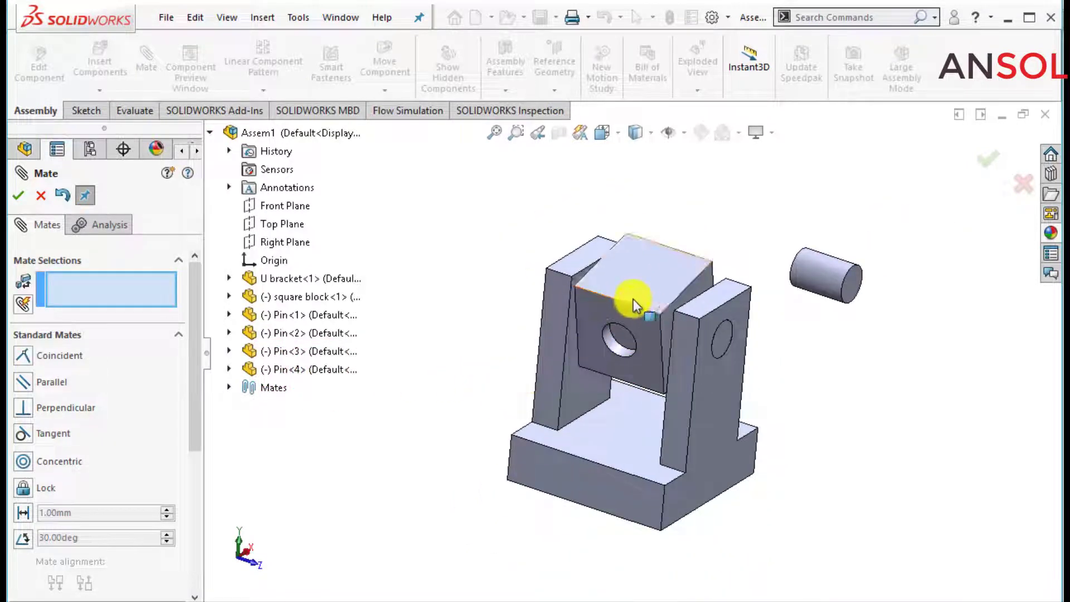
pyautogui.click(41, 196)
pyautogui.moveTo(616, 294)
pyautogui.mouseDown()
pyautogui.moveTo(659, 212)
pyautogui.moveTo(650, 222)
pyautogui.mouseUp()
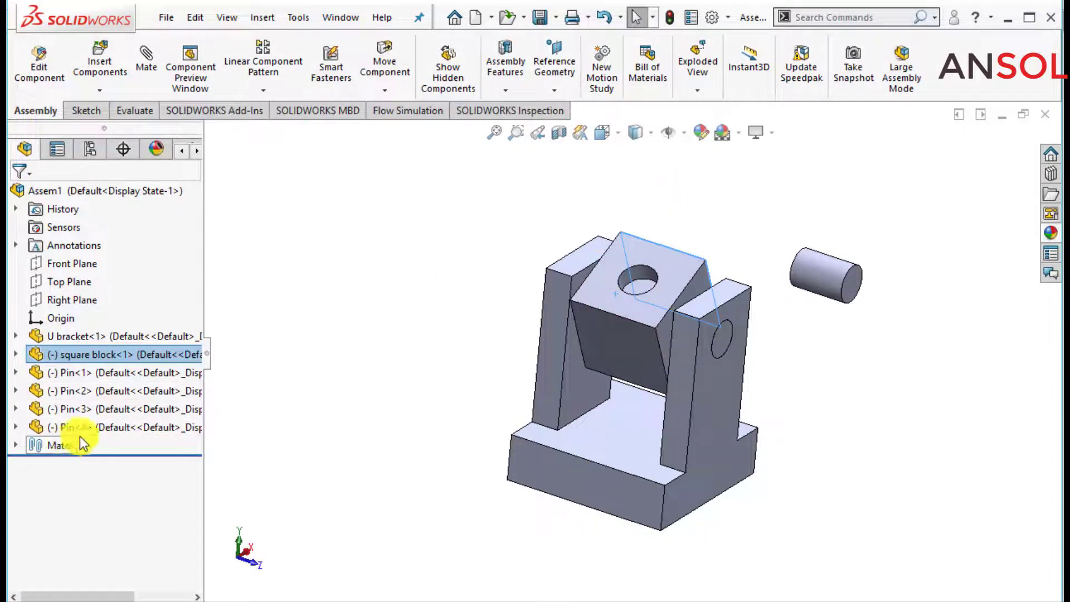
pyautogui.click(82, 433)
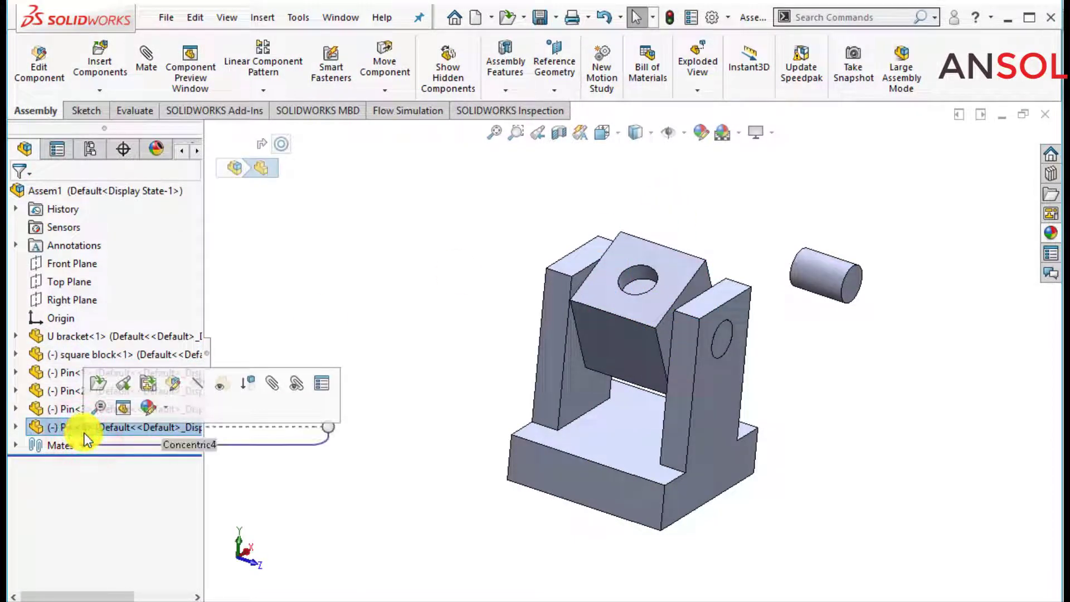
pyautogui.click(338, 304)
# Mate Pin<4>'s end face coincident with a face of the square block
pyautogui.click(146, 64)
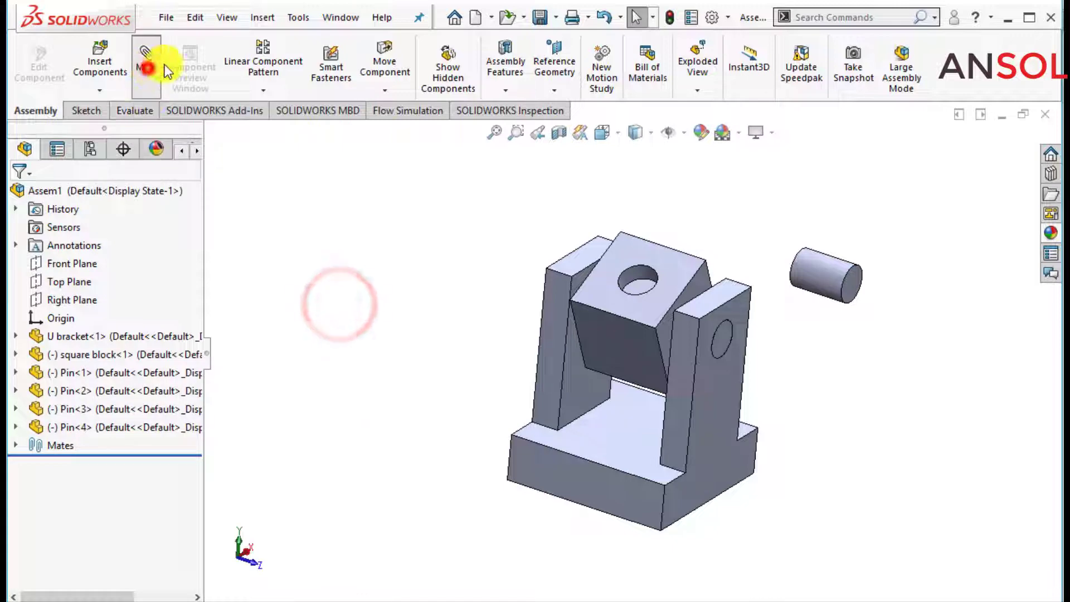
pyautogui.click(637, 289)
pyautogui.moveTo(609, 354); pyautogui.dragTo(597, 430, button='middle')
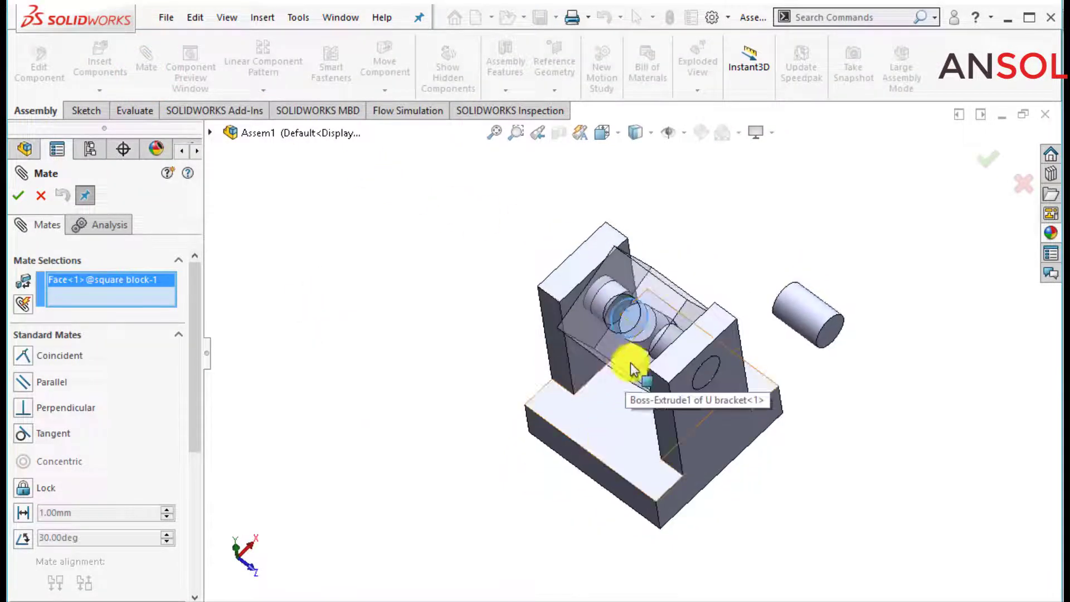
pyautogui.scroll(-4, 626, 363)
pyautogui.moveTo(632, 369); pyautogui.dragTo(508, 410, button='middle')
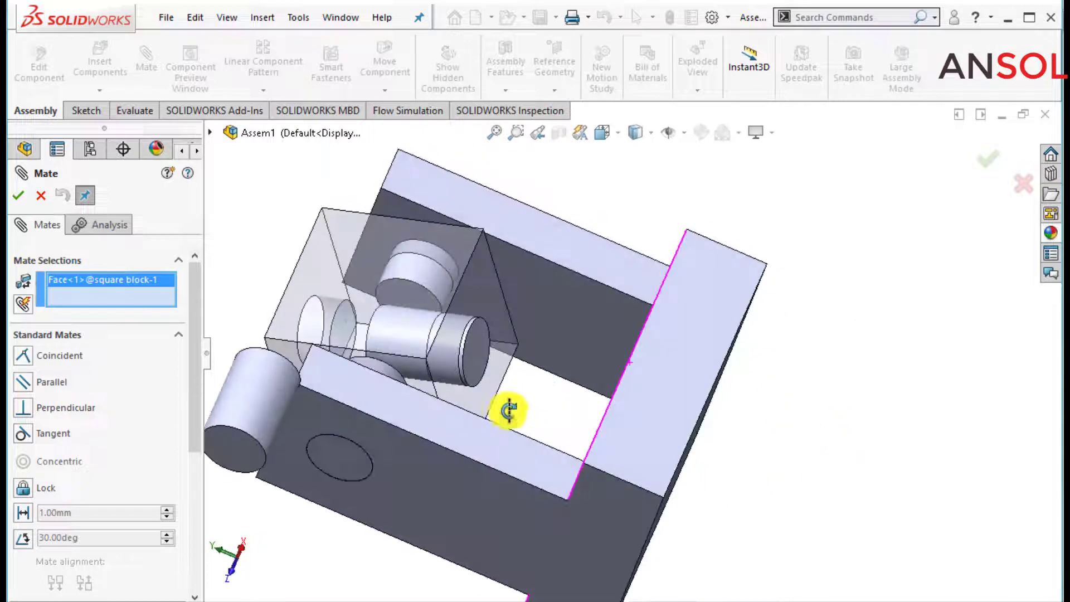
pyautogui.click(476, 366)
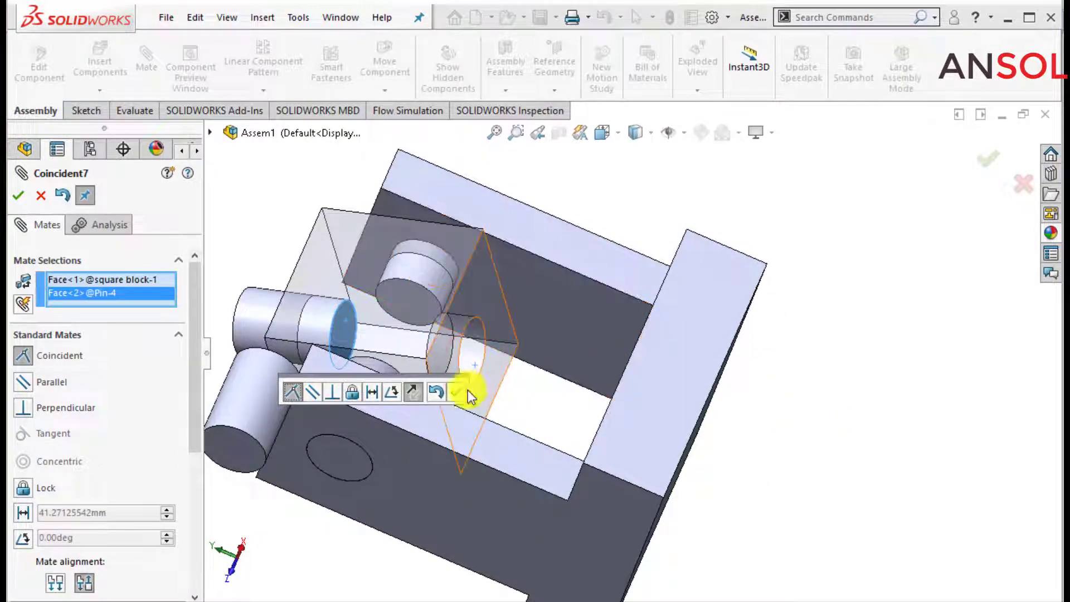
pyautogui.click(462, 389)
pyautogui.scroll(3, 474, 390)
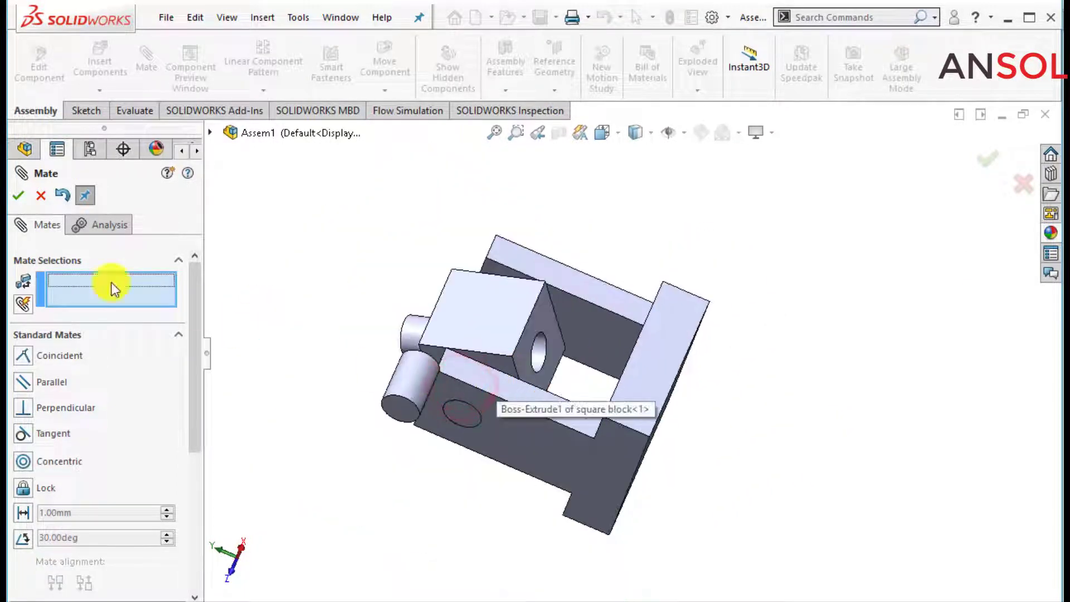
pyautogui.click(18, 195)
# Drag the square block to test its motion and orbit to check the seated pin
pyautogui.moveTo(403, 319)
pyautogui.mouseDown(button='middle')
pyautogui.moveTo(485, 318)
pyautogui.moveTo(473, 327)
pyautogui.mouseUp(button='middle')
pyautogui.moveTo(473, 325); pyautogui.dragTo(432, 340)
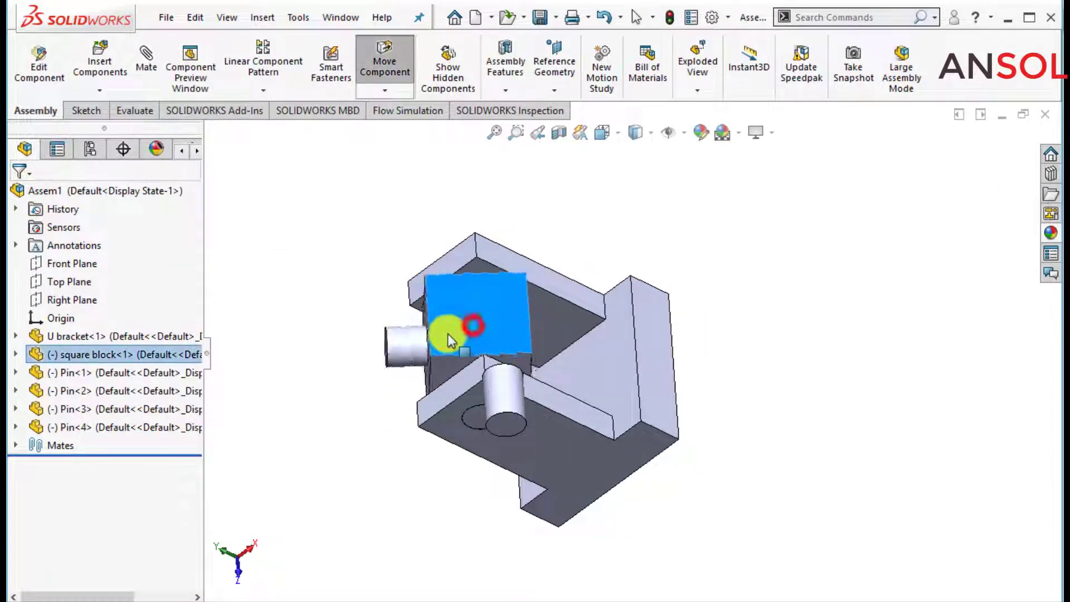
pyautogui.click(306, 343)
pyautogui.moveTo(386, 355)
pyautogui.mouseDown(button='middle')
pyautogui.moveTo(459, 336)
pyautogui.moveTo(419, 380)
pyautogui.mouseUp(button='middle')
pyautogui.click(411, 380)
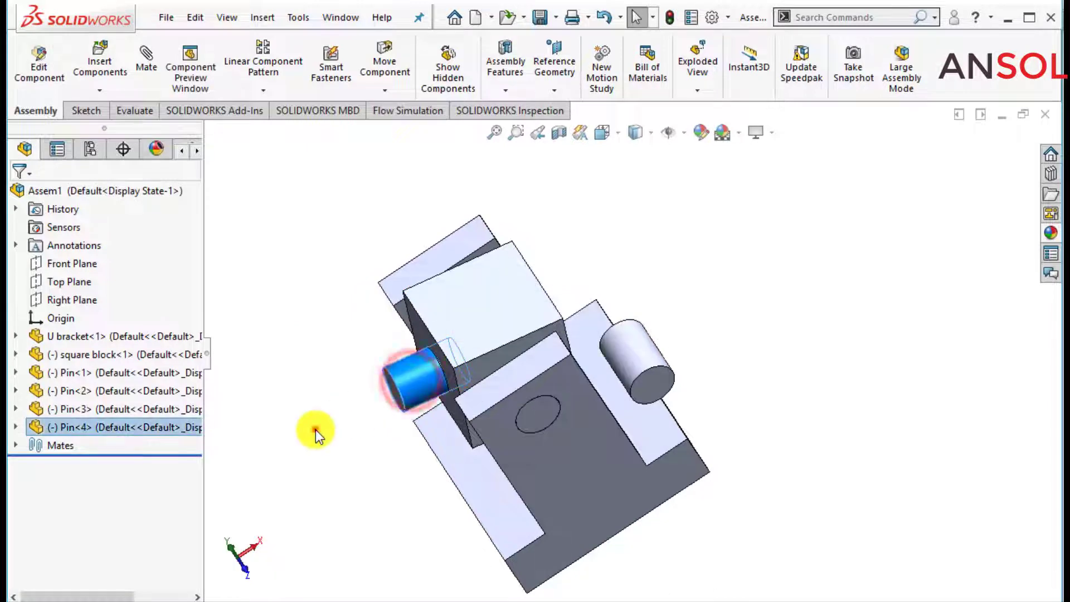
pyautogui.click(315, 430)
pyautogui.moveTo(315, 429)
pyautogui.mouseDown(button='middle')
pyautogui.moveTo(406, 398)
pyautogui.moveTo(353, 444)
pyautogui.moveTo(341, 483)
pyautogui.mouseUp(button='middle')
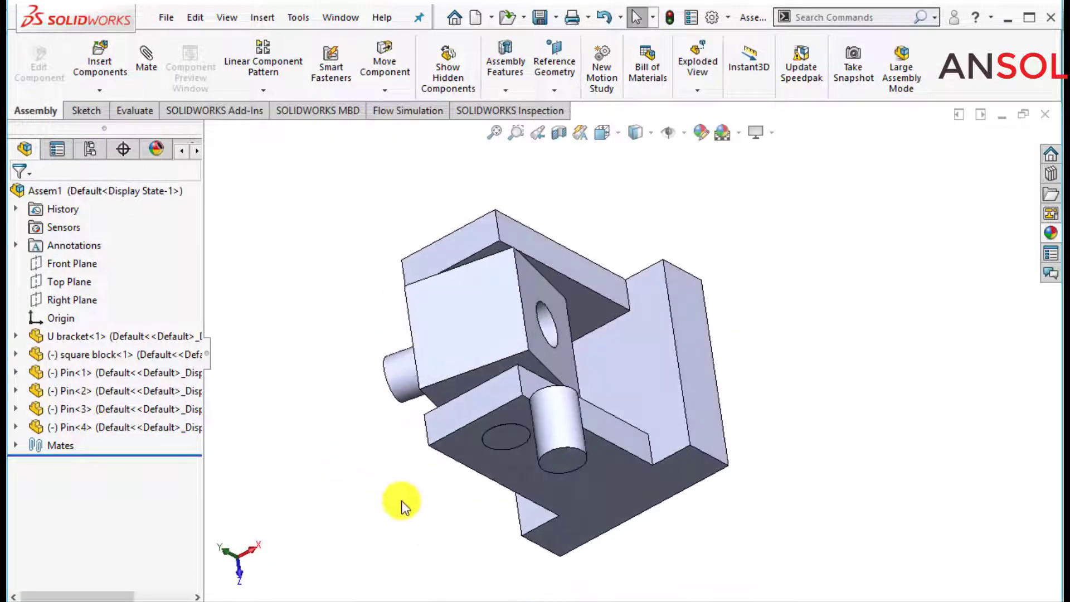
# Make Pin<3> concentric with the square block's other hole
pyautogui.click(146, 58)
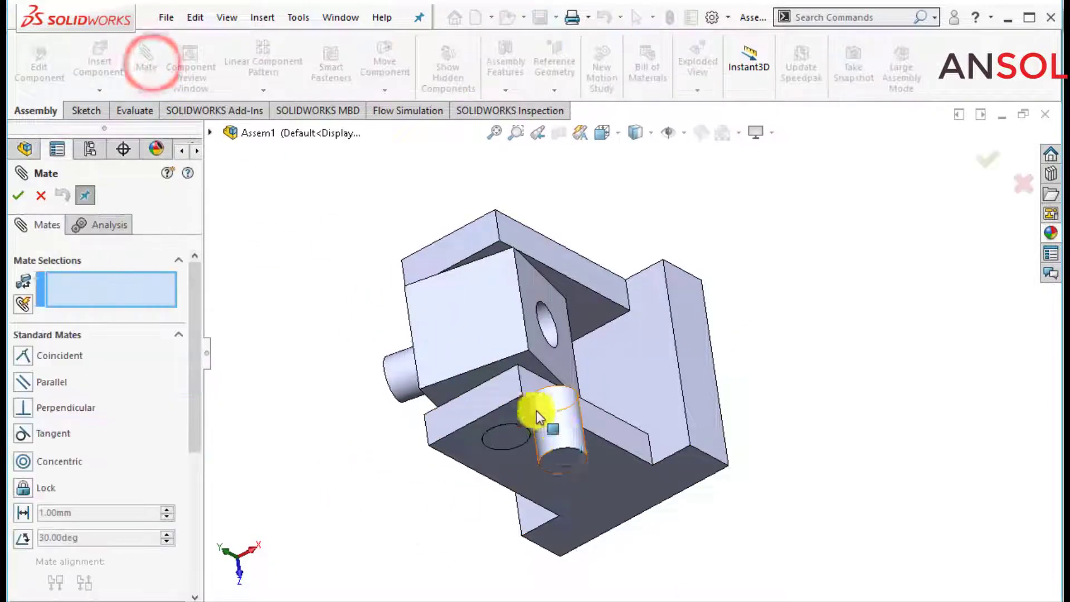
pyautogui.click(559, 433)
pyautogui.click(548, 332)
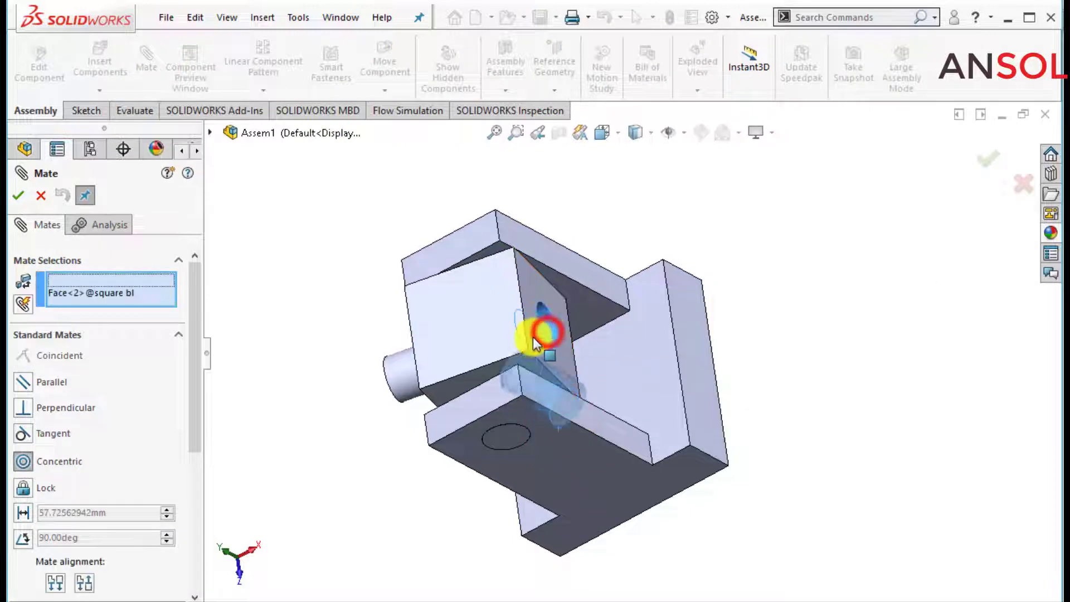
pyautogui.click(509, 303)
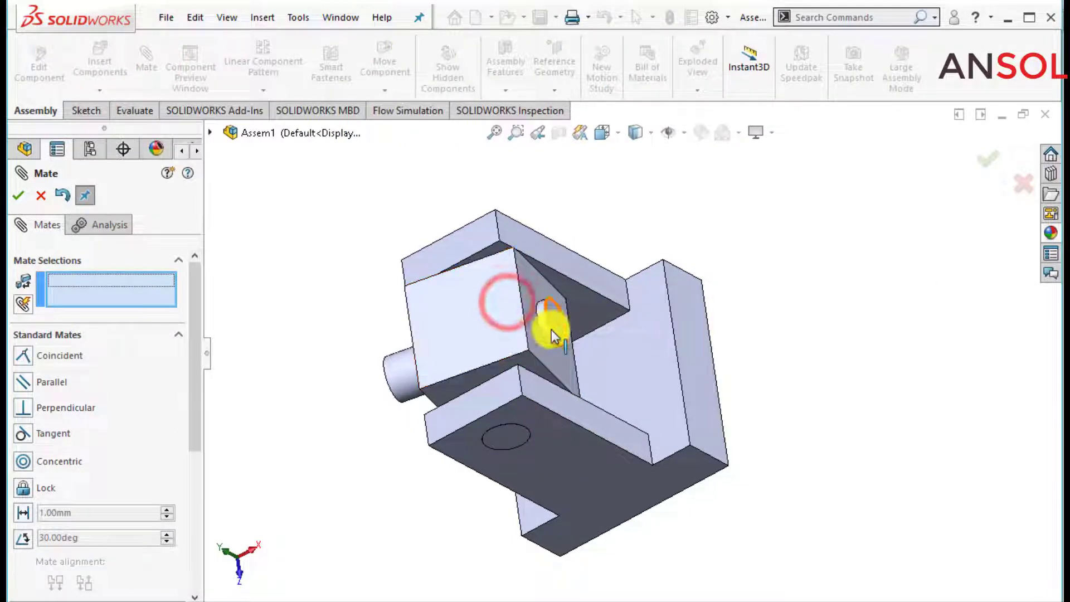
pyautogui.moveTo(560, 329); pyautogui.dragTo(712, 276)
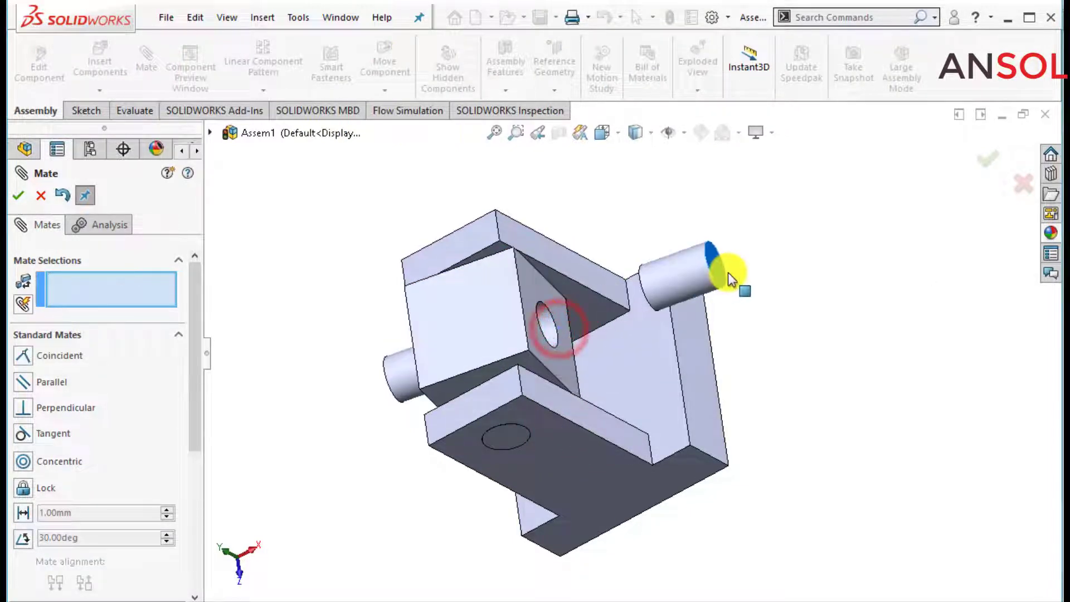
# Mate Pin<3>'s end face coincident with the square block face to fix its depth
pyautogui.moveTo(807, 370); pyautogui.dragTo(536, 341, button='middle')
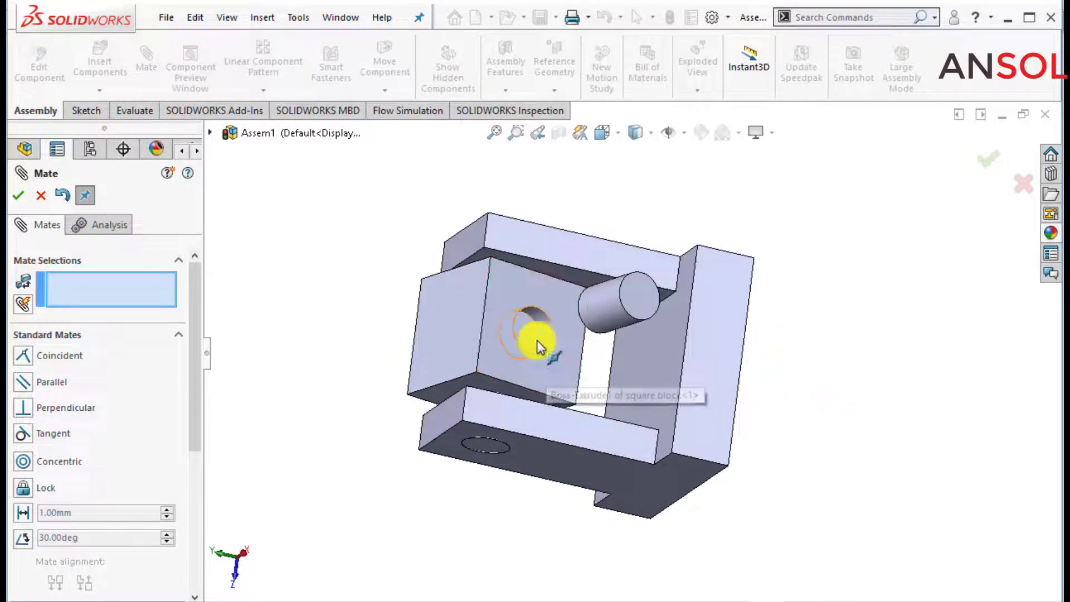
pyautogui.click(534, 341)
pyautogui.moveTo(556, 346)
pyautogui.mouseDown(button='middle')
pyautogui.moveTo(650, 306)
pyautogui.moveTo(693, 303)
pyautogui.mouseUp(button='middle')
pyautogui.click(692, 303)
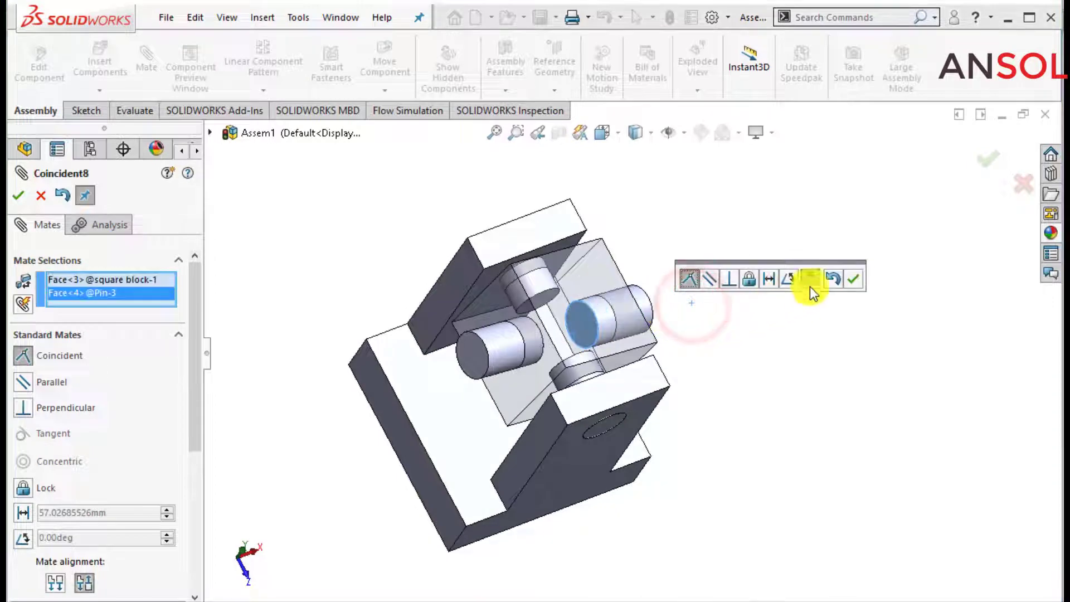
pyautogui.click(857, 279)
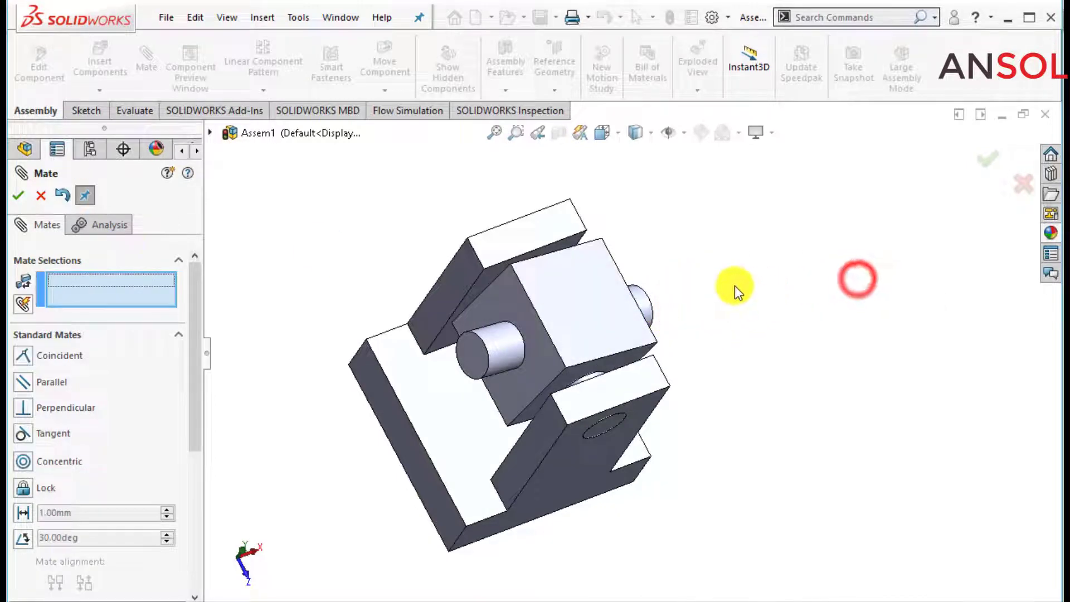
pyautogui.click(18, 196)
pyautogui.moveTo(468, 365)
pyautogui.mouseDown(button='middle')
pyautogui.moveTo(425, 282)
pyautogui.moveTo(540, 304)
pyautogui.mouseUp(button='middle')
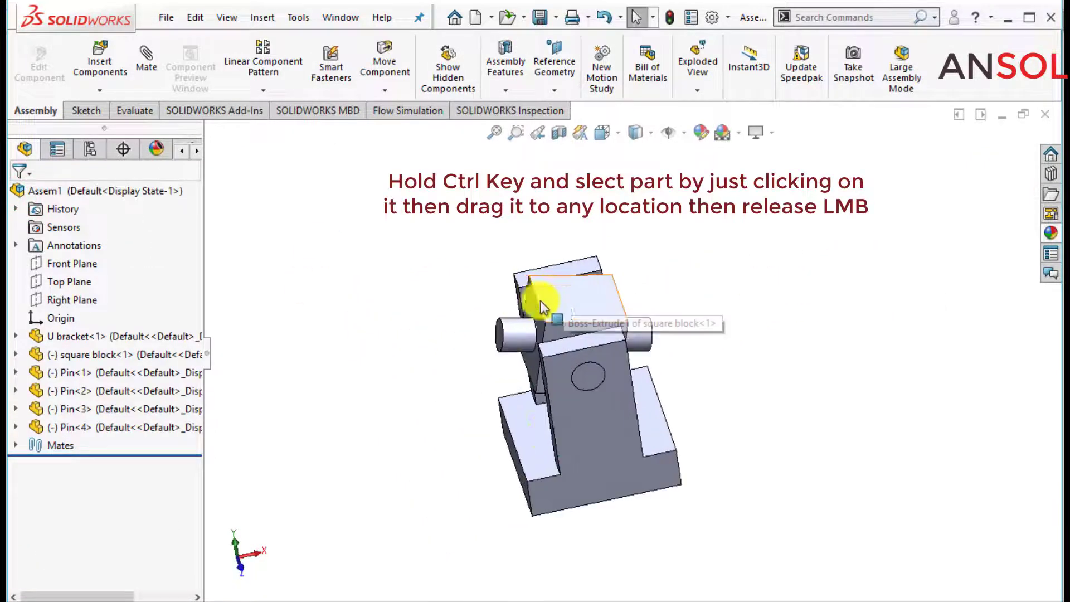
# Place a second U bracket and mate its hole concentric with the fourth pin, flipping alignment
pyautogui.keyDown('ctrl'); pyautogui.moveTo(589, 446); pyautogui.dragTo(372, 346); pyautogui.keyUp('ctrl')
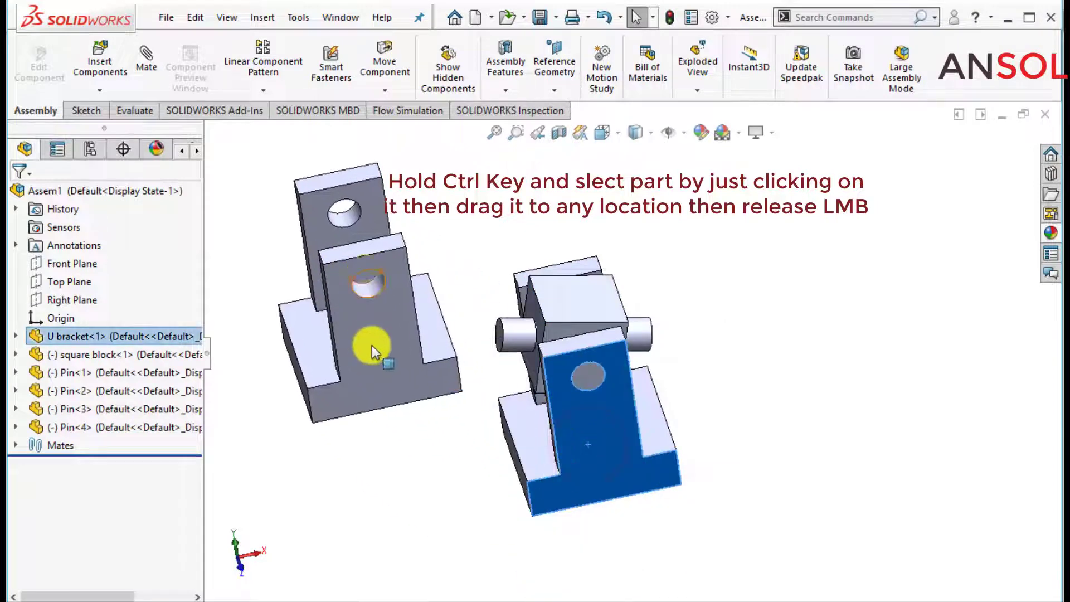
pyautogui.click(421, 463)
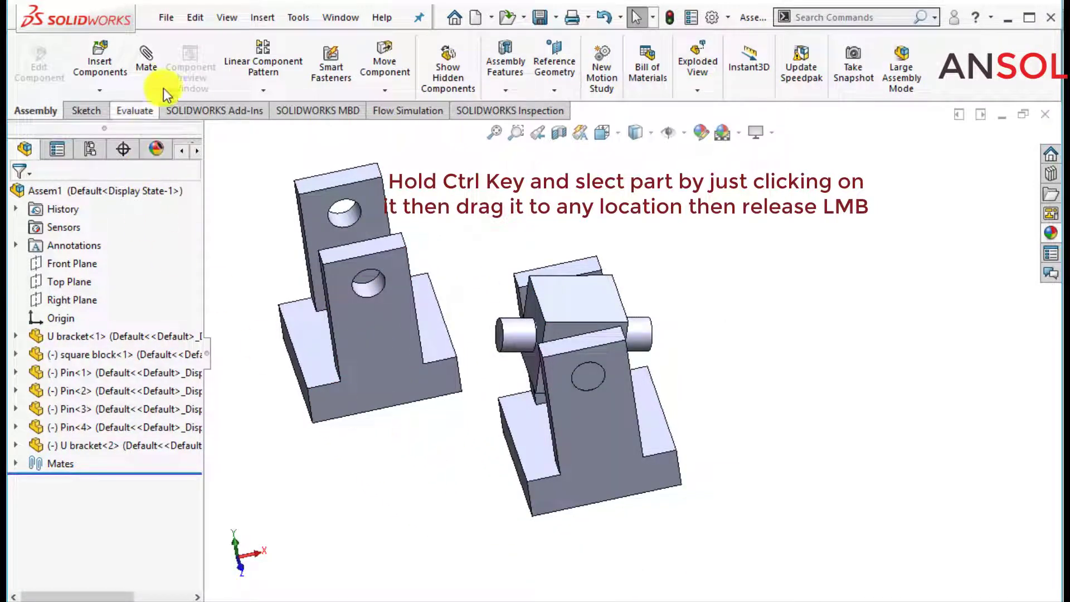
pyautogui.click(148, 62)
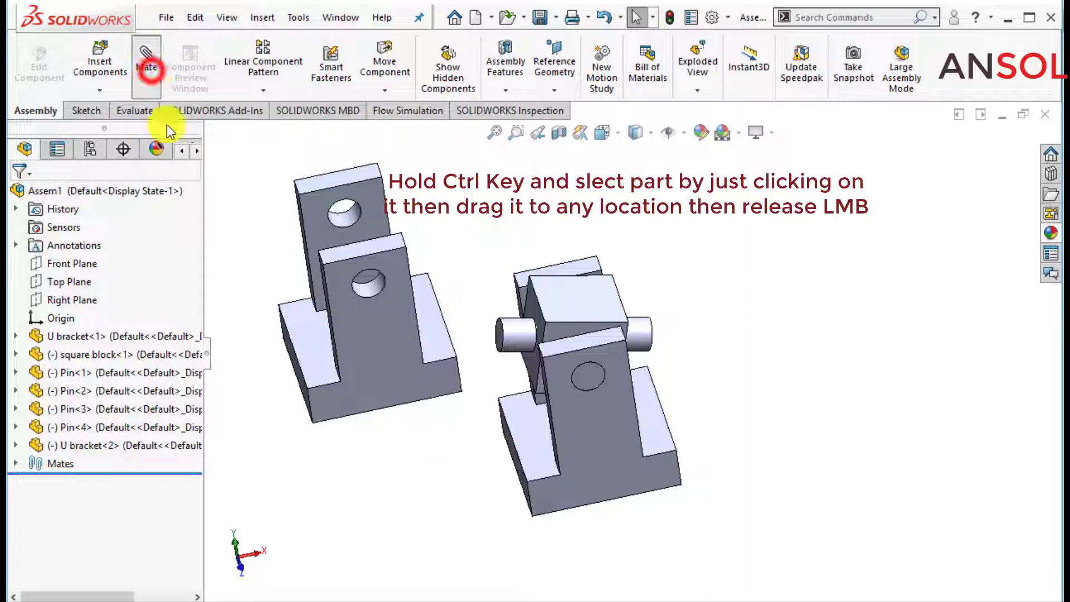
pyautogui.click(369, 288)
pyautogui.click(521, 345)
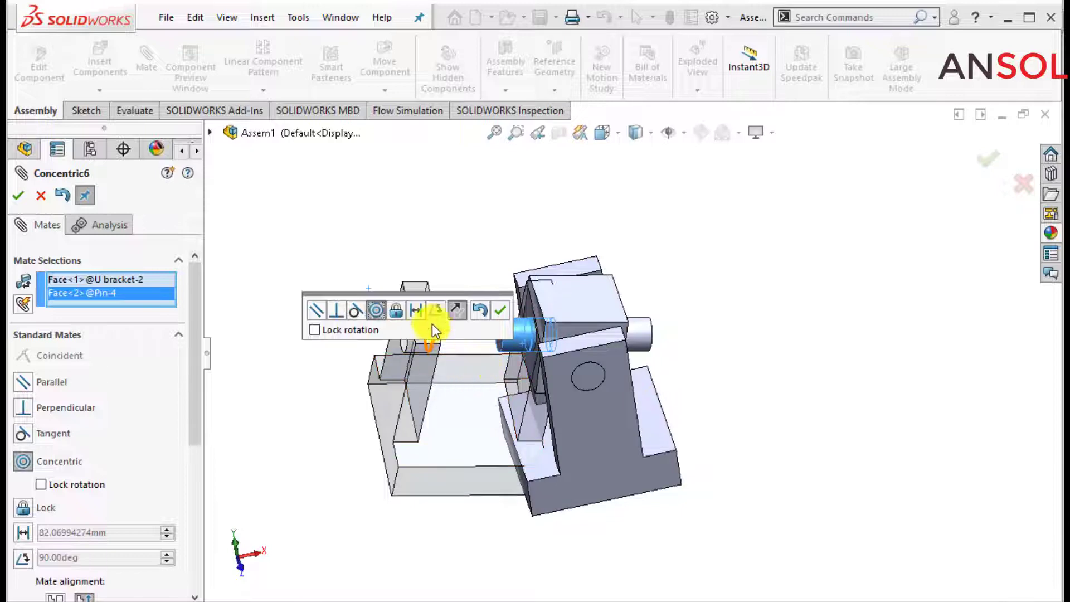
pyautogui.click(453, 313)
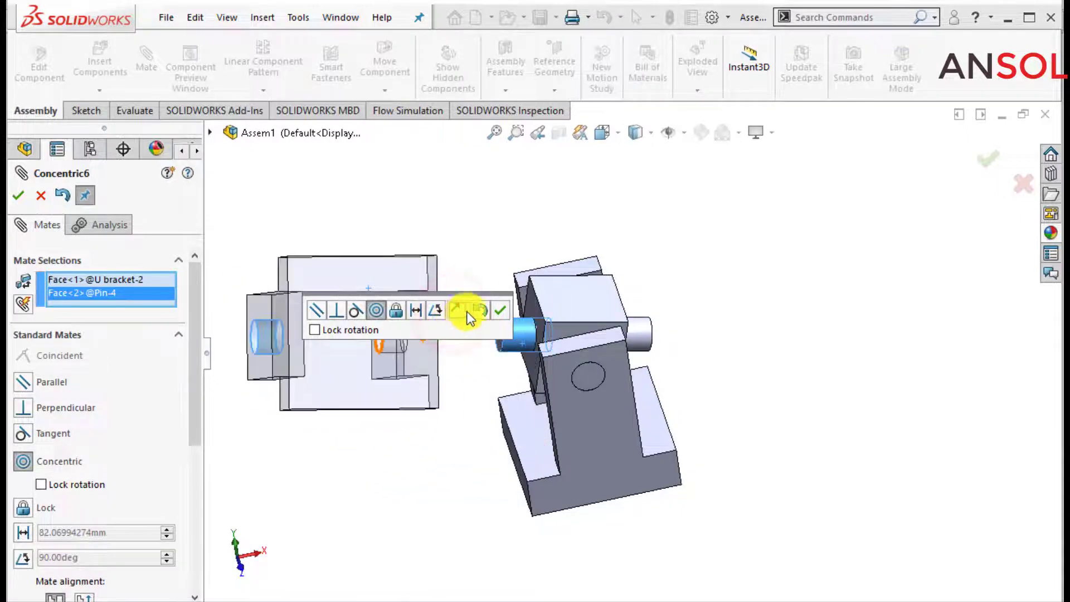
pyautogui.click(493, 313)
# Swing the new U bracket toward the joint to line it up
pyautogui.moveTo(454, 323); pyautogui.dragTo(435, 423, button='middle')
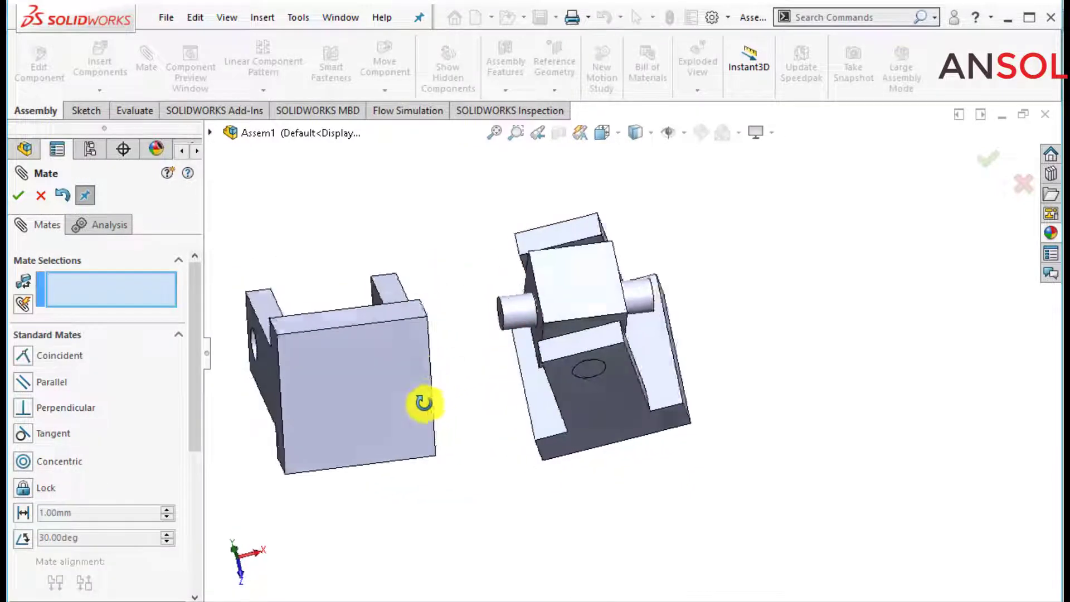
pyautogui.moveTo(379, 429)
pyautogui.mouseDown(button='right')
pyautogui.moveTo(530, 437)
pyautogui.moveTo(490, 454)
pyautogui.mouseUp(button='right')
pyautogui.moveTo(459, 460); pyautogui.dragTo(387, 303, button='right')
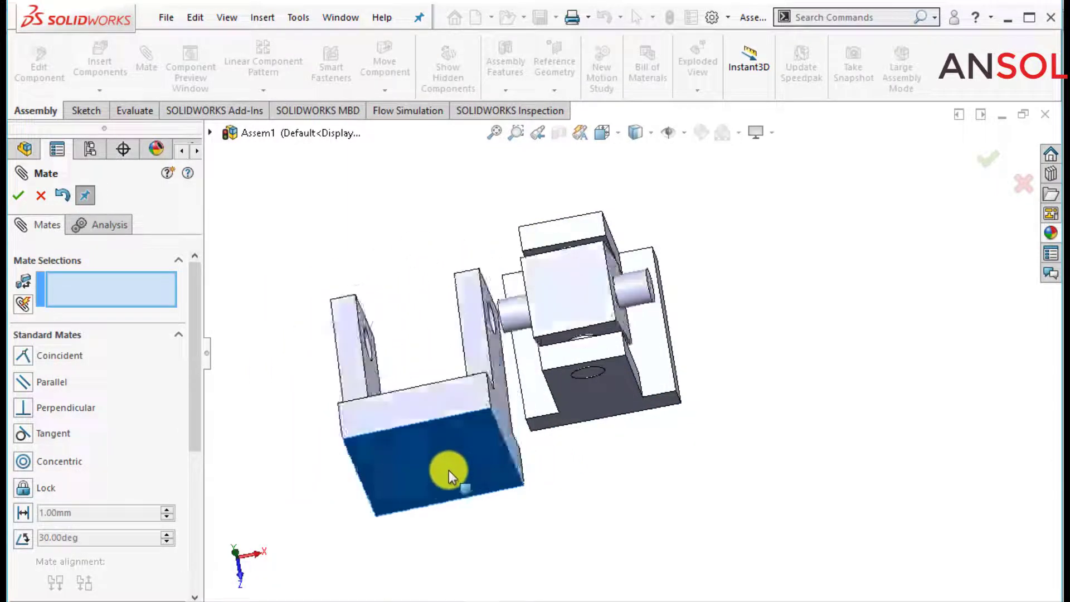
pyautogui.moveTo(387, 304)
pyautogui.mouseDown(button='middle')
pyautogui.moveTo(359, 330)
pyautogui.moveTo(425, 349)
pyautogui.moveTo(461, 341)
pyautogui.mouseUp(button='middle')
# Hold the second U bracket's face 5 mm from the square block face with a Distance mate
pyautogui.click(367, 363)
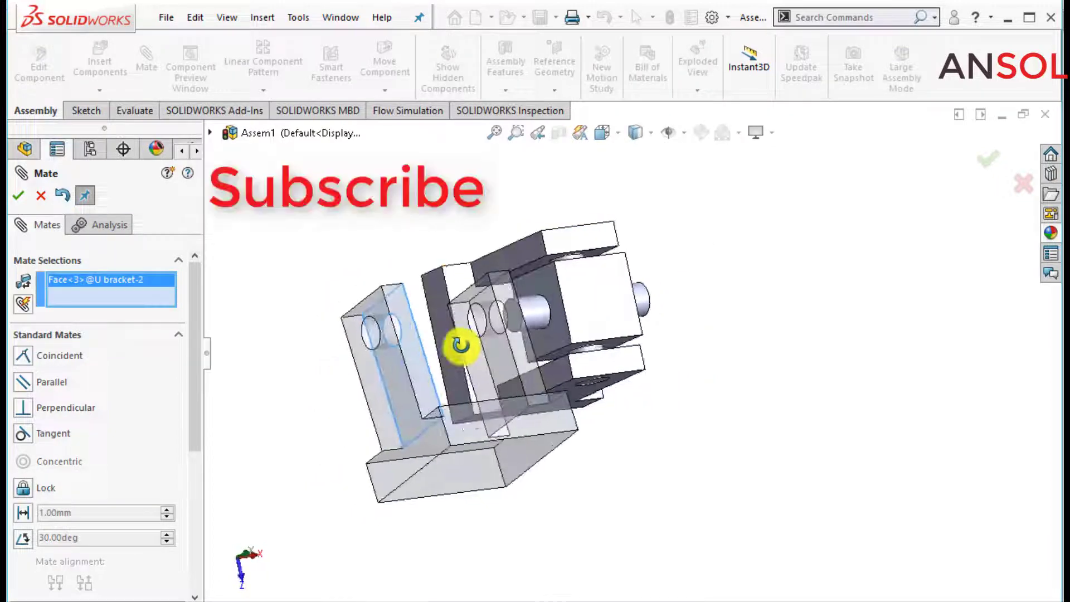
pyautogui.click(540, 292)
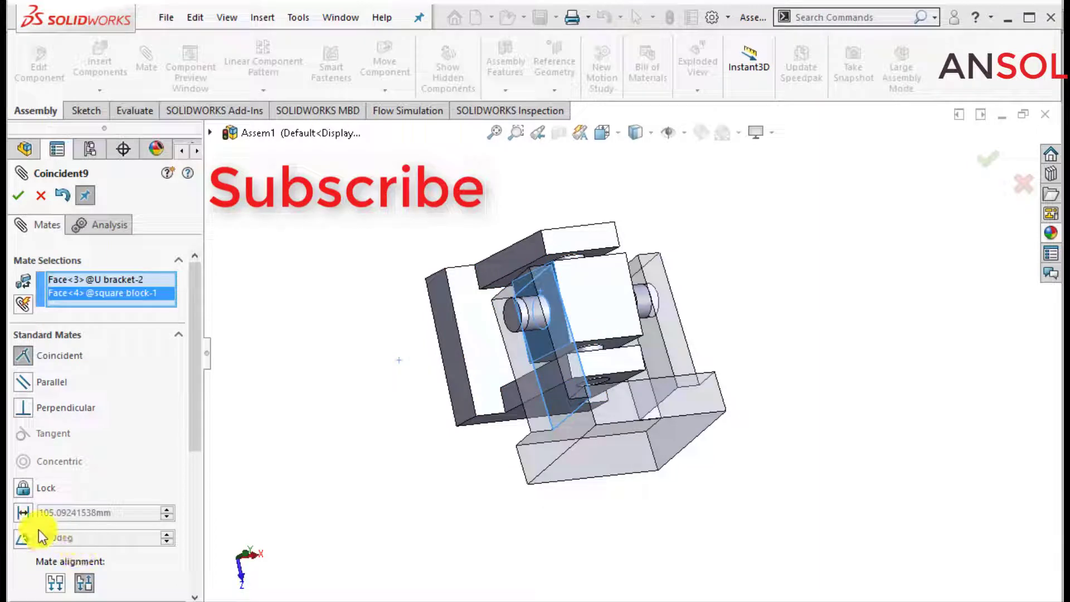
pyautogui.click(28, 516)
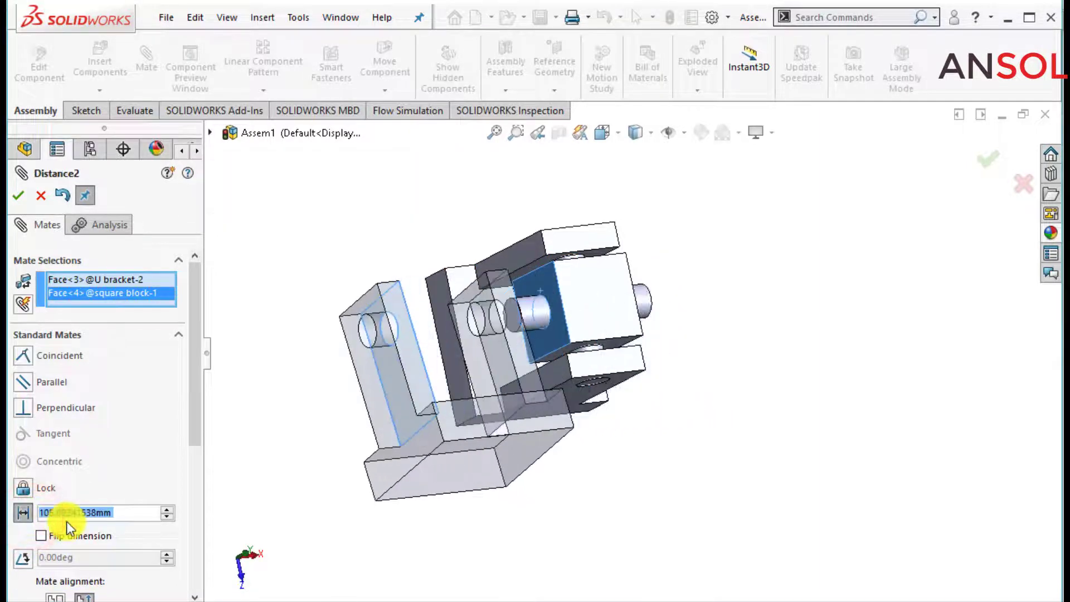
pyautogui.write('5')
pyautogui.press('Return')
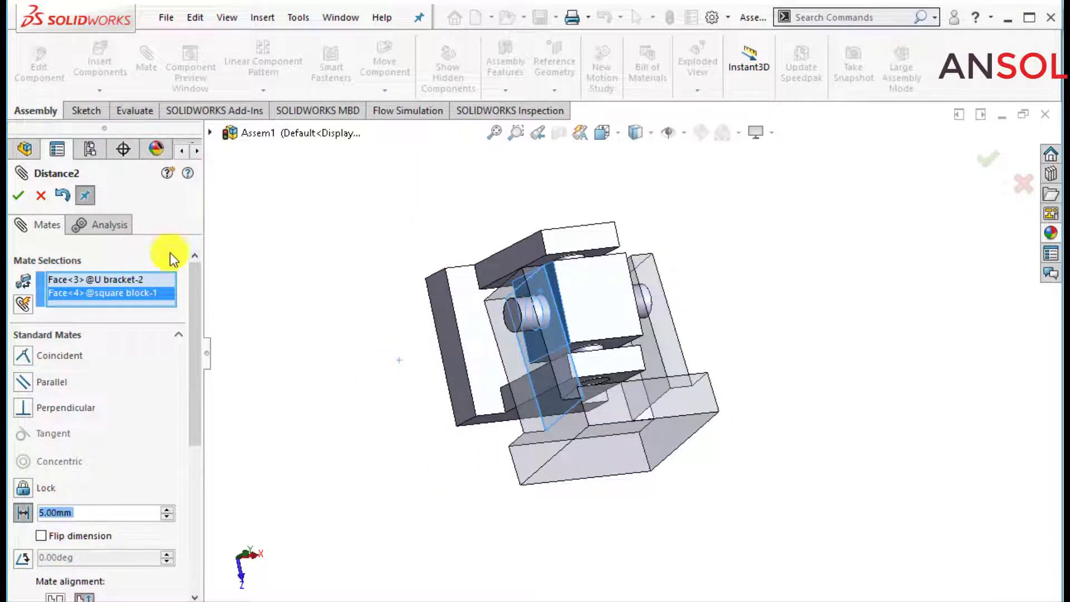
pyautogui.click(17, 195)
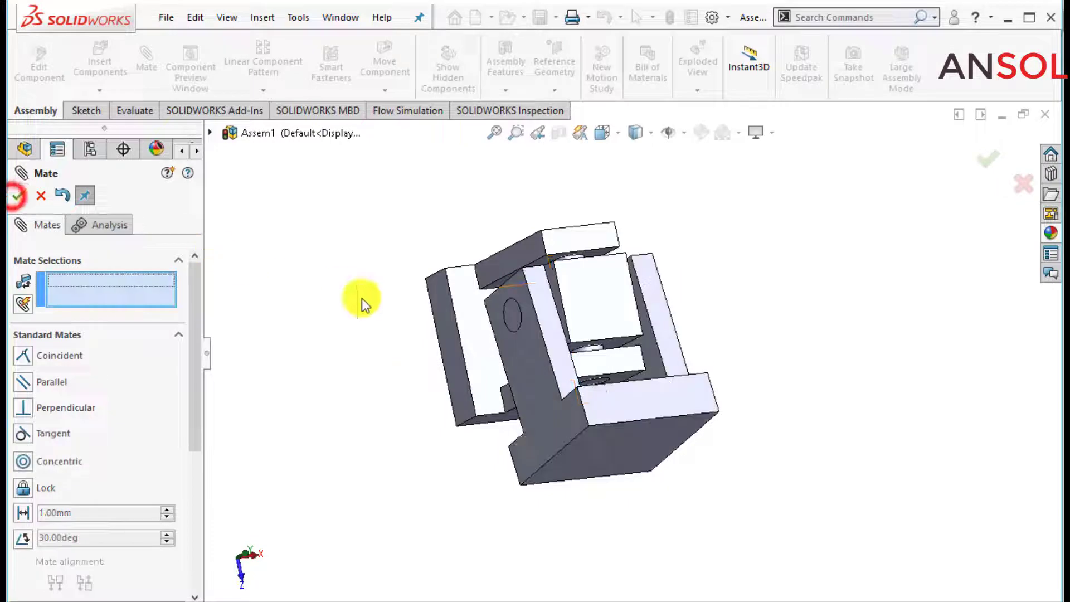
pyautogui.click(16, 195)
pyautogui.moveTo(438, 442)
pyautogui.mouseDown(button='middle')
pyautogui.moveTo(425, 256)
pyautogui.moveTo(390, 307)
pyautogui.mouseUp(button='middle')
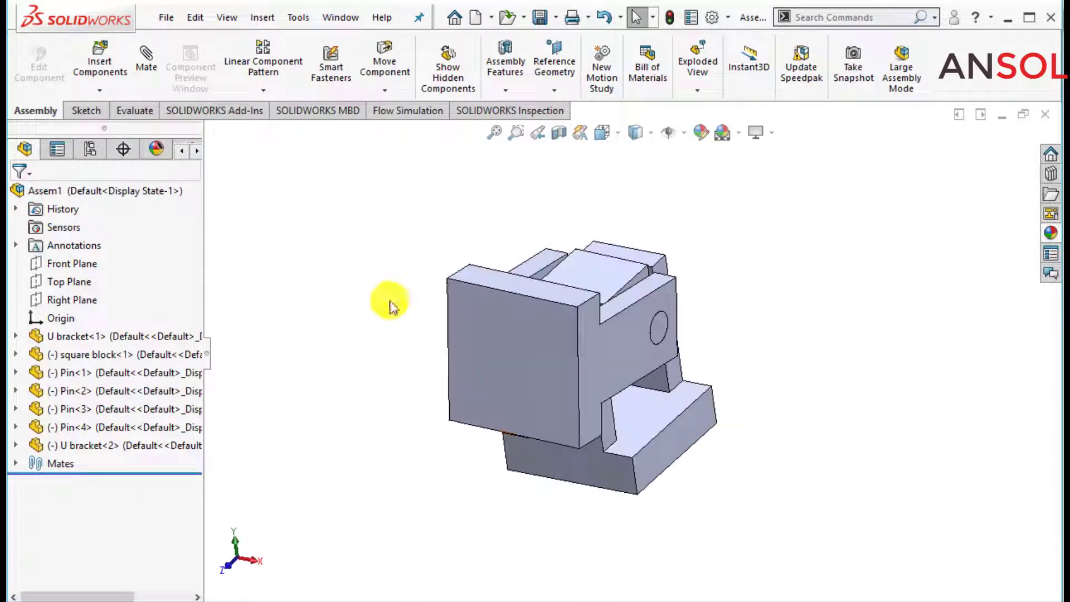
# Swing the second U bracket up and around its pin
pyautogui.moveTo(523, 396); pyautogui.dragTo(610, 208)
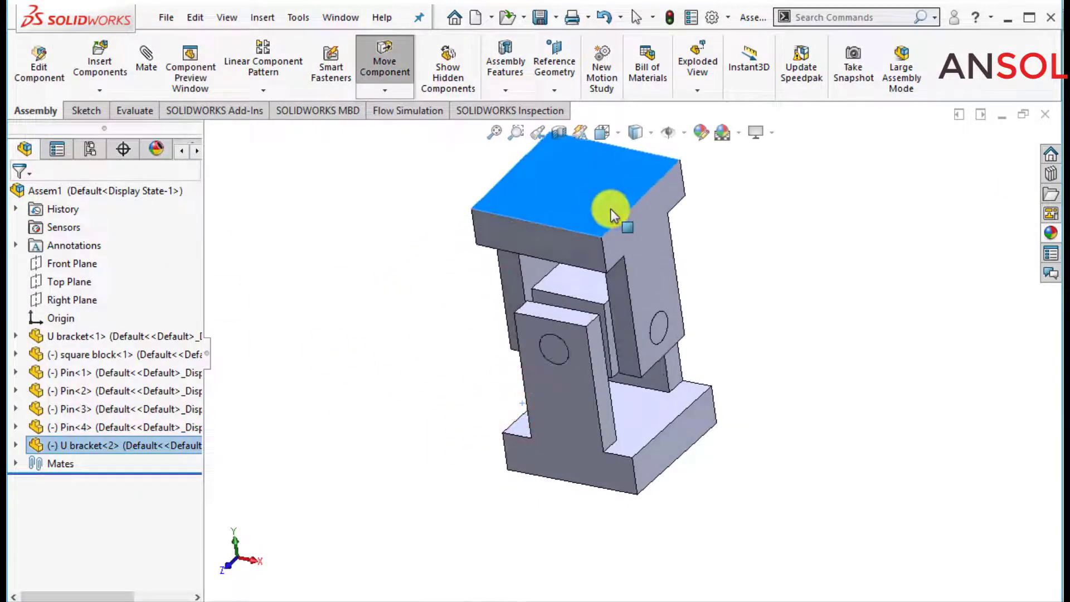
pyautogui.click(382, 311)
pyautogui.moveTo(382, 310)
pyautogui.mouseDown(button='middle')
pyautogui.moveTo(508, 361)
pyautogui.moveTo(620, 287)
pyautogui.mouseUp(button='middle')
pyautogui.moveTo(659, 265)
pyautogui.mouseDown()
pyautogui.moveTo(570, 276)
pyautogui.moveTo(621, 263)
pyautogui.mouseUp()
pyautogui.press('Escape')
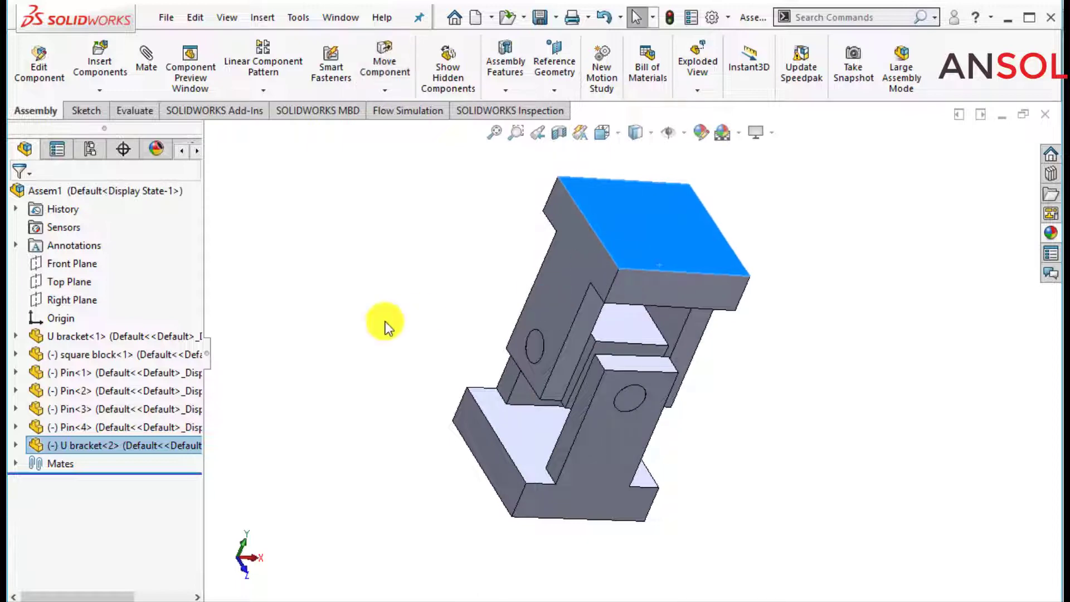
pyautogui.click(384, 326)
pyautogui.moveTo(385, 326); pyautogui.dragTo(574, 331, button='middle')
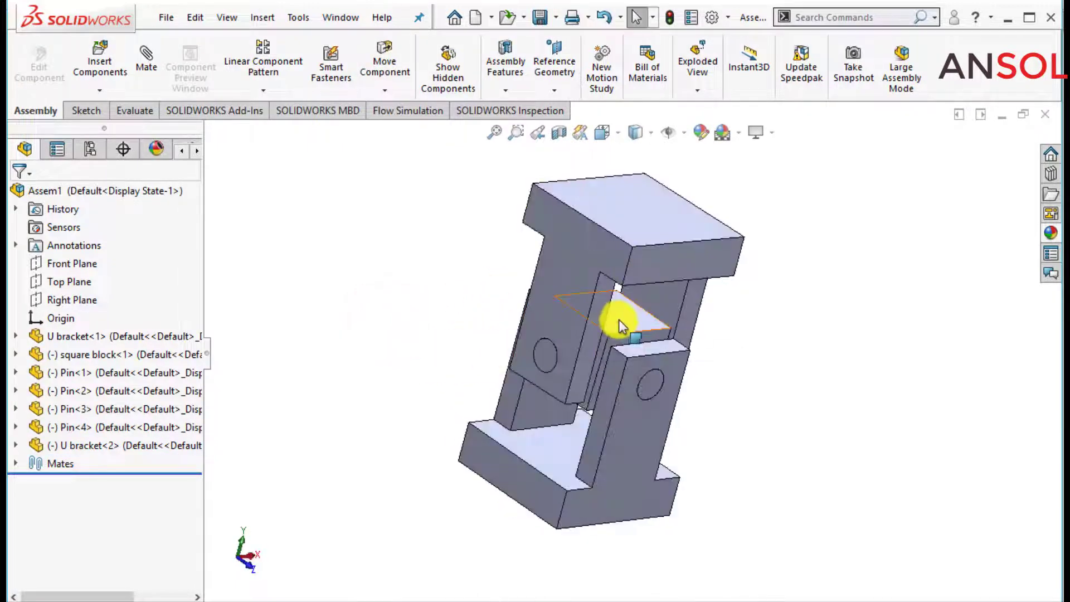
# Rotate the square block back and forth about its pin
pyautogui.moveTo(619, 322); pyautogui.dragTo(554, 327)
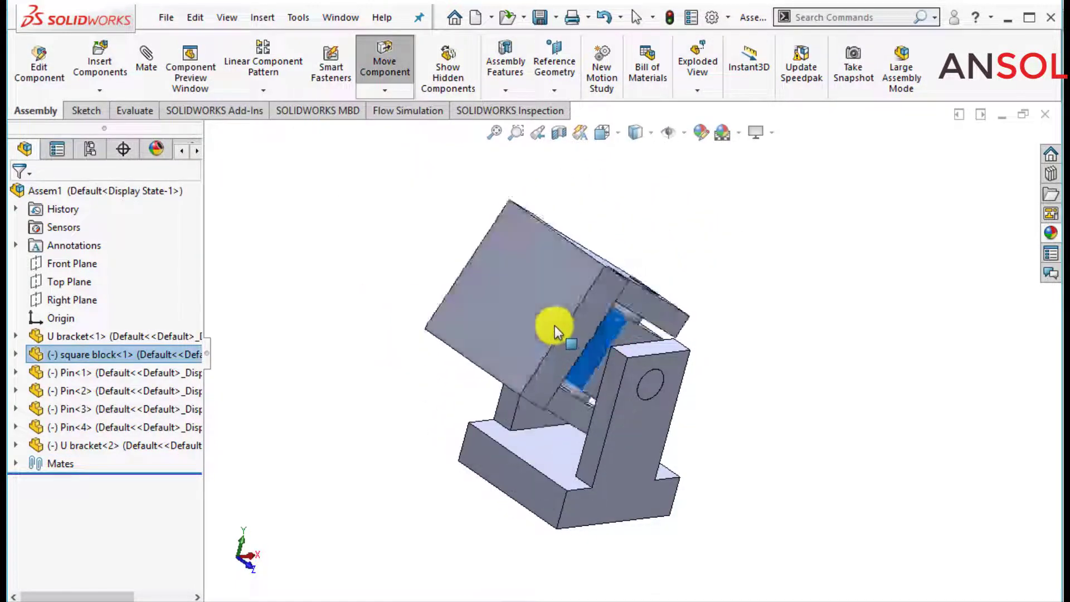
pyautogui.moveTo(553, 325)
pyautogui.mouseDown()
pyautogui.moveTo(547, 371)
pyautogui.moveTo(650, 296)
pyautogui.moveTo(607, 316)
pyautogui.moveTo(574, 366)
pyautogui.moveTo(510, 389)
pyautogui.moveTo(600, 354)
pyautogui.moveTo(487, 348)
pyautogui.moveTo(569, 396)
pyautogui.moveTo(489, 356)
pyautogui.moveTo(449, 292)
pyautogui.moveTo(461, 310)
pyautogui.mouseUp()
pyautogui.click(382, 420)
pyautogui.scroll(-2, 582, 416)
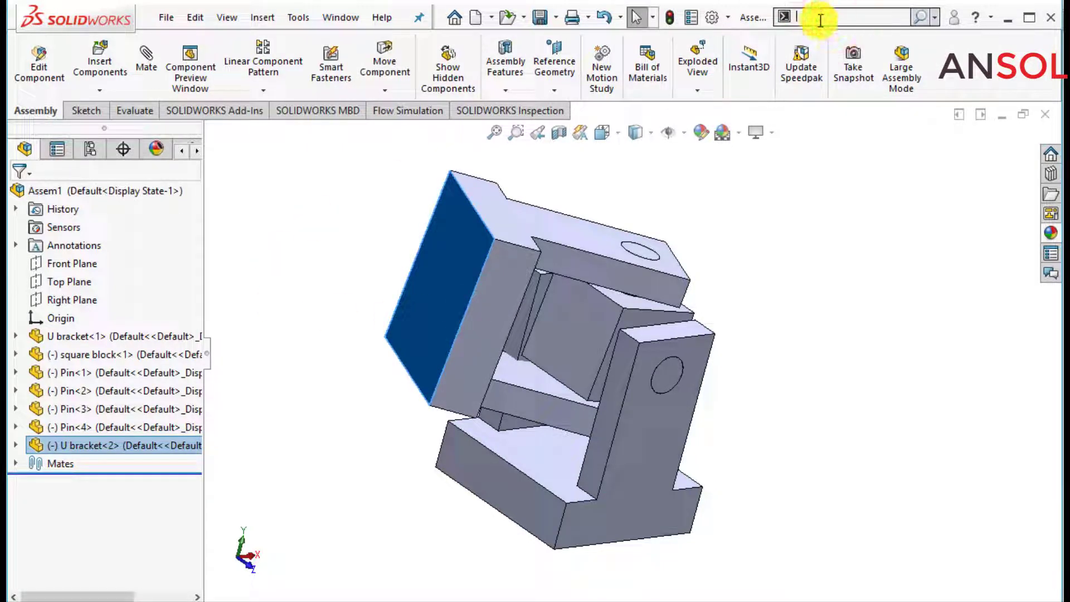
# Look up the Make Collinear command, then dismiss it and the move-component choices unused
pyautogui.write('colli')
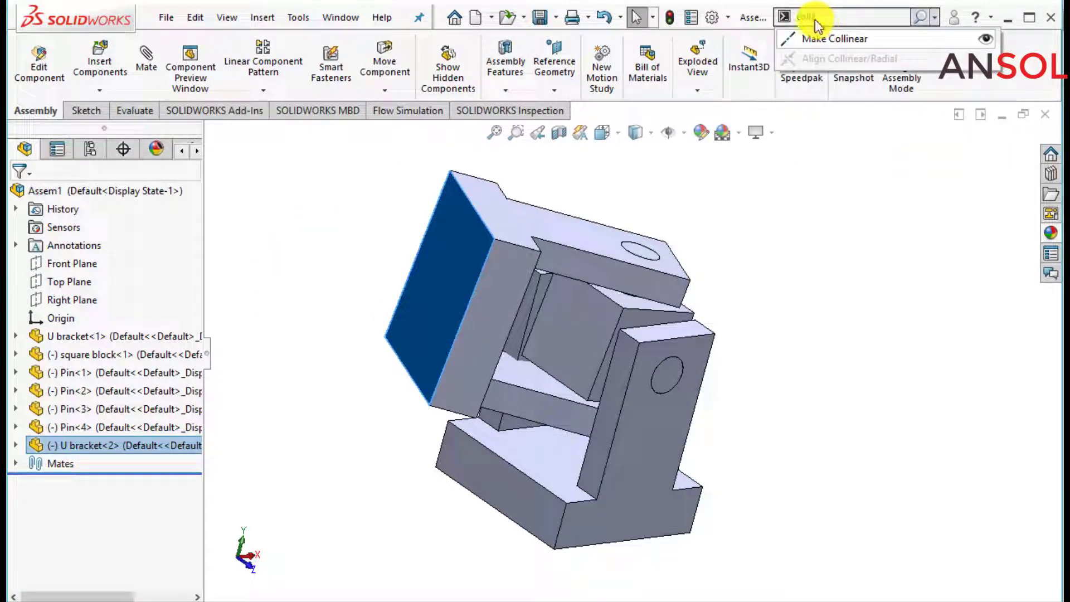
pyautogui.click(808, 192)
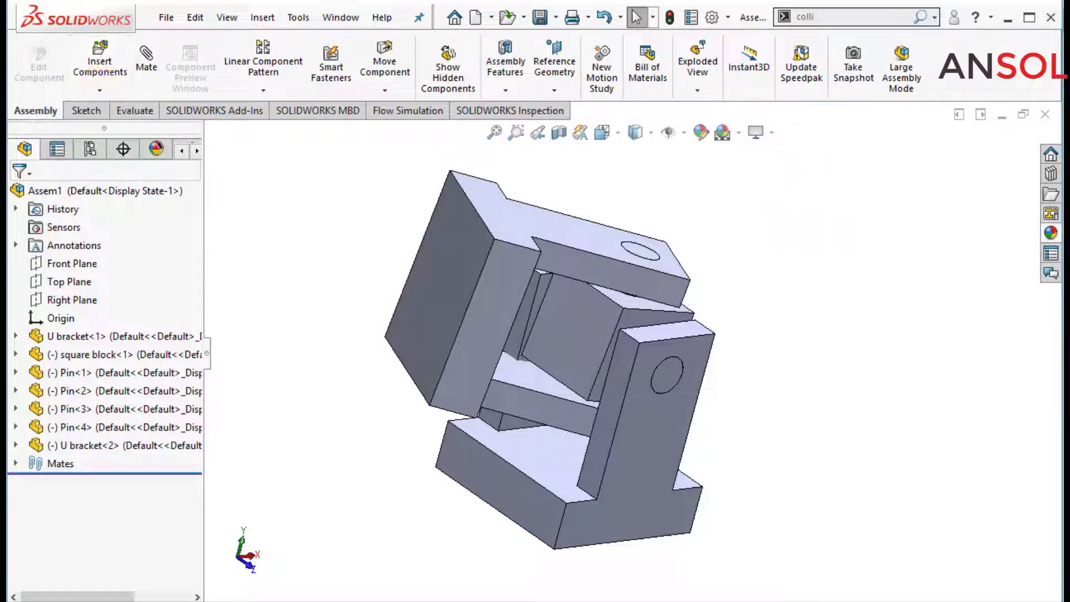
pyautogui.click(384, 94)
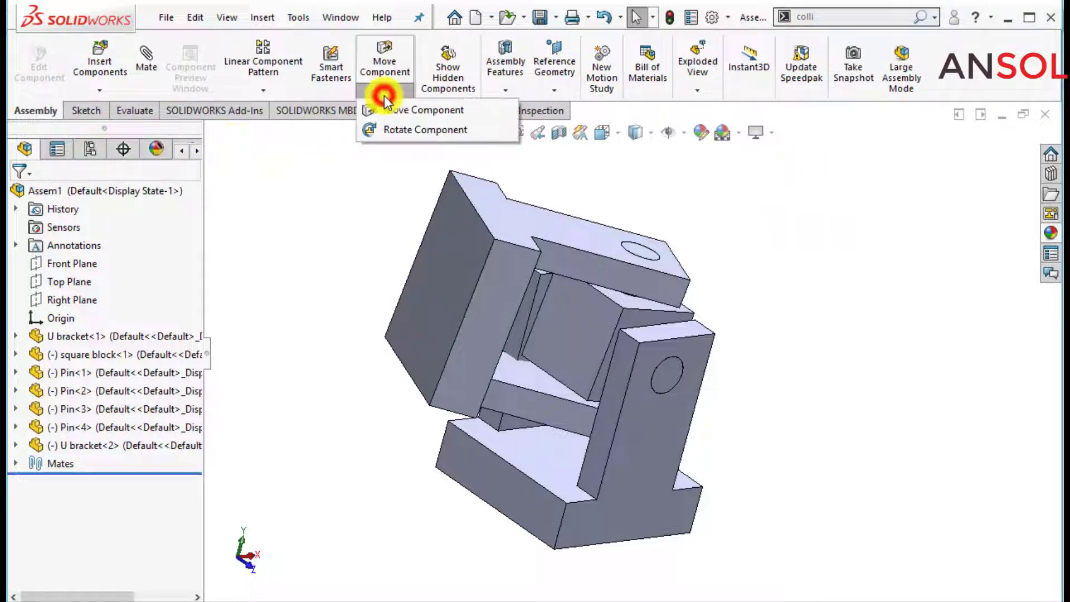
pyautogui.click(346, 216)
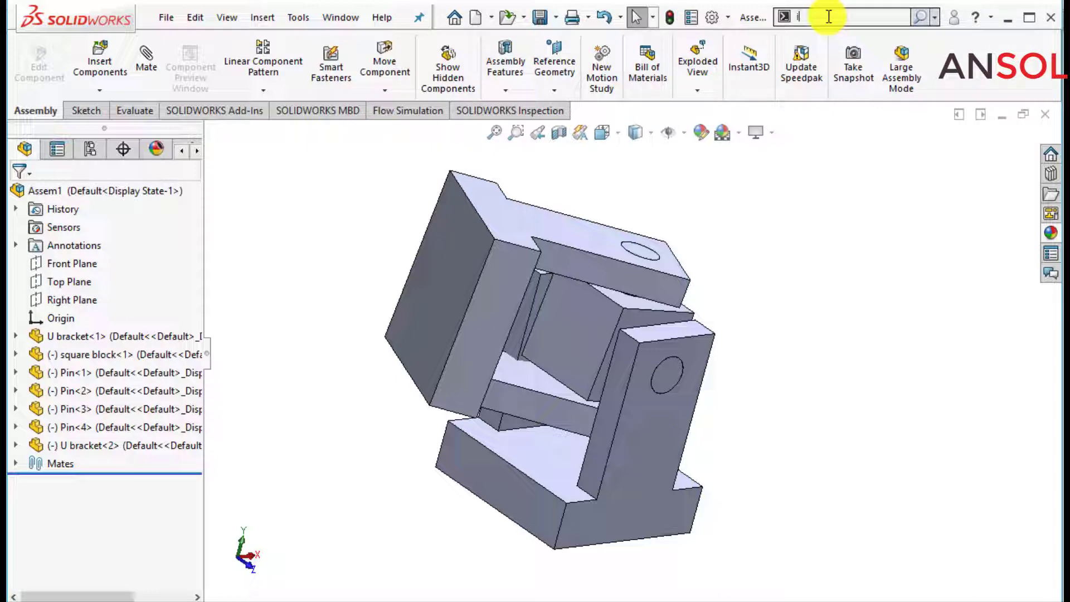
# Run Interference Detection on Assem1 and ignore Interference1 (1076.25 mm^3) of the two found
pyautogui.write('nte')
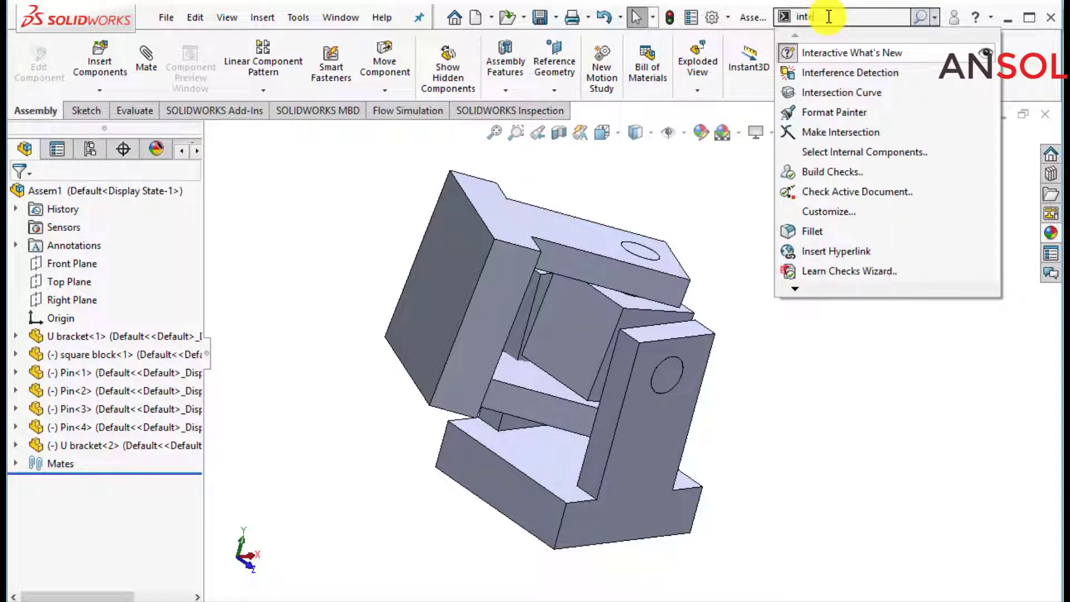
pyautogui.click(825, 78)
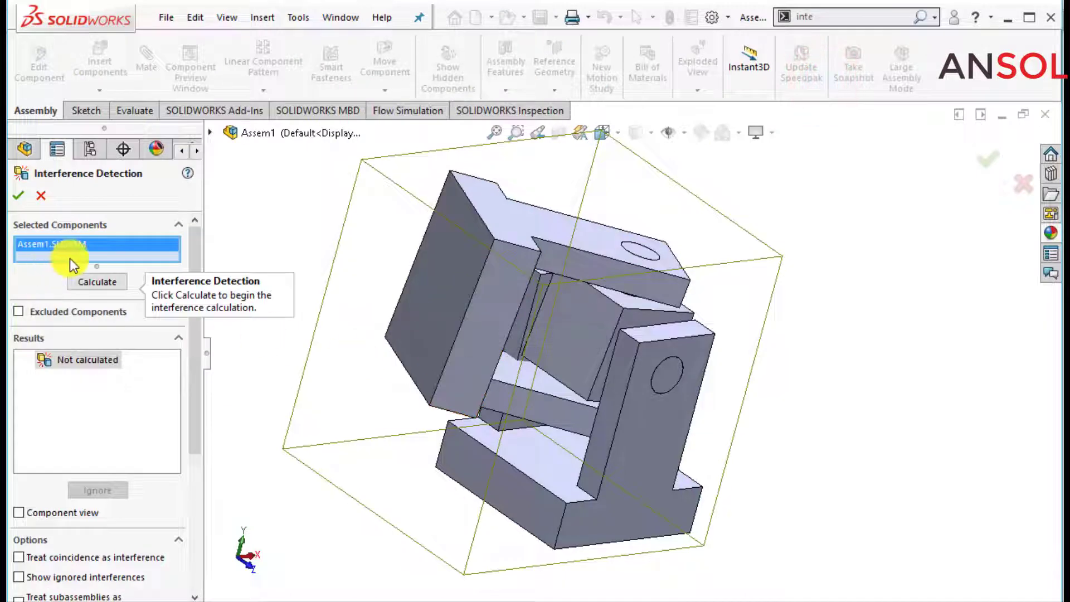
pyautogui.click(92, 281)
pyautogui.moveTo(413, 329)
pyautogui.mouseDown(button='middle')
pyautogui.moveTo(430, 282)
pyautogui.moveTo(511, 243)
pyautogui.moveTo(485, 306)
pyautogui.moveTo(415, 353)
pyautogui.moveTo(451, 342)
pyautogui.moveTo(430, 372)
pyautogui.mouseUp(button='middle')
pyautogui.click(96, 489)
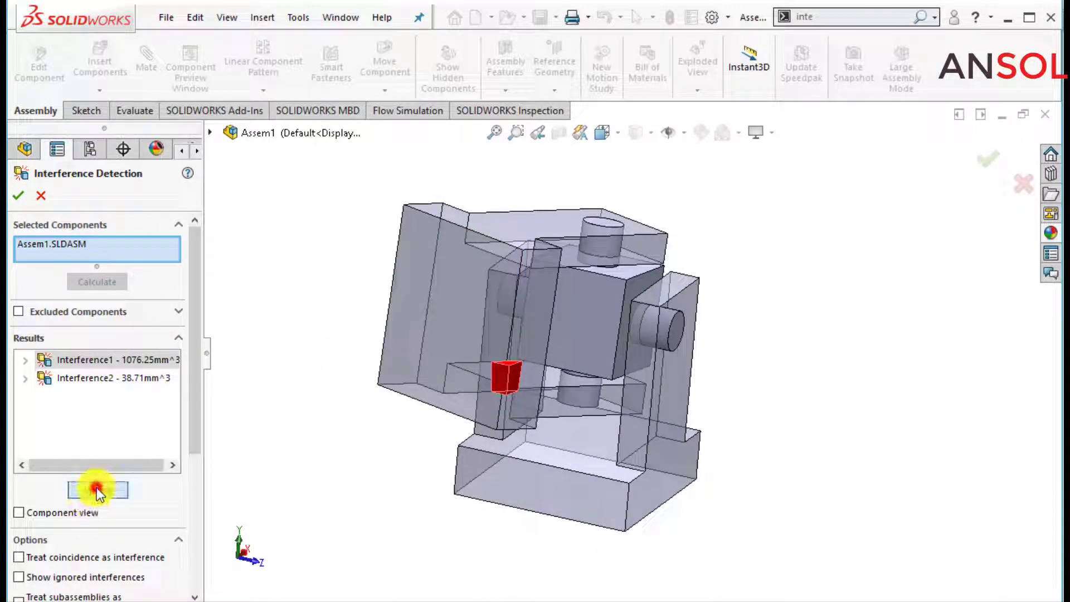
# Close the interference check, then swing the second U bracket and square block about their pins
pyautogui.click(18, 196)
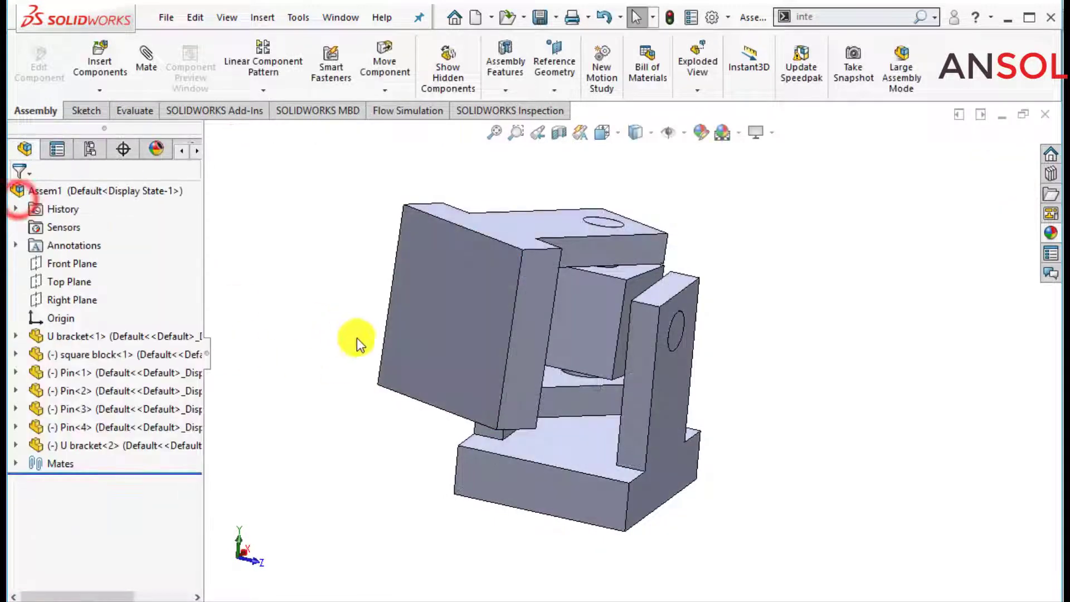
pyautogui.moveTo(415, 347); pyautogui.dragTo(488, 349)
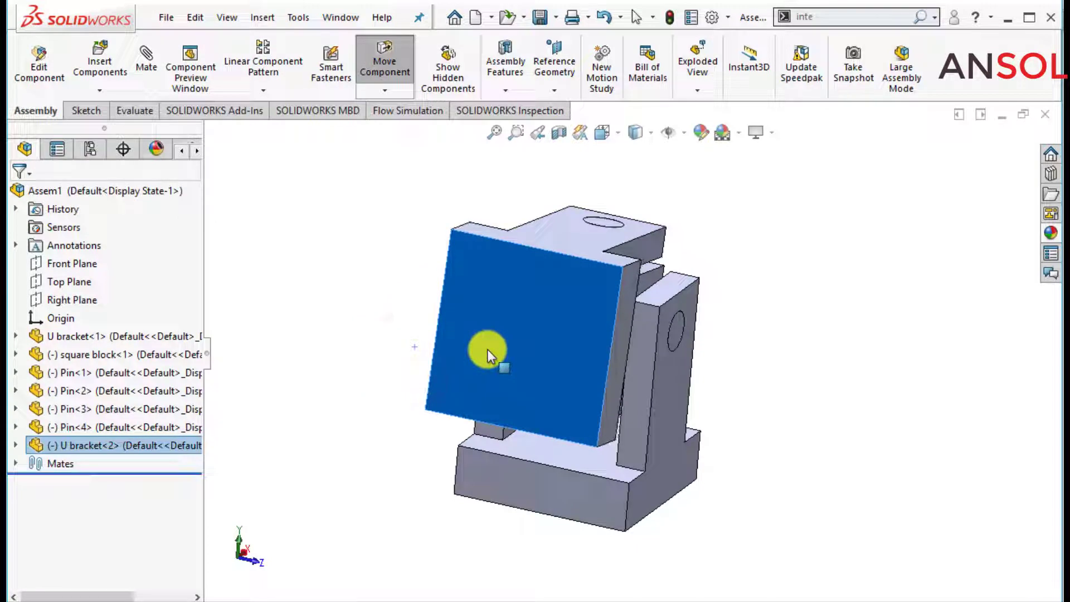
pyautogui.press('Escape')
pyautogui.moveTo(299, 360)
pyautogui.mouseDown(button='middle')
pyautogui.moveTo(462, 358)
pyautogui.moveTo(363, 366)
pyautogui.moveTo(407, 413)
pyautogui.moveTo(569, 337)
pyautogui.mouseUp(button='middle')
pyautogui.moveTo(571, 332)
pyautogui.mouseDown()
pyautogui.moveTo(664, 290)
pyautogui.moveTo(657, 295)
pyautogui.mouseUp()
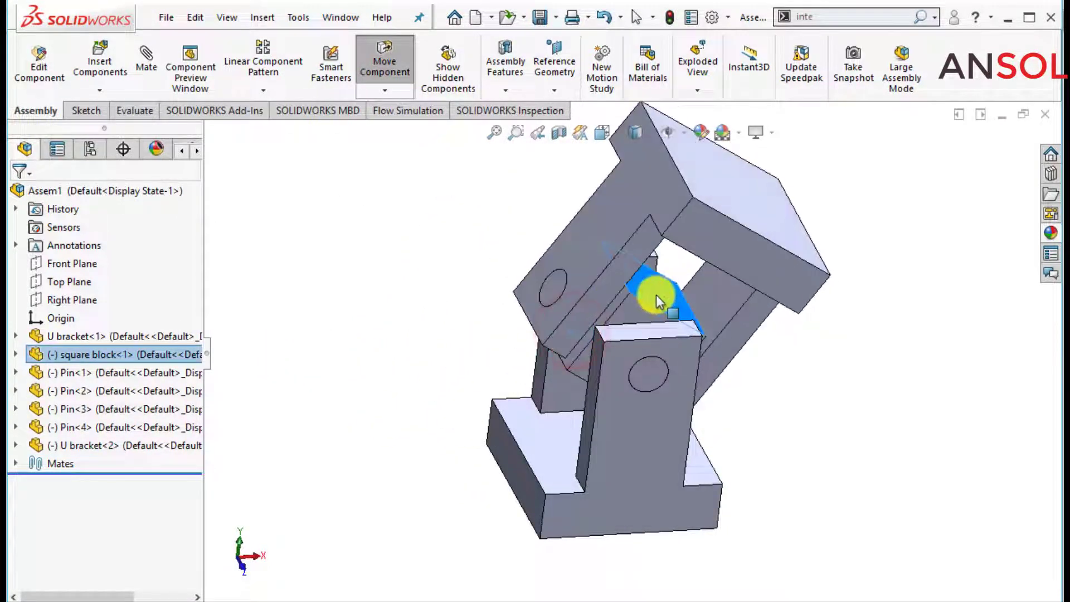
pyautogui.press('Escape')
pyautogui.click(485, 308)
# Turn the second U bracket to a new orientation and nudge the square block about its pin
pyautogui.moveTo(440, 364)
pyautogui.mouseDown(button='middle')
pyautogui.moveTo(709, 296)
pyautogui.moveTo(614, 270)
pyautogui.moveTo(516, 327)
pyautogui.moveTo(501, 390)
pyautogui.moveTo(711, 328)
pyautogui.moveTo(728, 334)
pyautogui.moveTo(712, 389)
pyautogui.moveTo(630, 286)
pyautogui.moveTo(507, 302)
pyautogui.mouseUp(button='middle')
pyautogui.moveTo(507, 302)
pyautogui.mouseDown()
pyautogui.moveTo(502, 338)
pyautogui.moveTo(553, 333)
pyautogui.moveTo(511, 320)
pyautogui.moveTo(558, 337)
pyautogui.mouseUp()
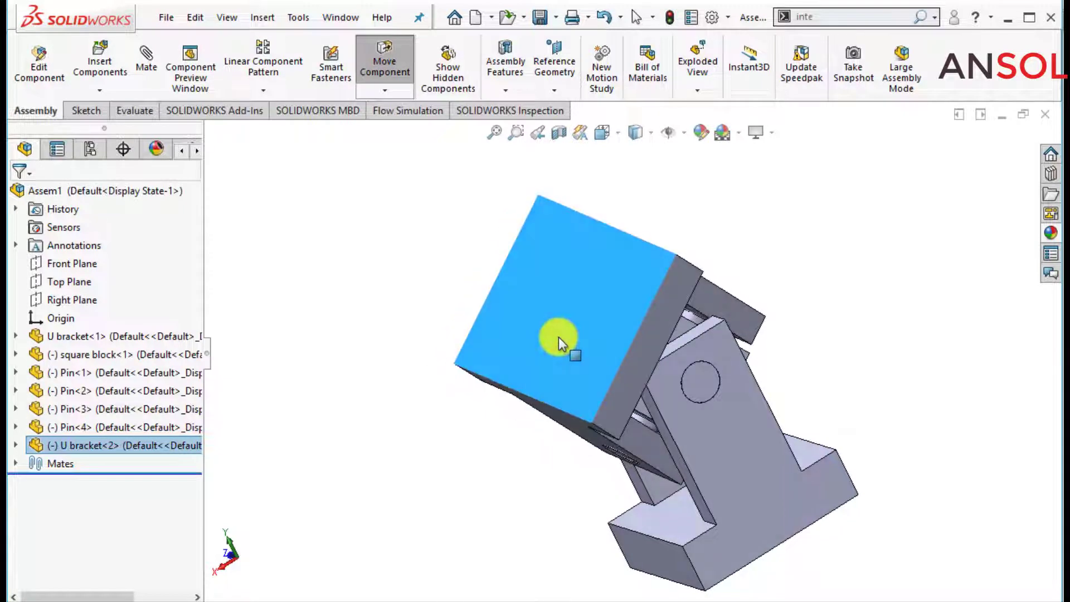
pyautogui.press('Escape')
pyautogui.click(409, 355)
pyautogui.moveTo(563, 375); pyautogui.dragTo(525, 402, button='middle')
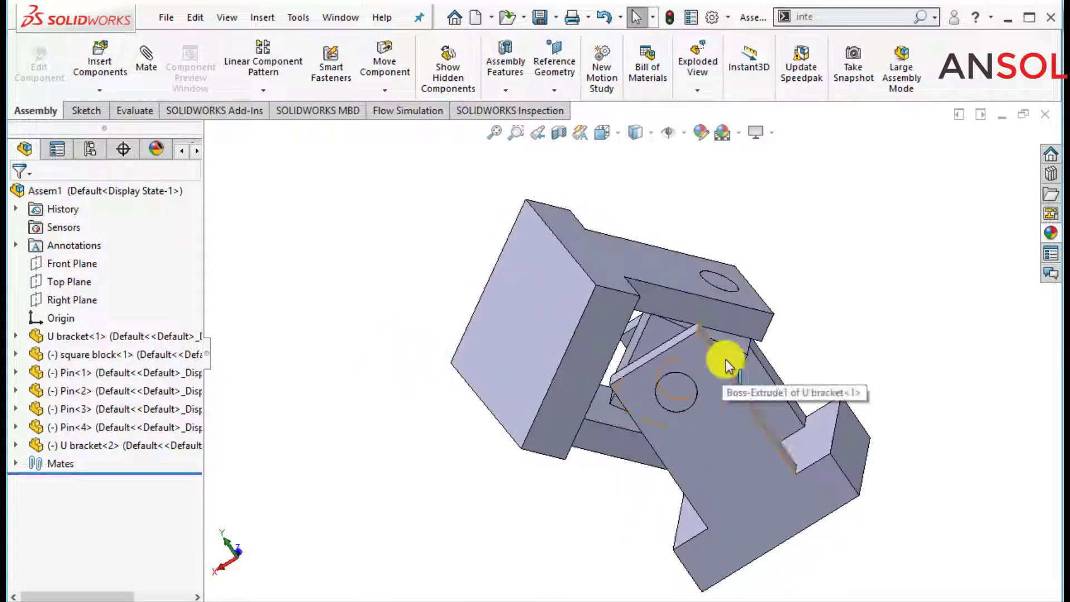
pyautogui.moveTo(663, 334); pyautogui.dragTo(691, 304, button='middle')
pyautogui.scroll(-3, 665, 379)
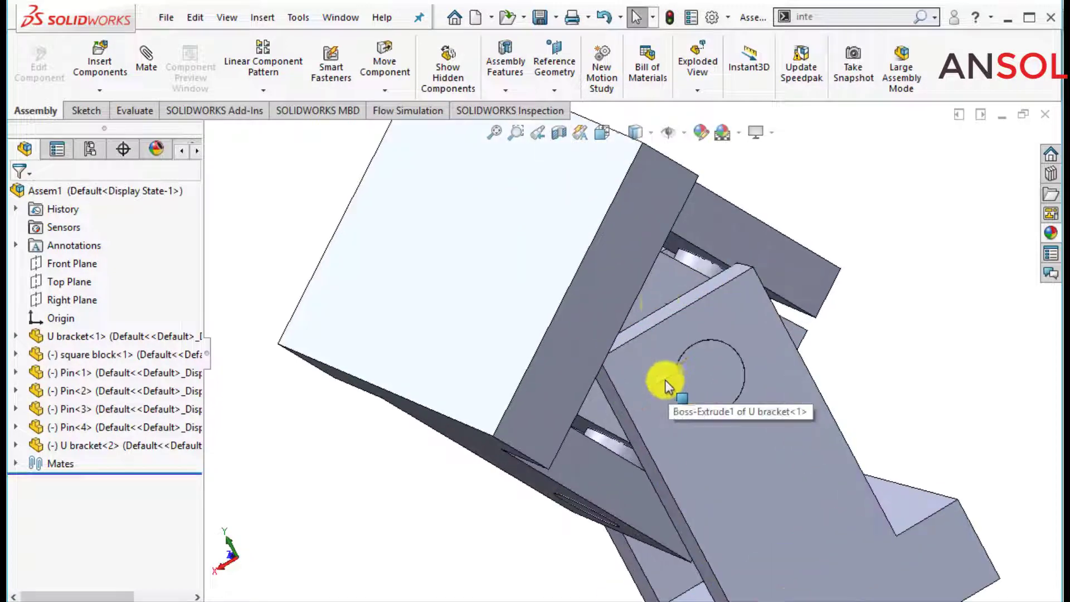
pyautogui.moveTo(681, 288); pyautogui.dragTo(670, 302)
pyautogui.scroll(3, 800, 334)
pyautogui.click(888, 336)
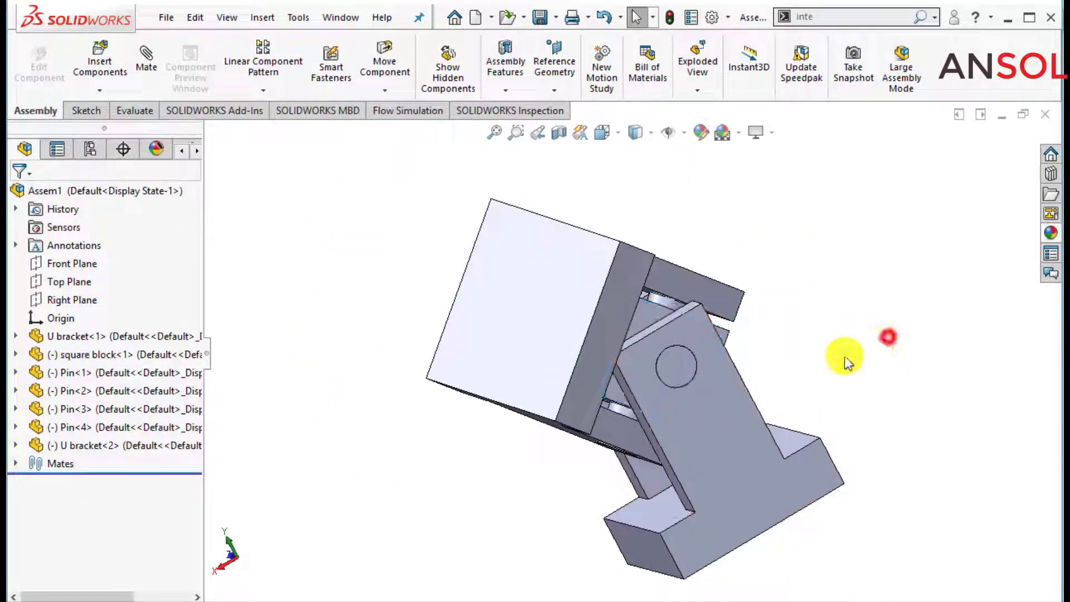
# Lift the second U bracket upright about its pin and view the joint isometrically
pyautogui.moveTo(843, 358)
pyautogui.mouseDown(button='middle')
pyautogui.moveTo(861, 286)
pyautogui.moveTo(807, 363)
pyautogui.mouseUp(button='middle')
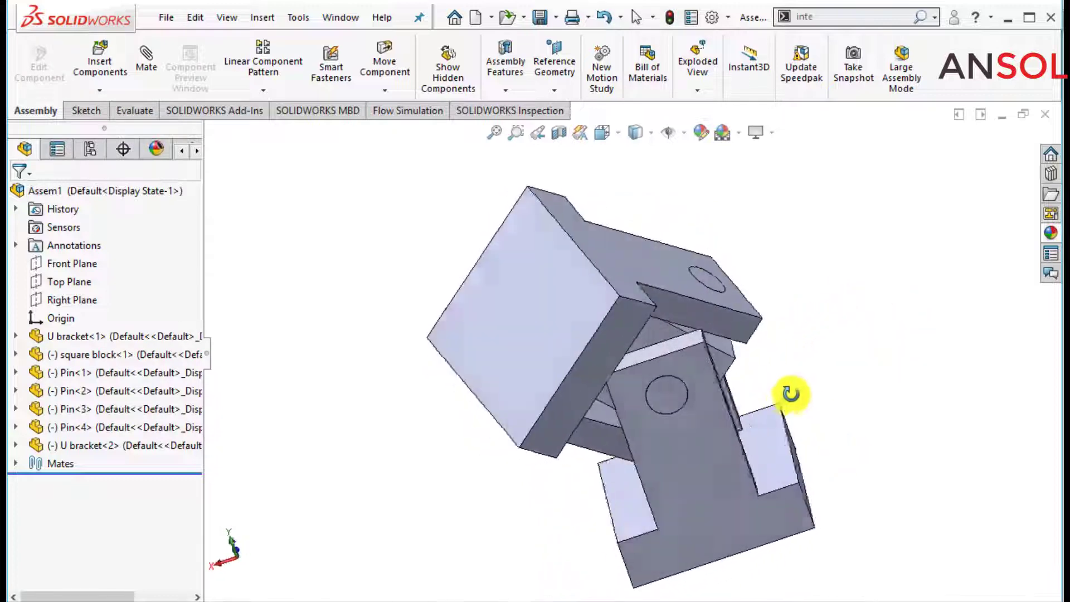
pyautogui.moveTo(591, 349)
pyautogui.mouseDown()
pyautogui.moveTo(426, 262)
pyautogui.moveTo(490, 328)
pyautogui.mouseUp()
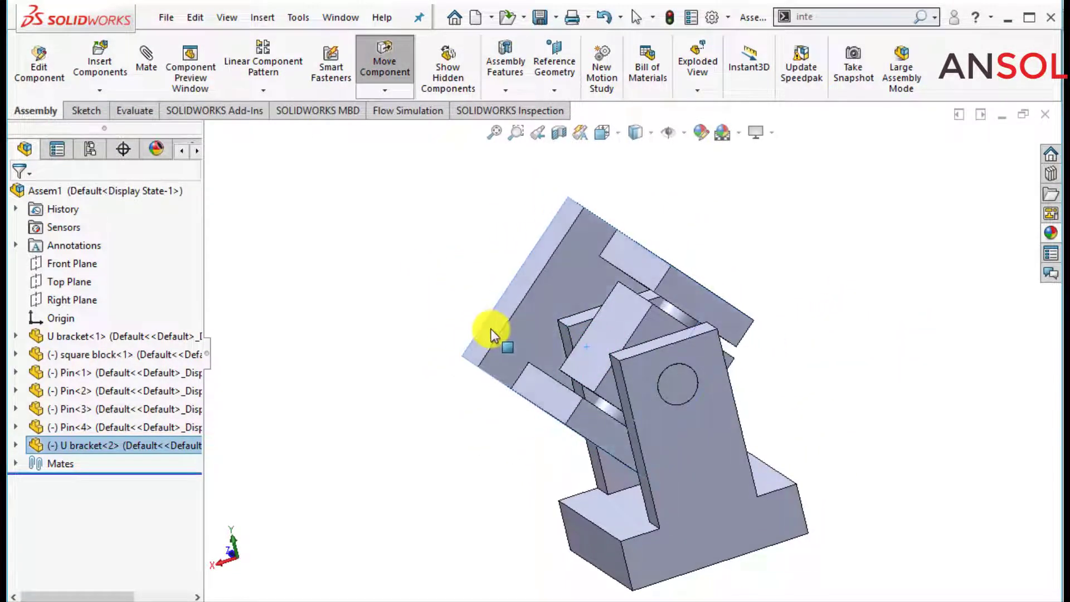
pyautogui.click(375, 389)
pyautogui.moveTo(418, 403)
pyautogui.mouseDown(button='middle')
pyautogui.moveTo(554, 318)
pyautogui.moveTo(436, 396)
pyautogui.mouseUp(button='middle')
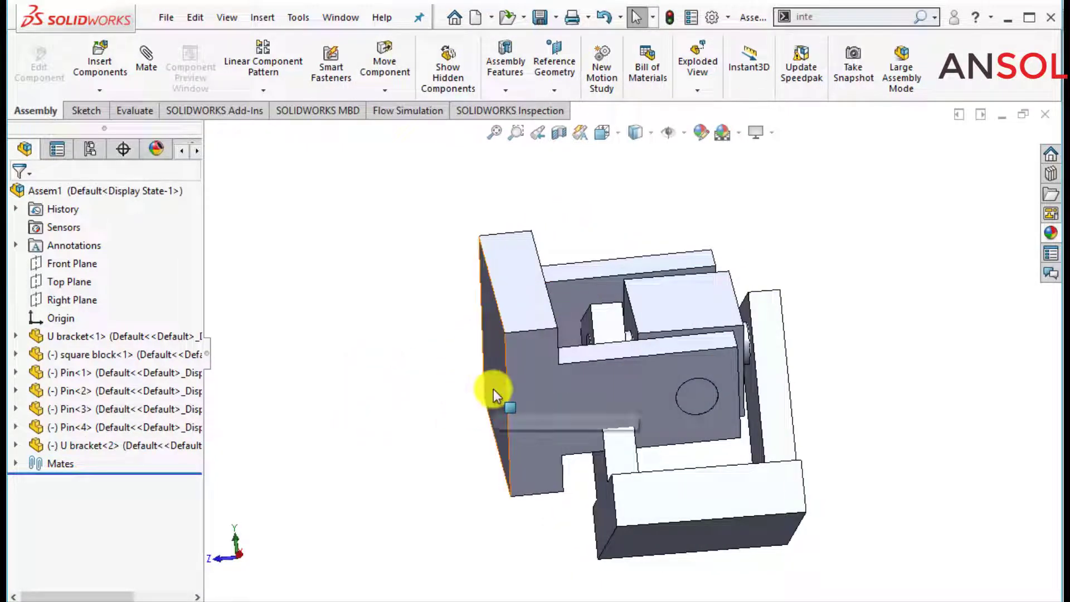
pyautogui.moveTo(493, 389)
pyautogui.mouseDown()
pyautogui.moveTo(536, 307)
pyautogui.moveTo(671, 288)
pyautogui.mouseUp()
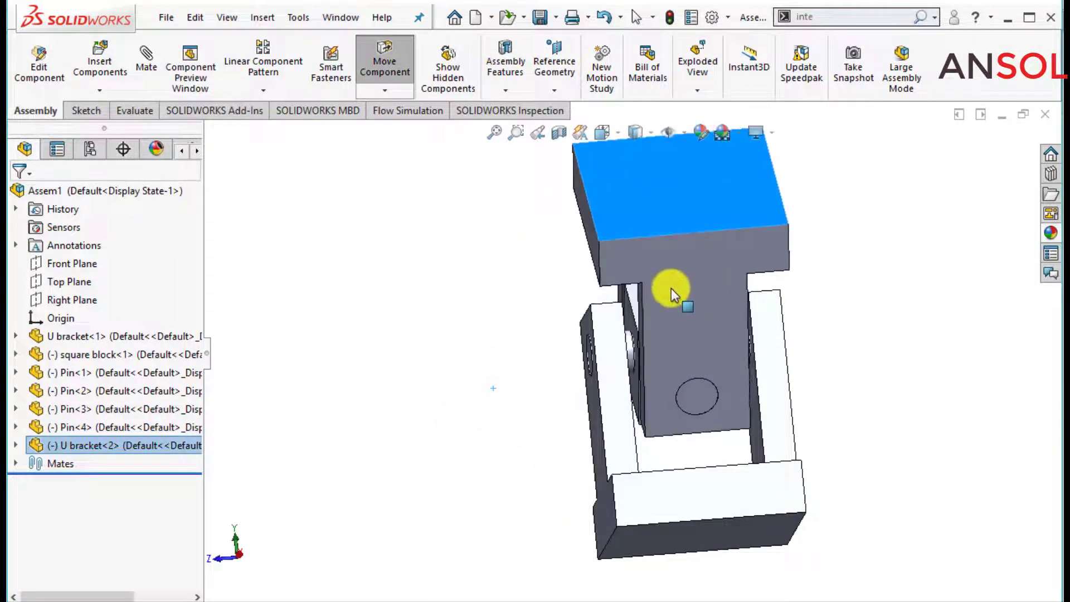
pyautogui.press('Escape')
pyautogui.click(407, 399)
pyautogui.moveTo(541, 374)
pyautogui.mouseDown(button='middle')
pyautogui.moveTo(454, 376)
pyautogui.moveTo(418, 430)
pyautogui.moveTo(438, 453)
pyautogui.mouseUp(button='middle')
pyautogui.moveTo(760, 282)
pyautogui.mouseDown(button='middle')
pyautogui.moveTo(723, 267)
pyautogui.moveTo(728, 303)
pyautogui.mouseUp(button='middle')
pyautogui.scroll(-3, 798, 322)
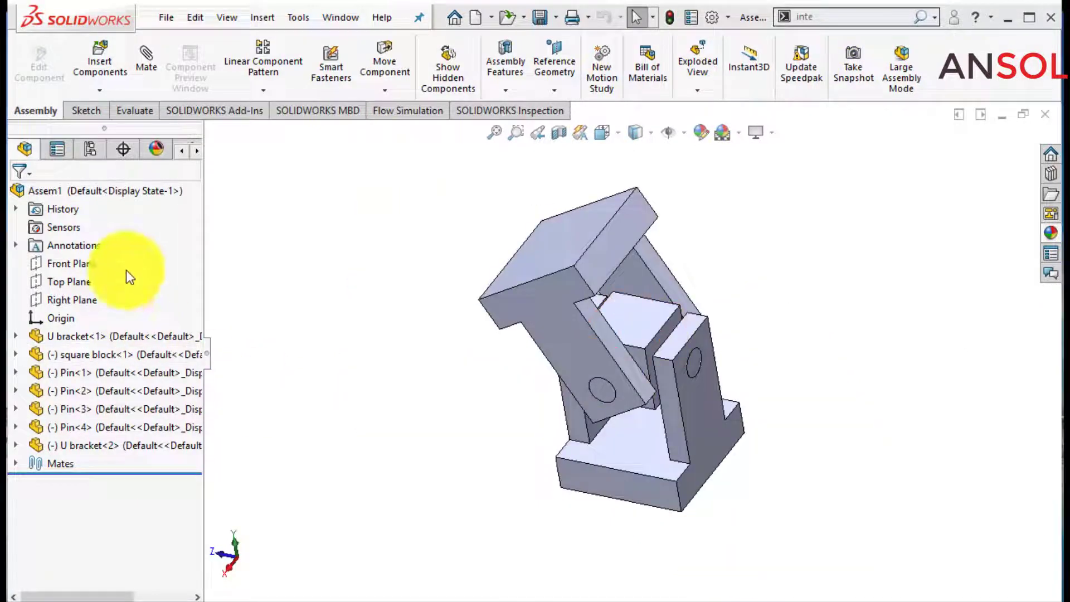
# Start a new exploded view on the Default configuration and pull Pin-2 out about 197 mm
pyautogui.click(90, 149)
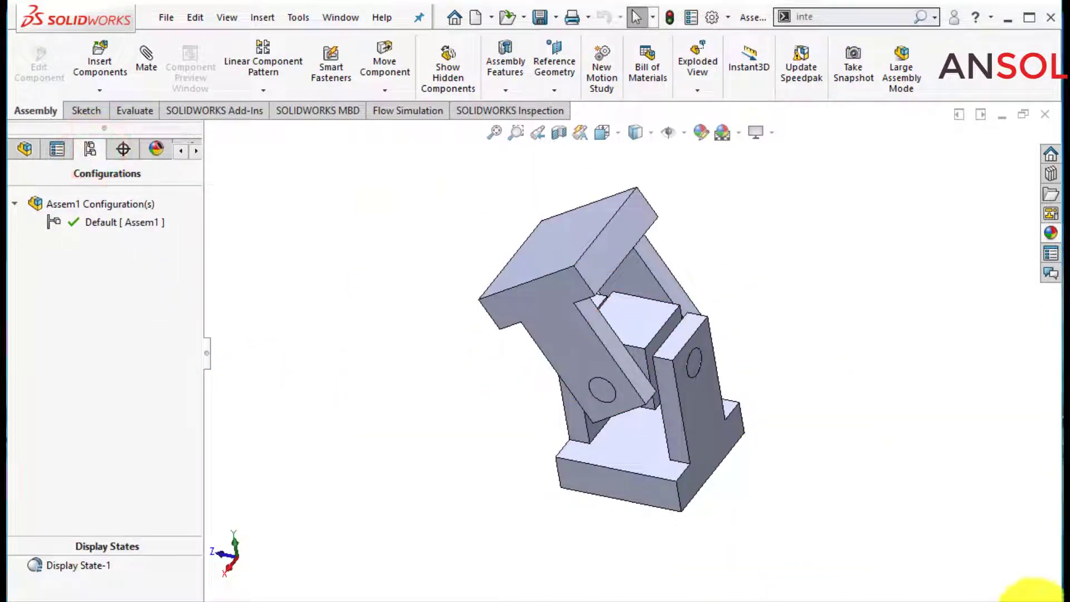
pyautogui.rightClick(101, 223)
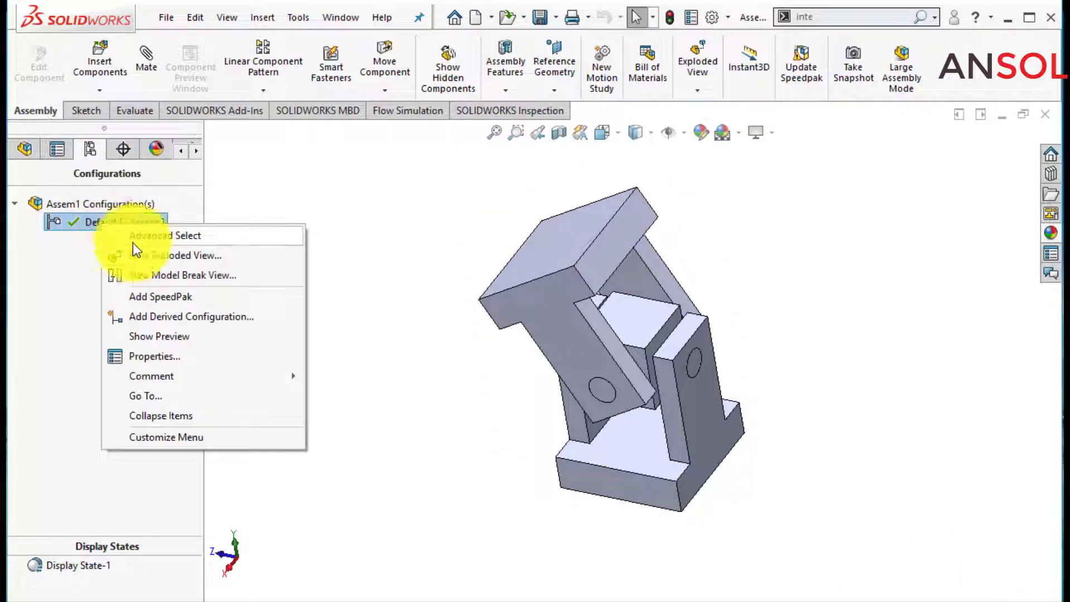
pyautogui.click(139, 255)
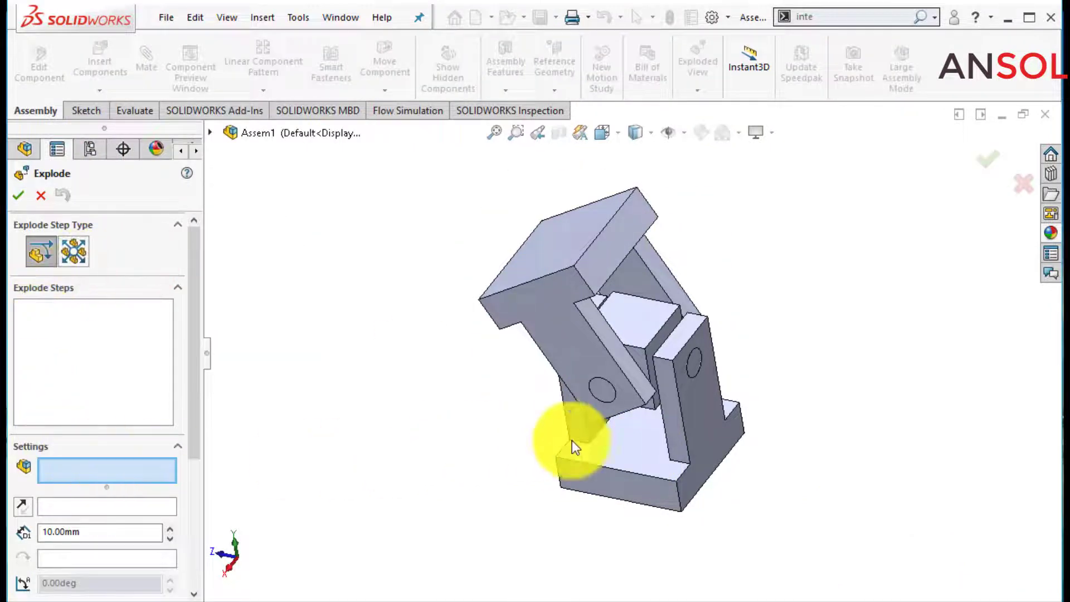
pyautogui.press('Right')
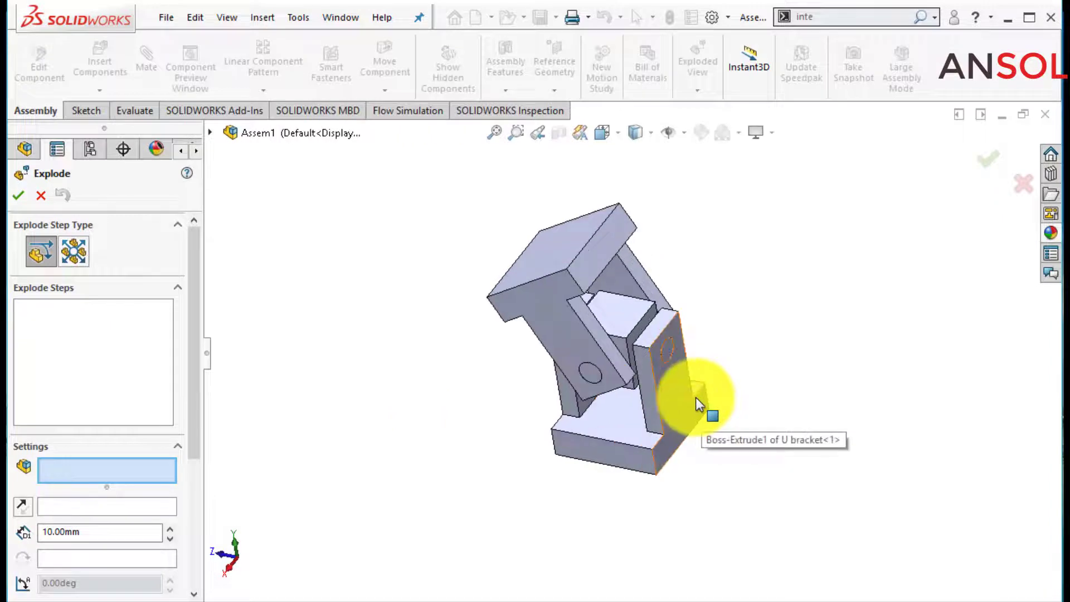
pyautogui.click(667, 353)
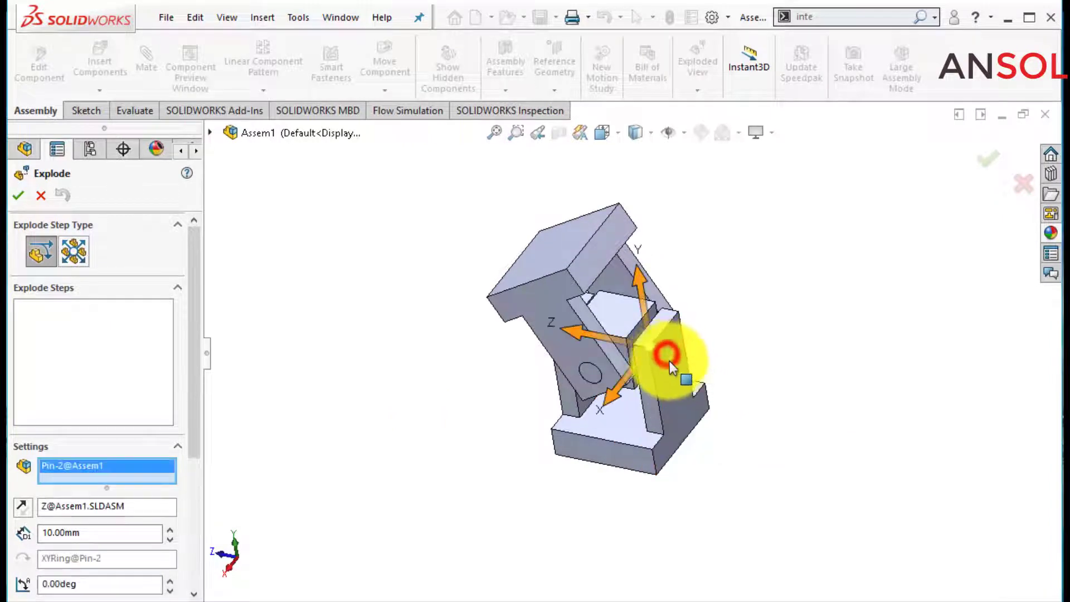
pyautogui.moveTo(567, 331); pyautogui.dragTo(982, 428)
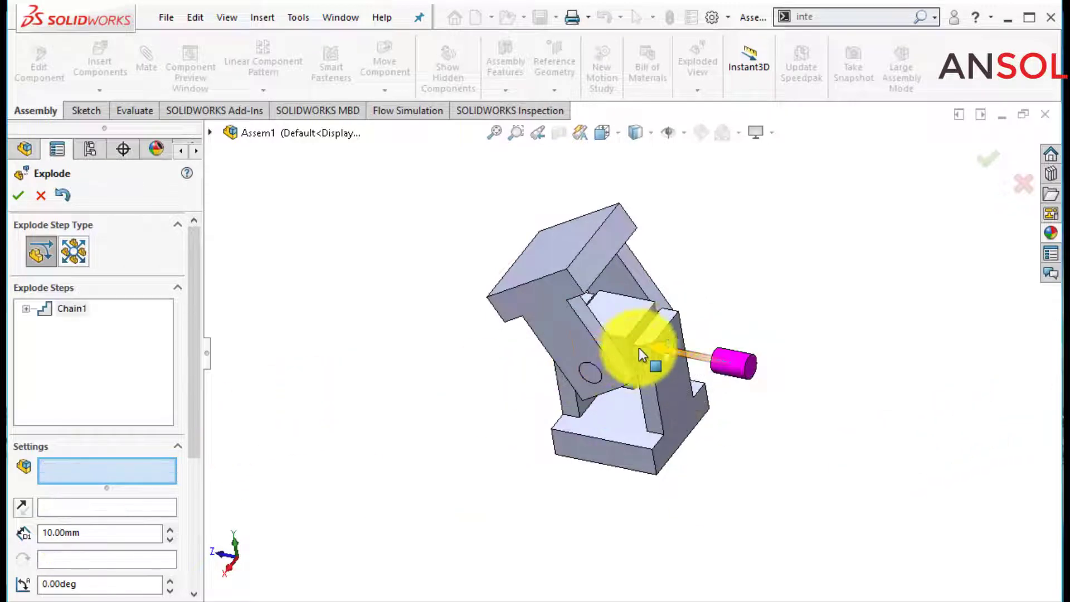
pyautogui.moveTo(655, 352); pyautogui.dragTo(800, 406)
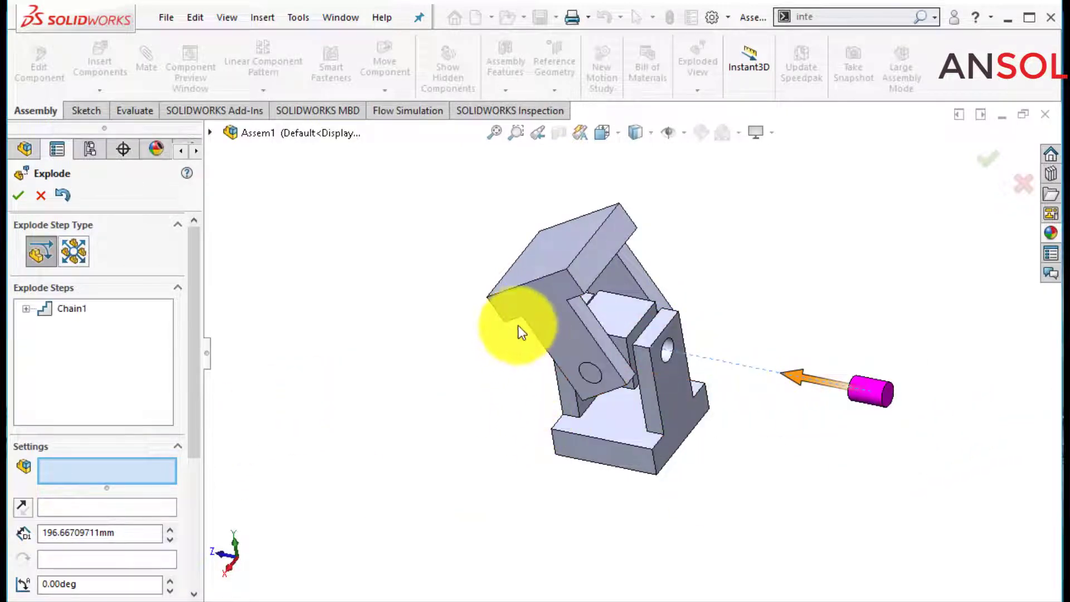
# Explode Pin-3 down-left and Pin-1 out to the left of the joint
pyautogui.click(590, 378)
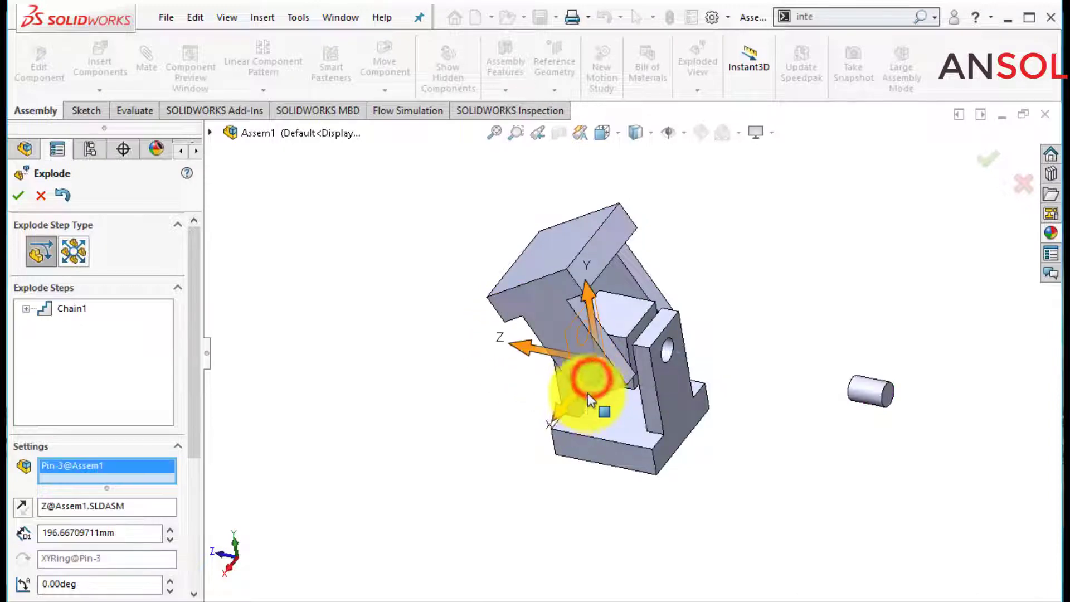
pyautogui.moveTo(587, 392)
pyautogui.mouseDown()
pyautogui.moveTo(510, 477)
pyautogui.moveTo(334, 583)
pyautogui.mouseUp()
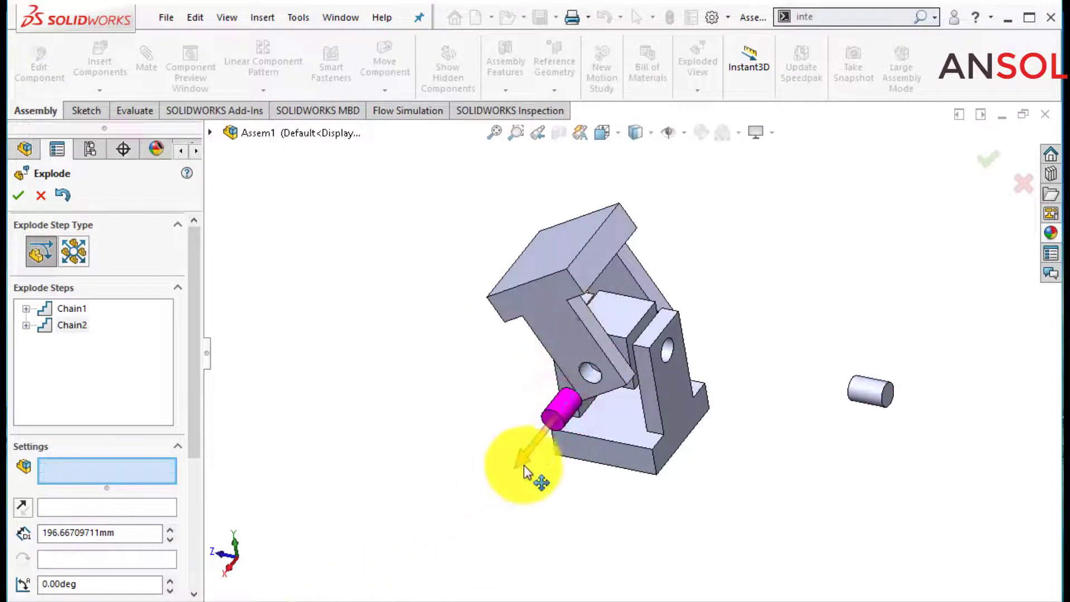
pyautogui.moveTo(545, 442)
pyautogui.mouseDown()
pyautogui.moveTo(415, 582)
pyautogui.moveTo(437, 550)
pyautogui.mouseUp()
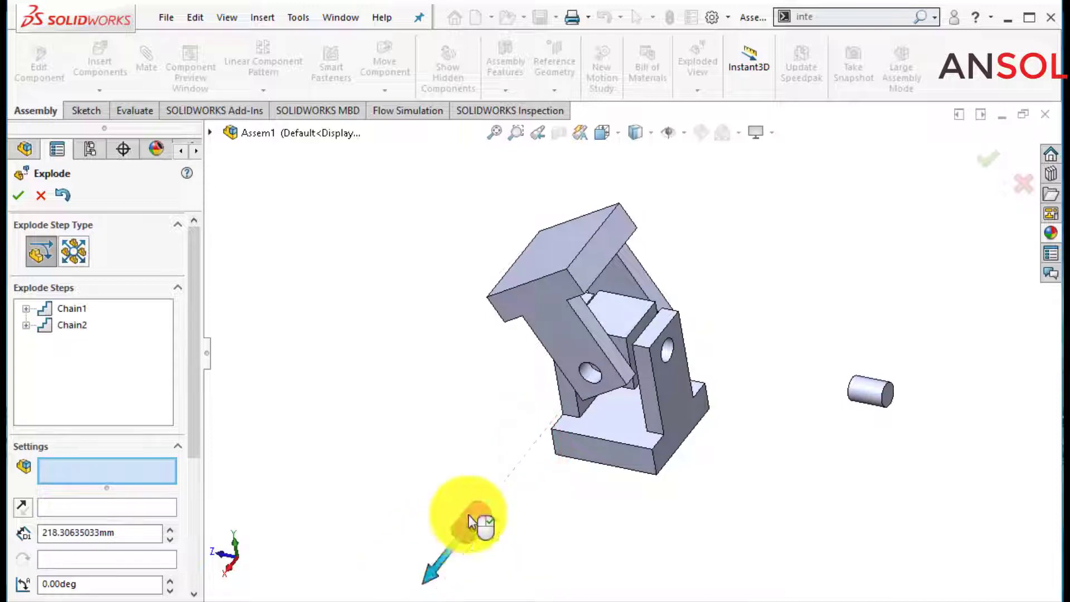
pyautogui.moveTo(493, 414)
pyautogui.mouseDown(button='middle')
pyautogui.moveTo(563, 379)
pyautogui.moveTo(588, 417)
pyautogui.moveTo(454, 410)
pyautogui.moveTo(449, 383)
pyautogui.mouseUp(button='middle')
pyautogui.click(446, 376)
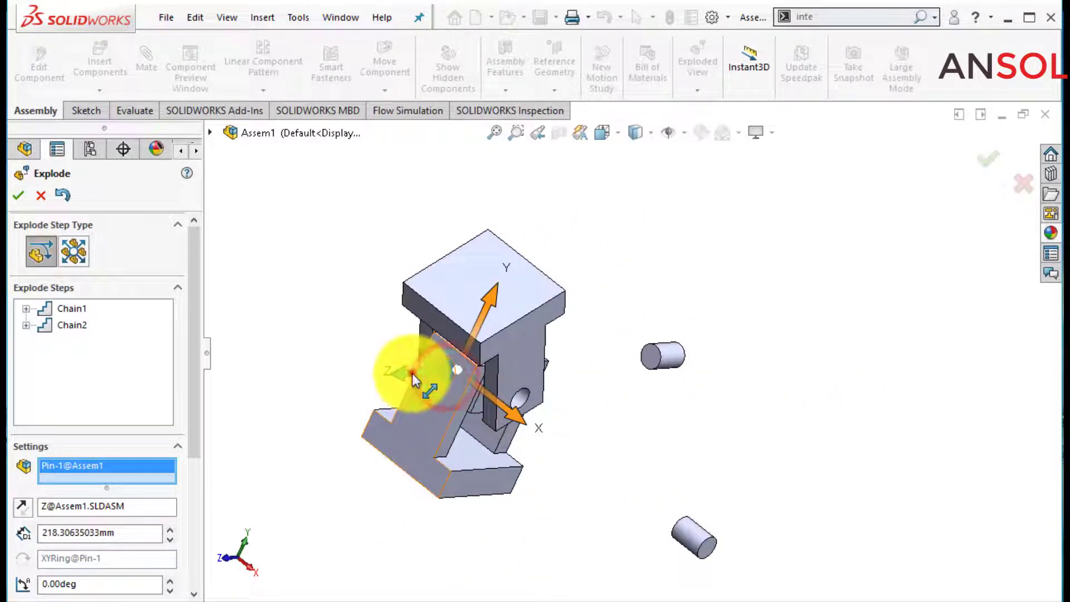
pyautogui.moveTo(412, 373); pyautogui.dragTo(280, 386)
pyautogui.moveTo(612, 378)
pyautogui.mouseDown(button='middle')
pyautogui.moveTo(549, 382)
pyautogui.moveTo(490, 406)
pyautogui.moveTo(442, 370)
pyautogui.mouseUp(button='middle')
pyautogui.moveTo(447, 381)
pyautogui.mouseDown()
pyautogui.moveTo(406, 375)
pyautogui.moveTo(295, 402)
pyautogui.mouseUp()
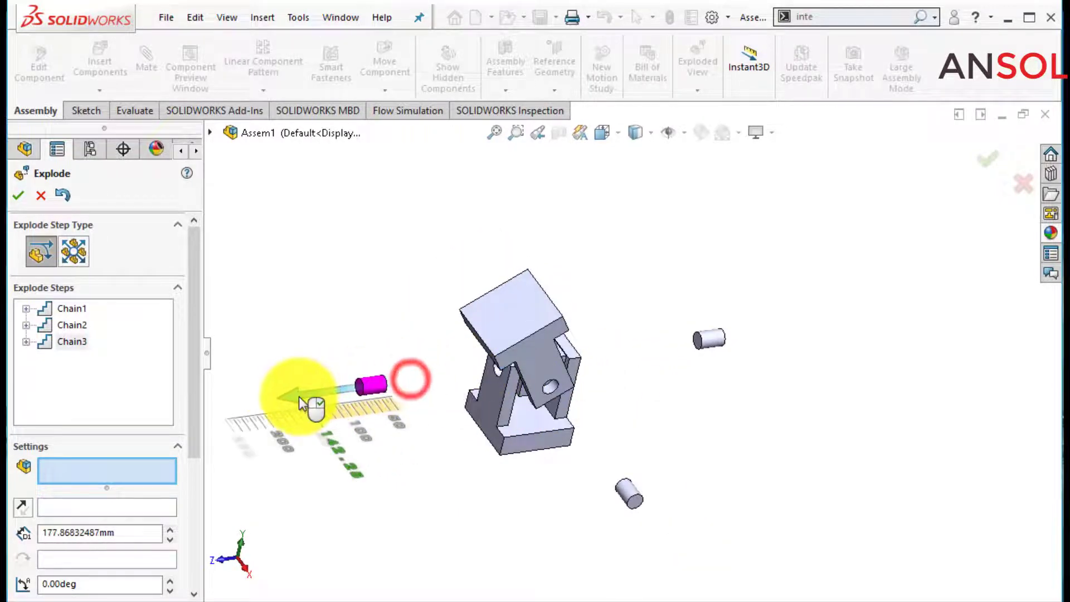
# Pull Pin-4 out along its X direction
pyautogui.moveTo(397, 315)
pyautogui.mouseDown(button='middle')
pyautogui.moveTo(494, 286)
pyautogui.moveTo(562, 347)
pyautogui.moveTo(490, 393)
pyautogui.mouseUp(button='middle')
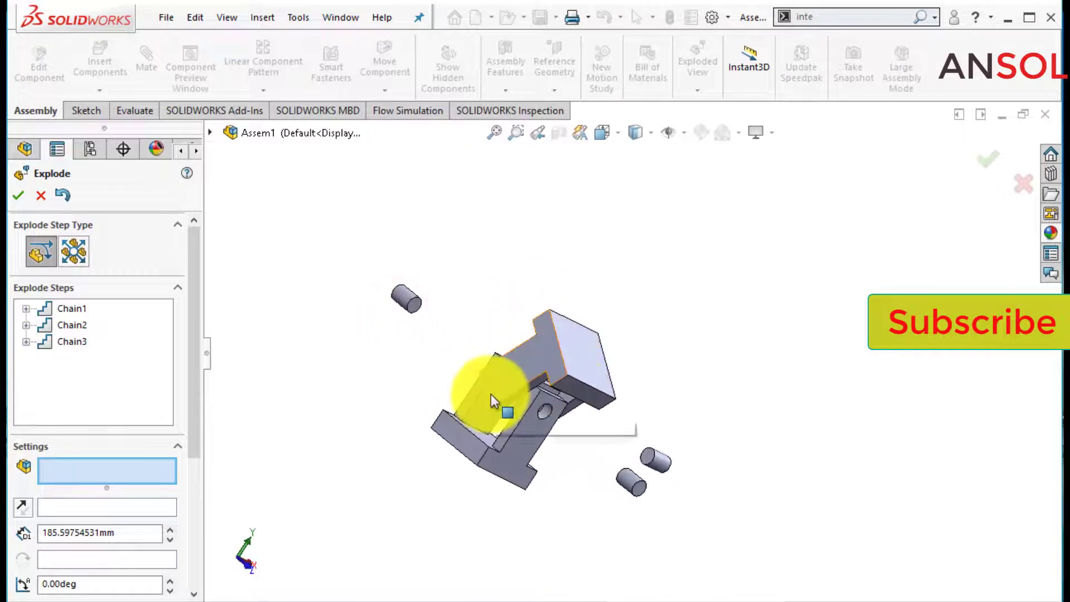
pyautogui.click(513, 373)
pyautogui.moveTo(575, 352)
pyautogui.mouseDown(button='middle')
pyautogui.moveTo(508, 382)
pyautogui.moveTo(490, 377)
pyautogui.mouseUp(button='middle')
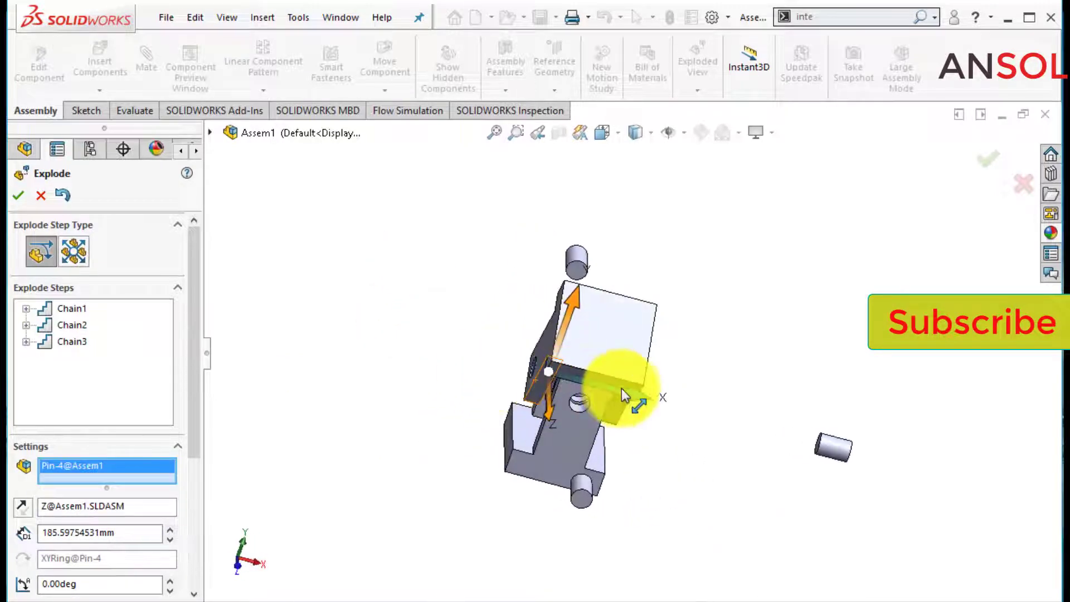
pyautogui.moveTo(620, 388)
pyautogui.mouseDown()
pyautogui.moveTo(557, 392)
pyautogui.moveTo(320, 361)
pyautogui.moveTo(379, 379)
pyautogui.mouseUp()
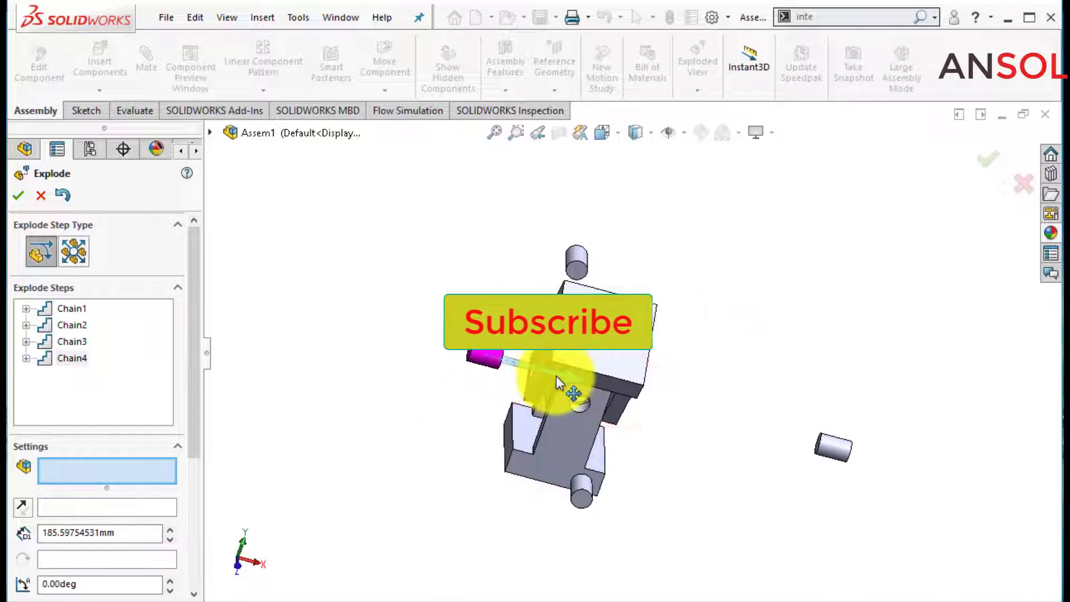
pyautogui.moveTo(437, 412)
pyautogui.mouseDown(button='middle')
pyautogui.moveTo(502, 337)
pyautogui.moveTo(511, 394)
pyautogui.moveTo(524, 333)
pyautogui.moveTo(489, 358)
pyautogui.mouseUp(button='middle')
# Raise the upper U bracket well above the joint along Y
pyautogui.click(534, 350)
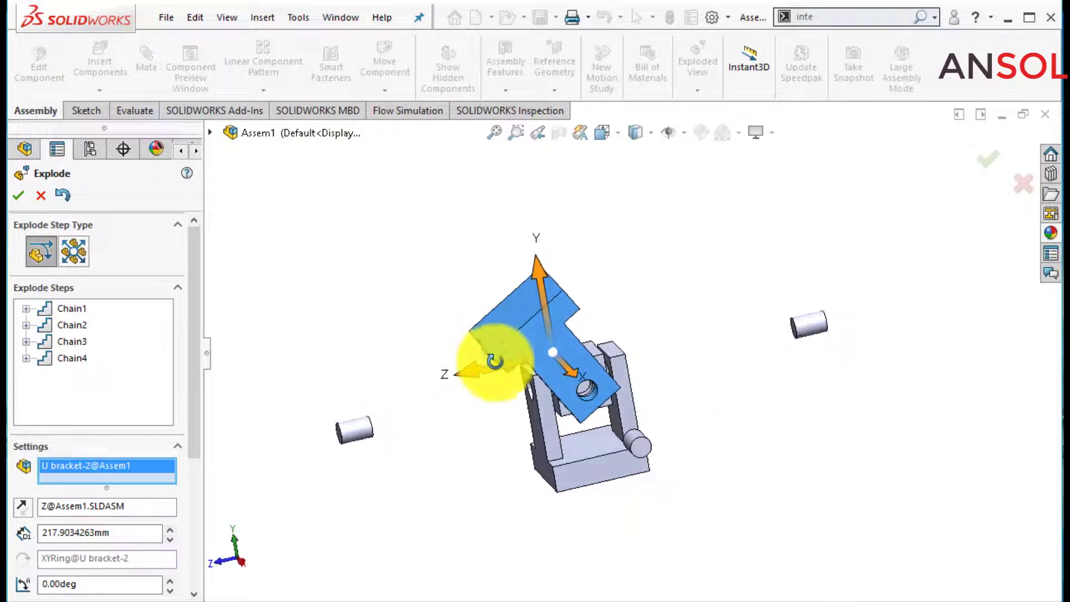
pyautogui.moveTo(536, 287)
pyautogui.mouseDown()
pyautogui.moveTo(517, 232)
pyautogui.moveTo(449, 183)
pyautogui.mouseUp()
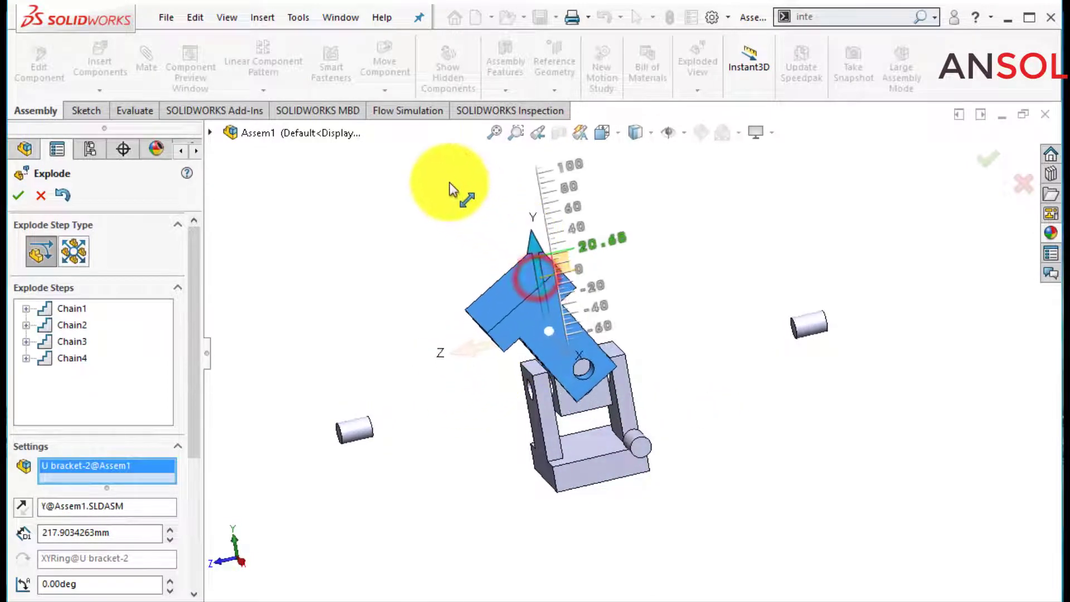
pyautogui.moveTo(499, 445)
pyautogui.mouseDown(button='middle')
pyautogui.moveTo(525, 361)
pyautogui.moveTo(532, 425)
pyautogui.moveTo(549, 282)
pyautogui.mouseUp(button='middle')
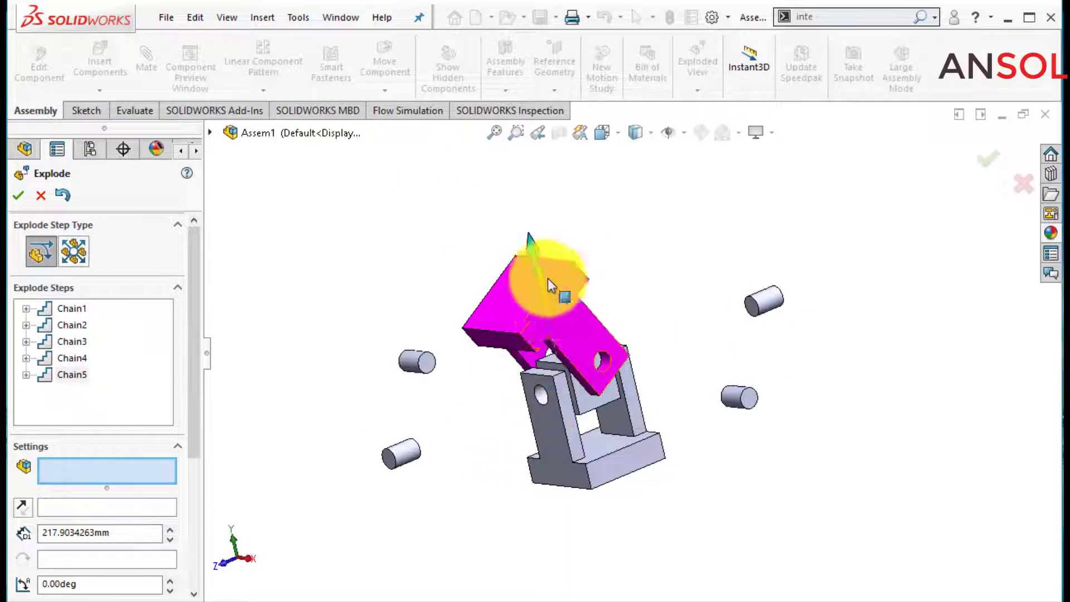
pyautogui.moveTo(542, 296); pyautogui.dragTo(513, 181)
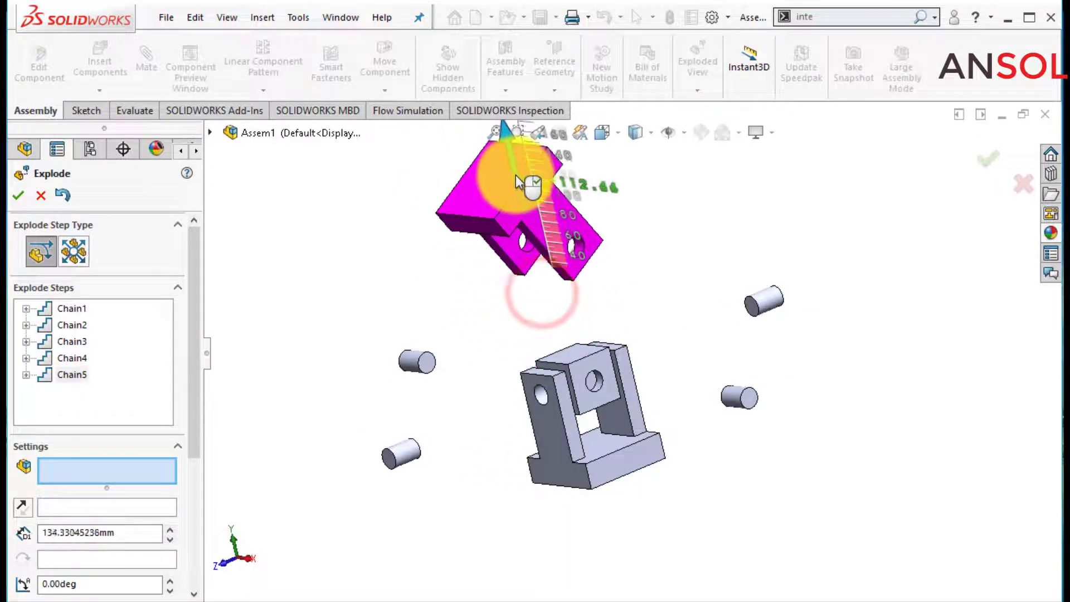
# Slide the square block out along X to the right and finish the exploded view
pyautogui.click(482, 363)
pyautogui.click(580, 393)
pyautogui.moveTo(543, 423)
pyautogui.mouseDown(button='middle')
pyautogui.moveTo(579, 423)
pyautogui.moveTo(585, 455)
pyautogui.mouseUp(button='middle')
pyautogui.moveTo(645, 389); pyautogui.dragTo(912, 460)
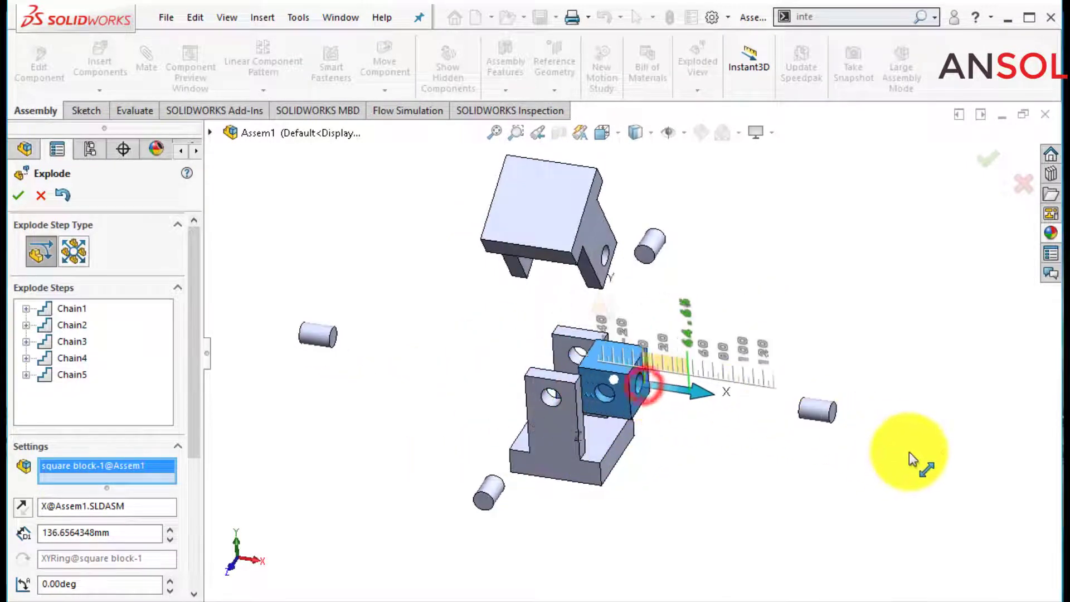
pyautogui.moveTo(708, 406); pyautogui.dragTo(797, 410)
pyautogui.click(22, 196)
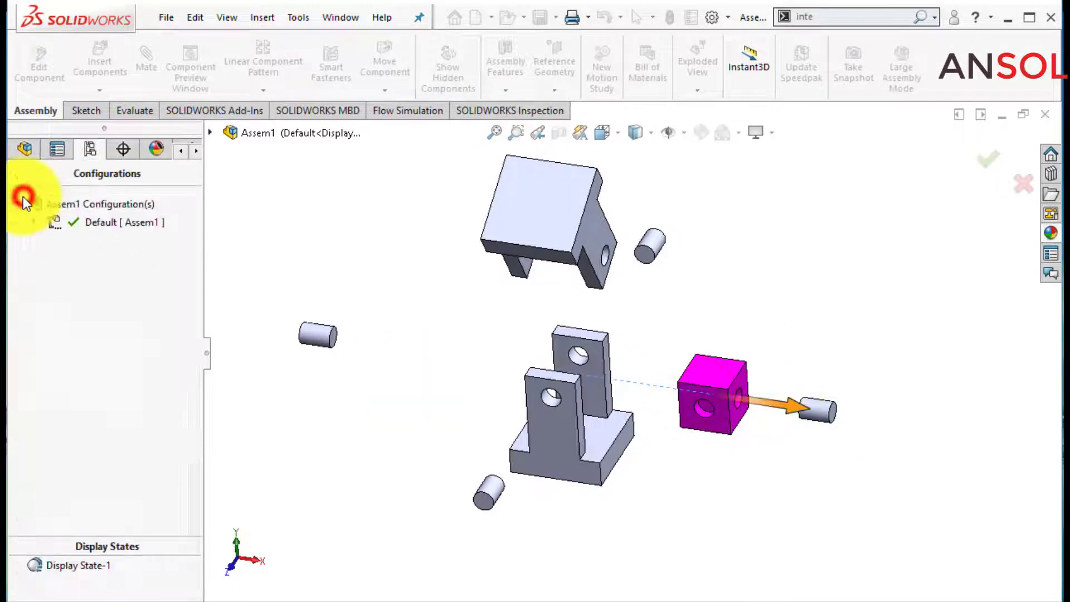
# Animate ExplView1 collapsing from its right-click menu under the Default configuration
pyautogui.click(34, 222)
pyautogui.rightClick(90, 245)
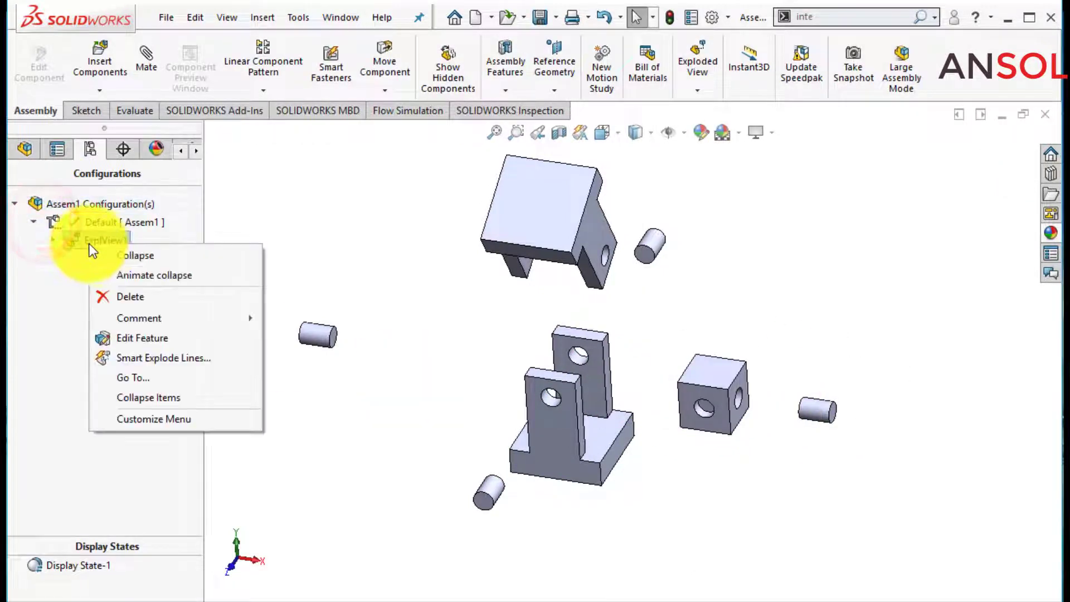
pyautogui.click(138, 279)
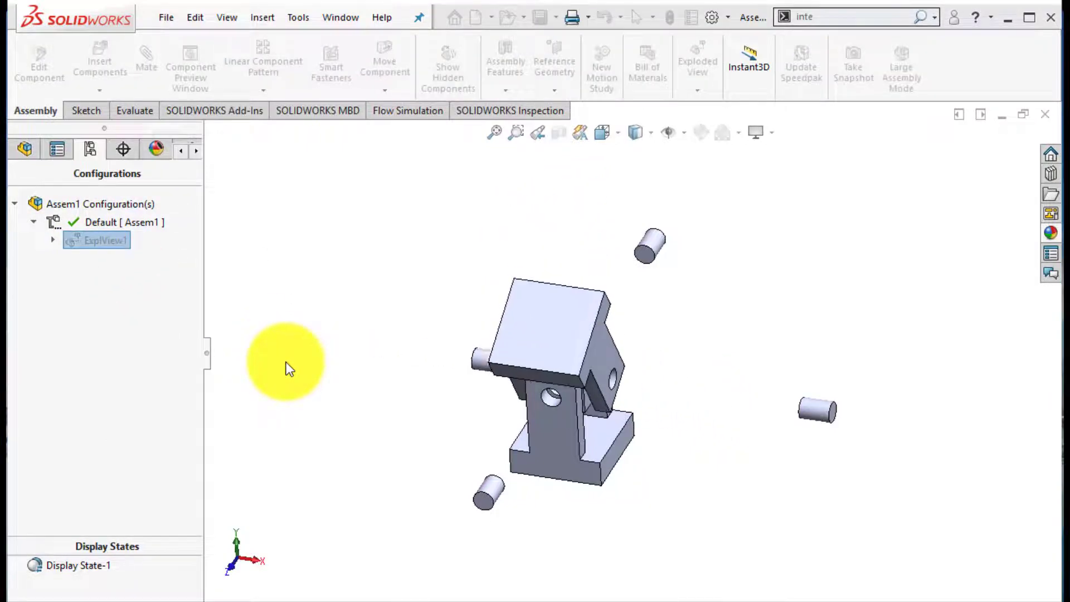